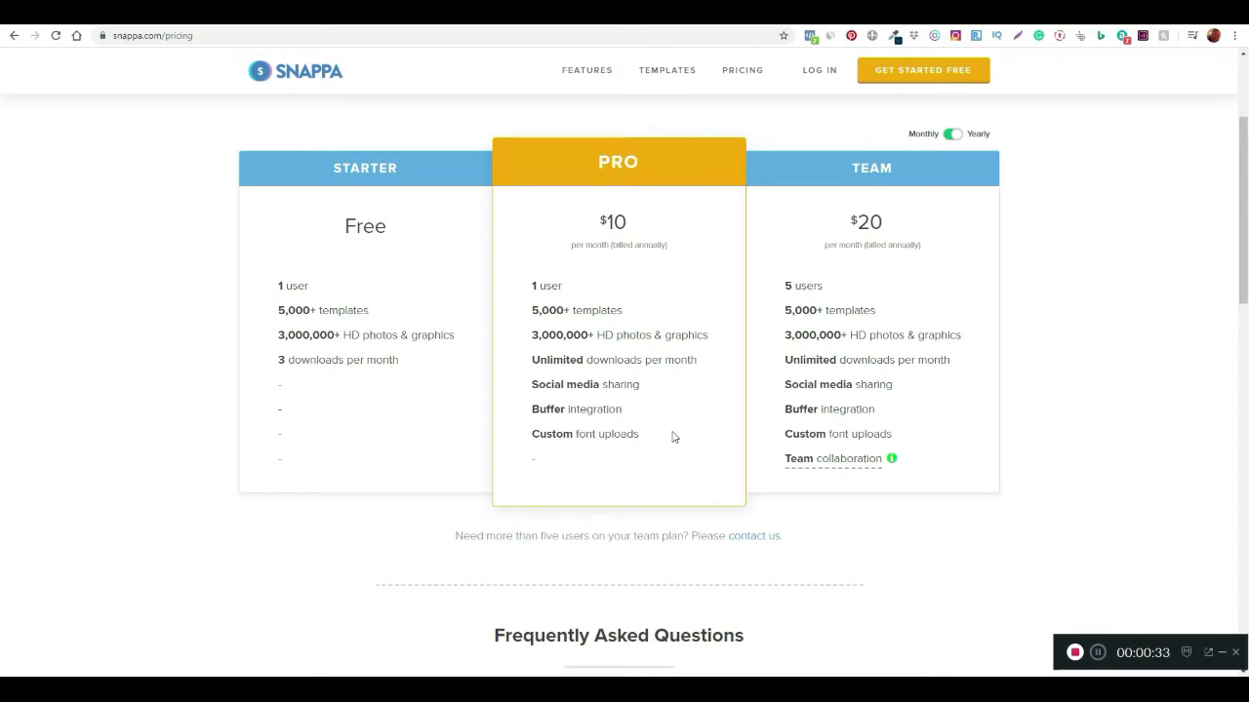
# Step: Review the Snappa pricing page, covering the Starter, Pro and Team plans and the frequently asked questions
pyautogui.scroll(-5, 1088, 498)
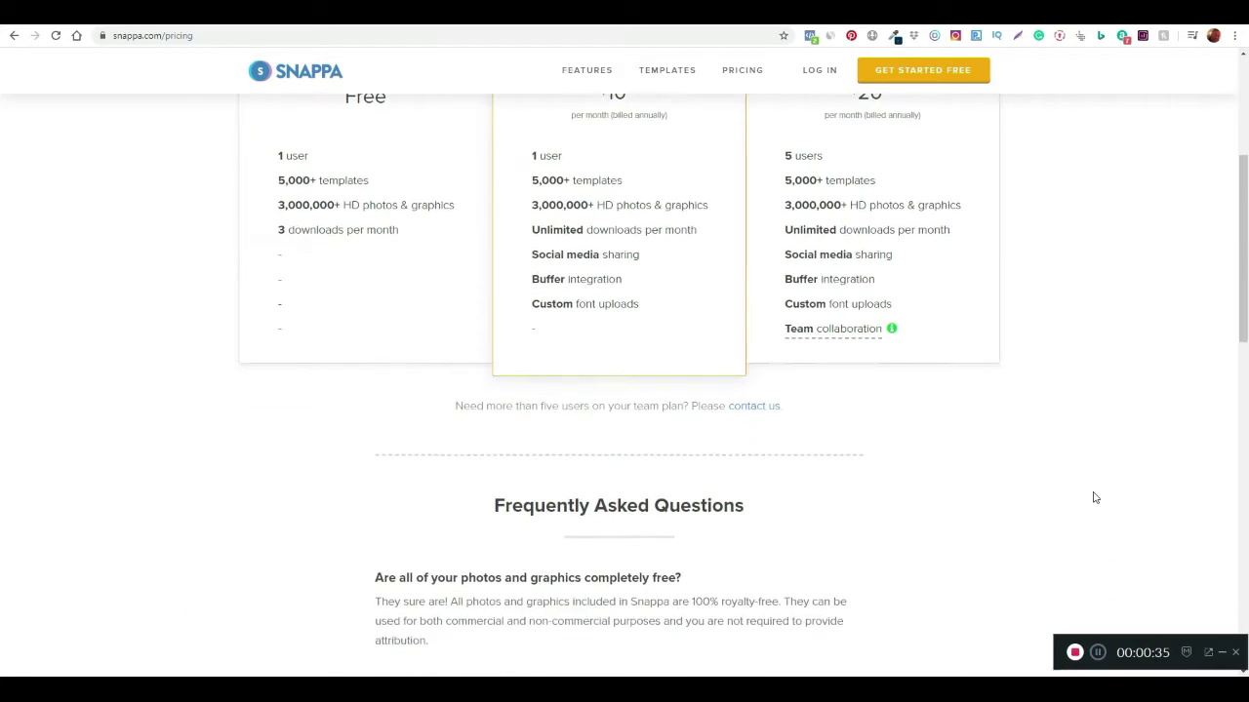
pyautogui.scroll(-5, 1094, 495)
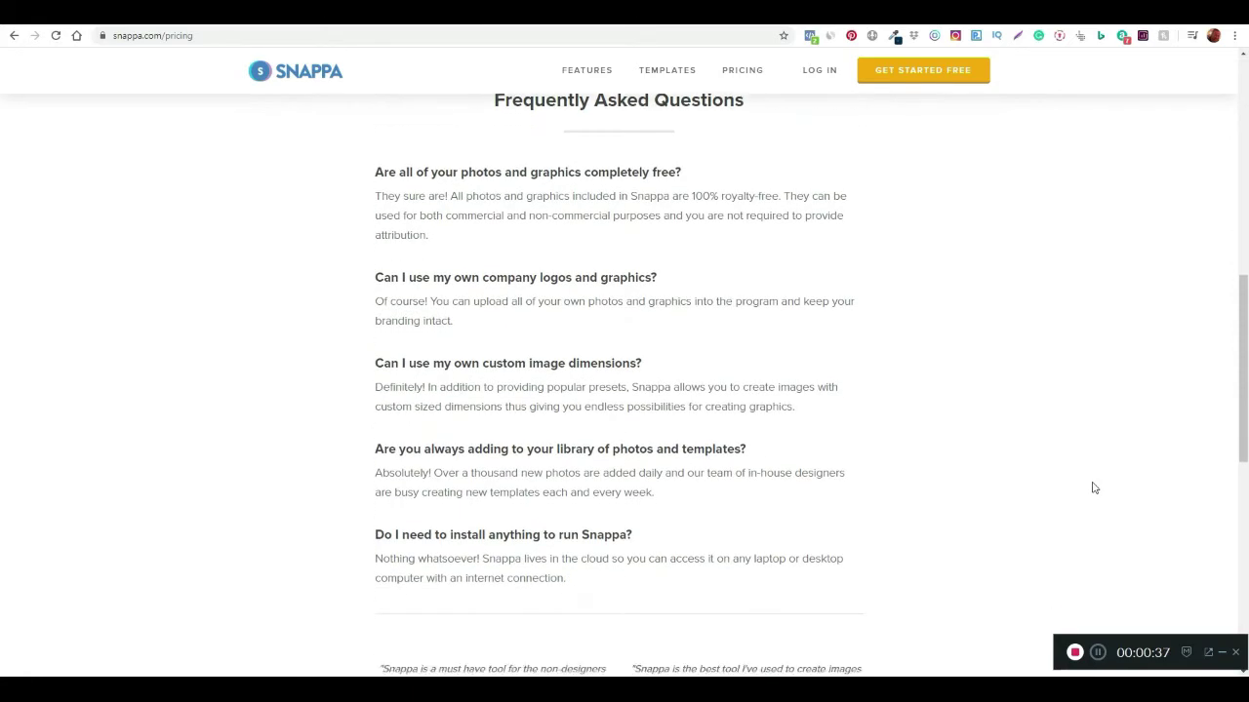
pyautogui.scroll(-3, 1094, 485)
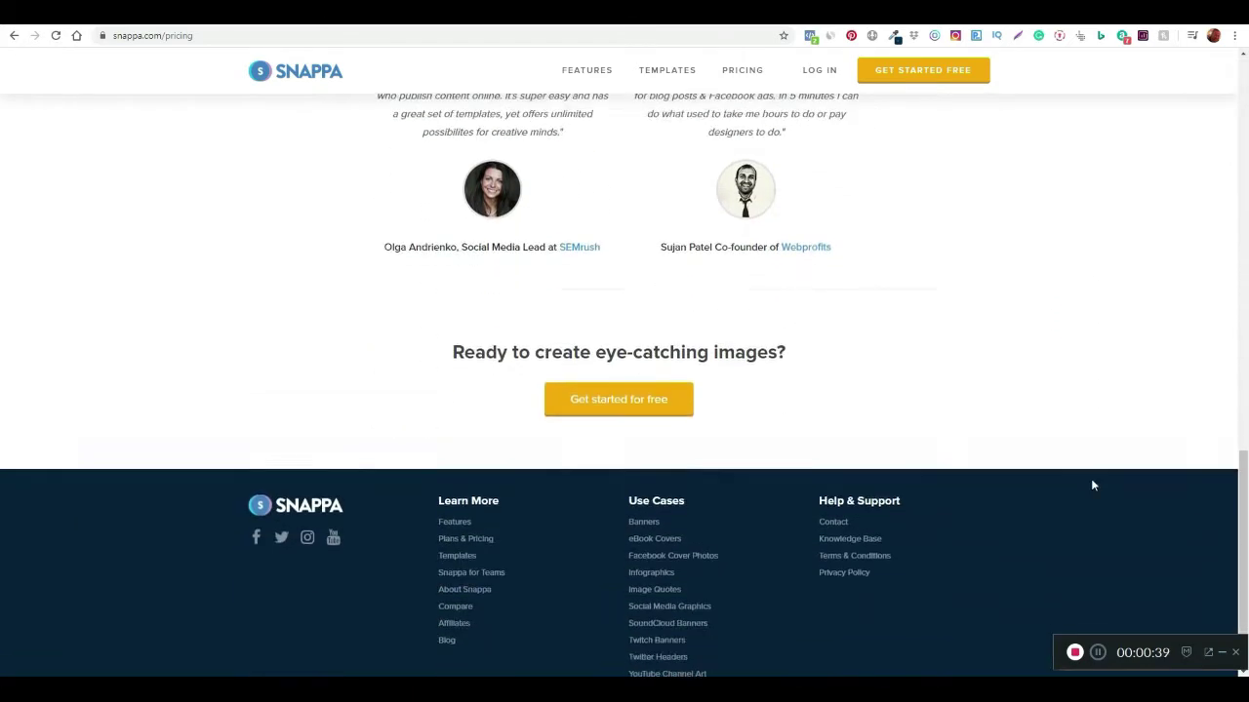
pyautogui.scroll(6, 1094, 485)
pyautogui.scroll(6, 1094, 484)
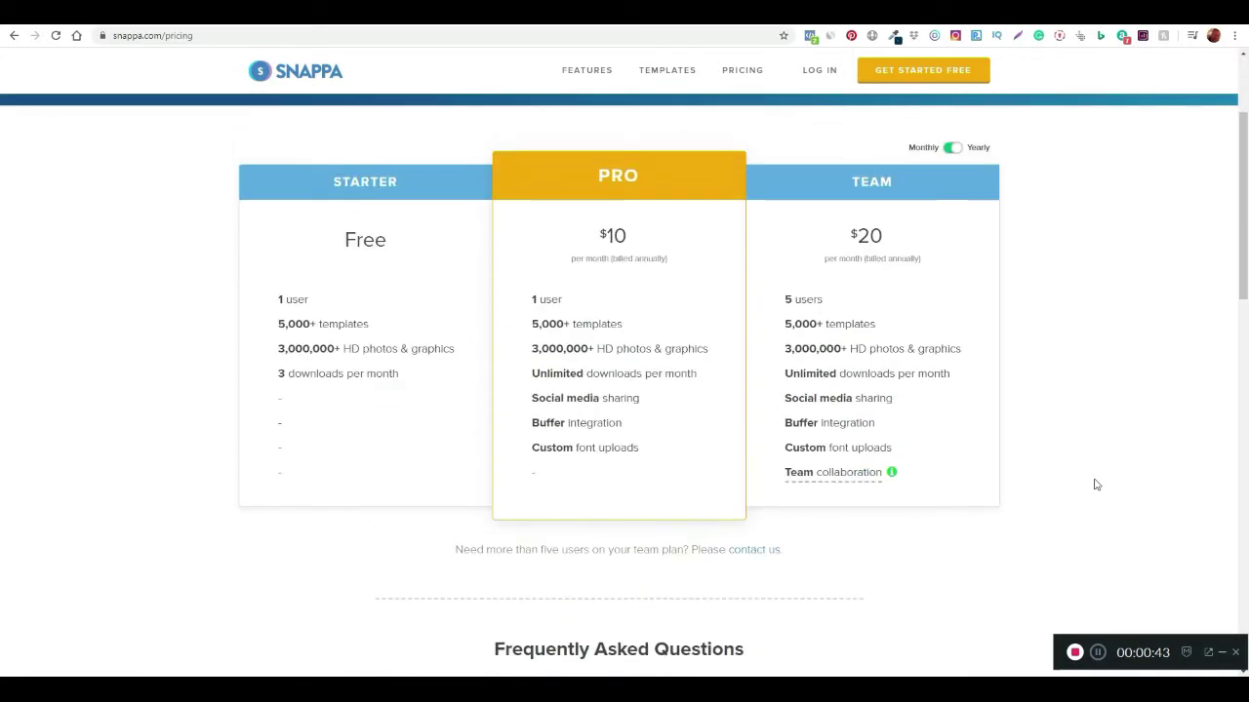
pyautogui.scroll(-5, 1095, 485)
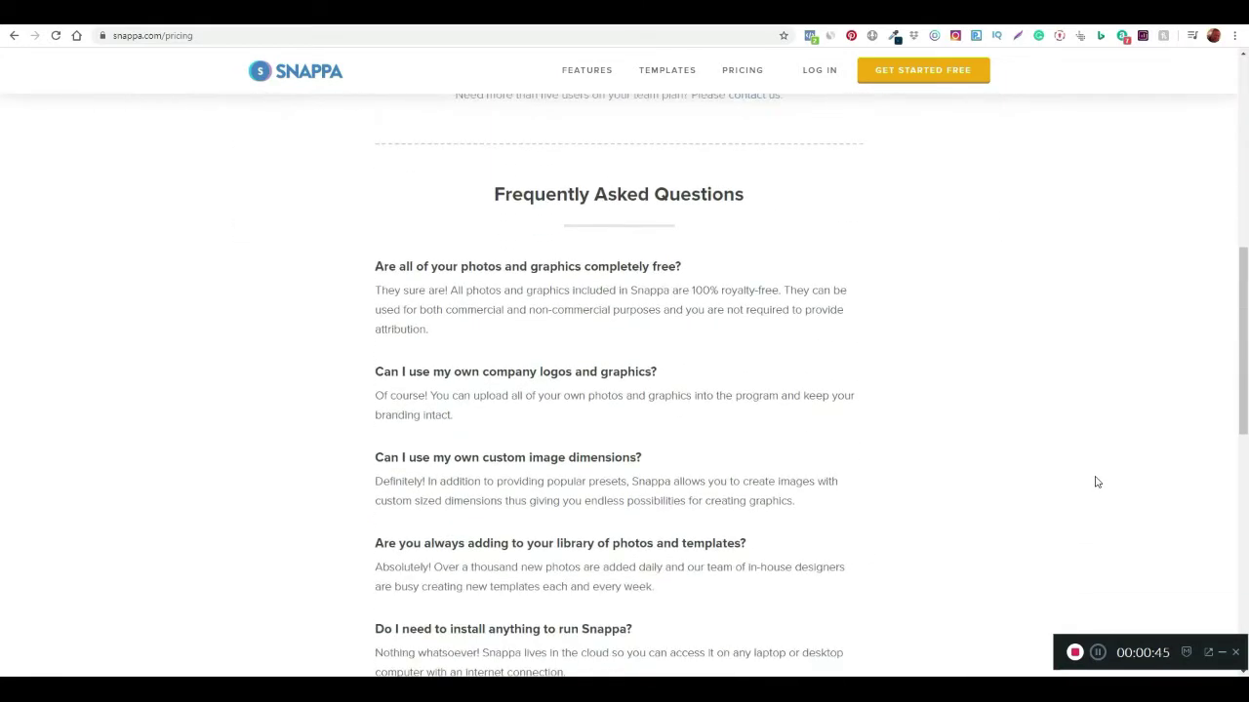
pyautogui.scroll(2, 1096, 482)
pyautogui.scroll(5, 1093, 481)
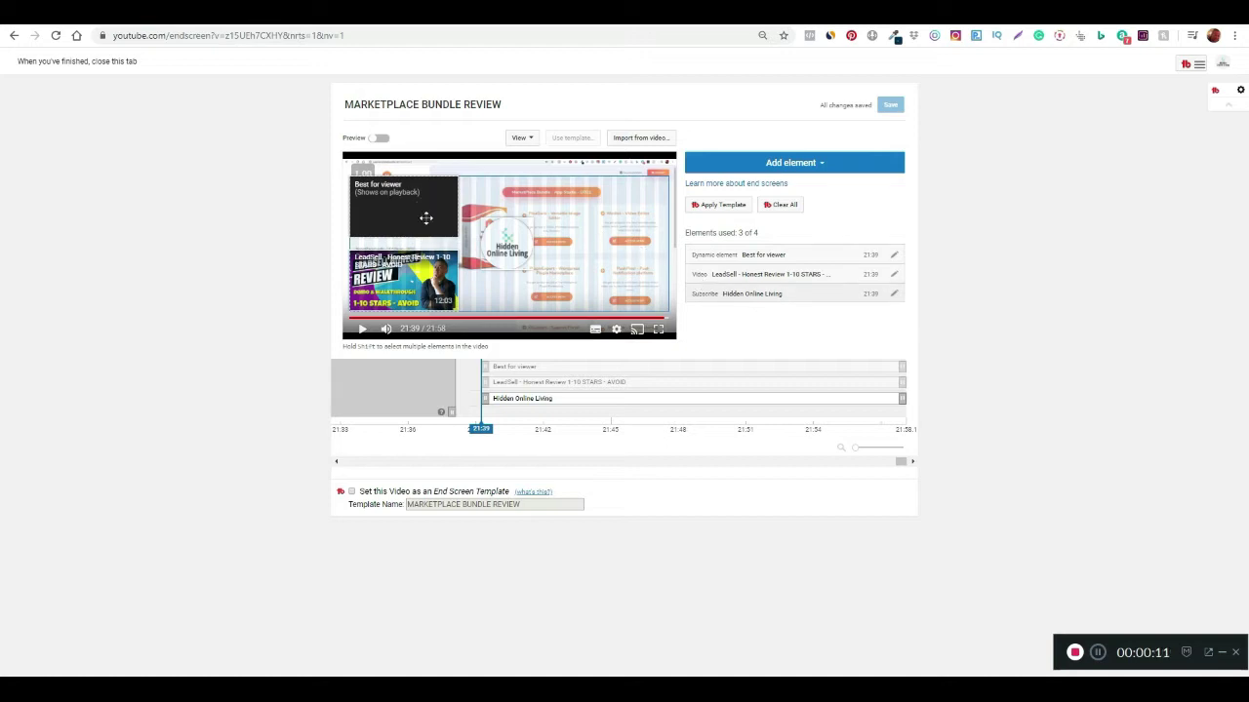
# Step: Check which element types can be added to the MARKETPLACE BUNDLE REVIEW video's end screen
pyautogui.click(818, 166)
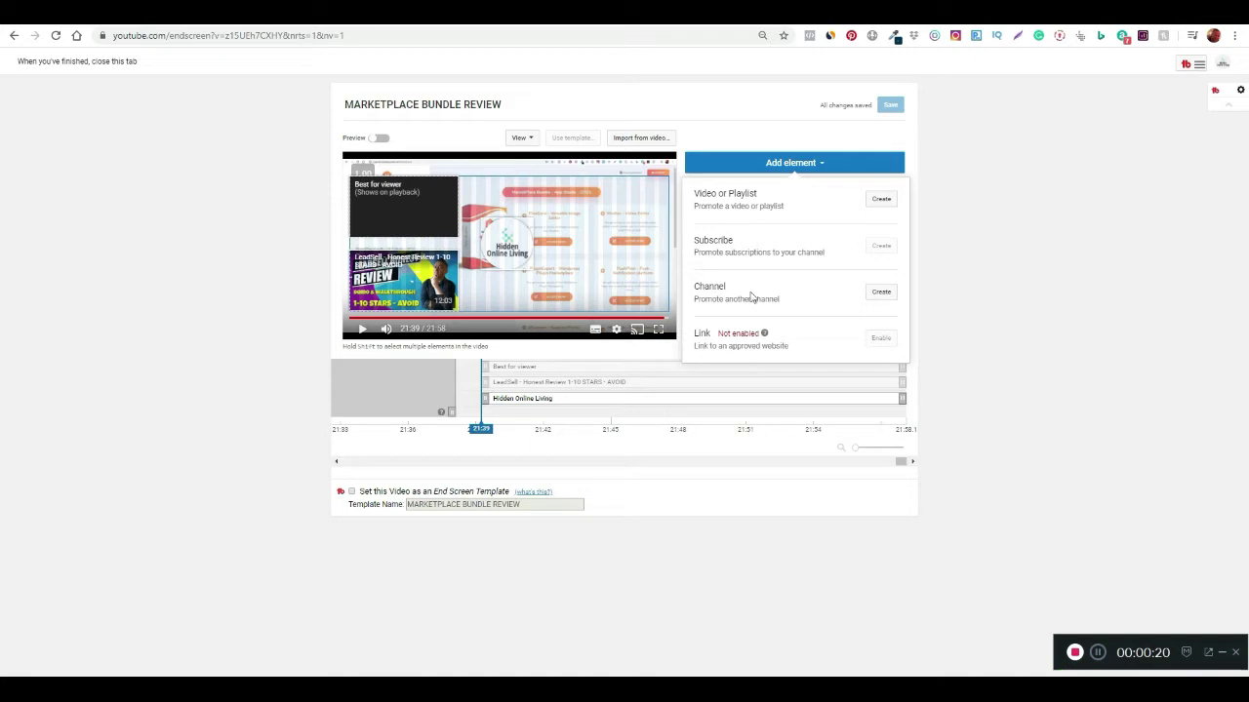
pyautogui.click(1078, 343)
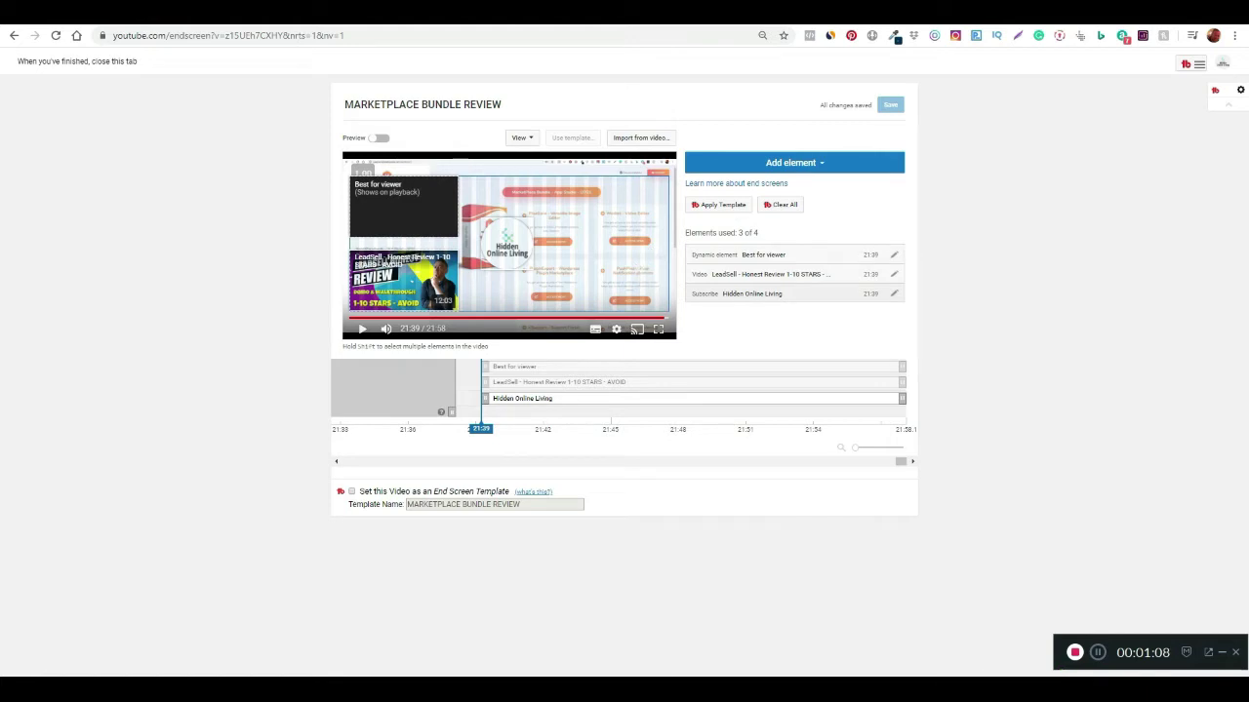
# Step: Capture a screenshot of the end screen's video preview area and save it to the Desktop as the JPEG file Endscreen
pyautogui.press('Print')
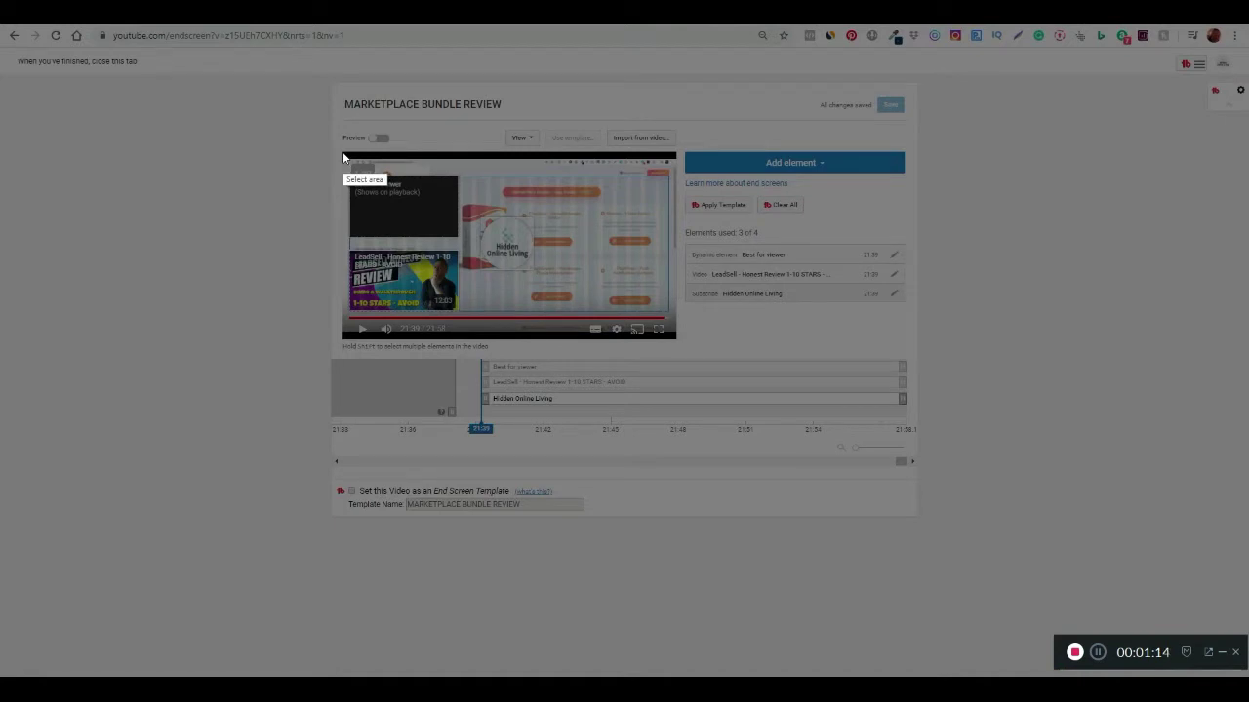
pyautogui.moveTo(343, 151); pyautogui.dragTo(676, 339)
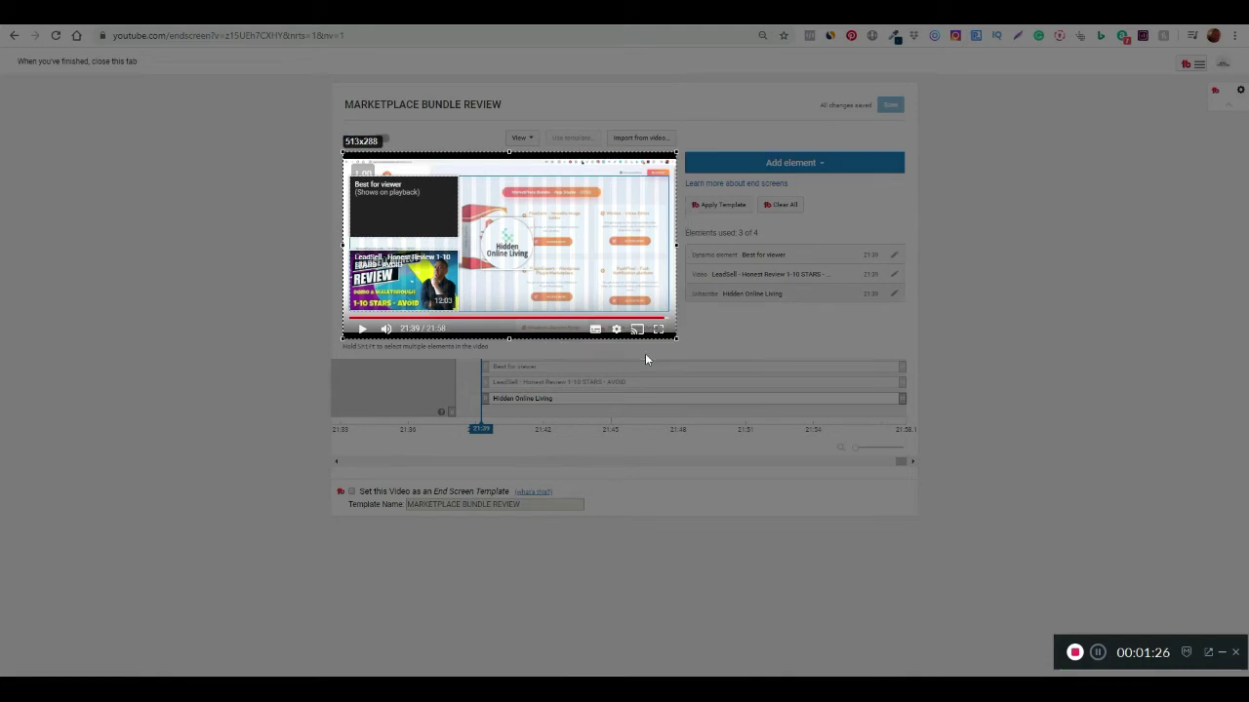
pyautogui.click(645, 353)
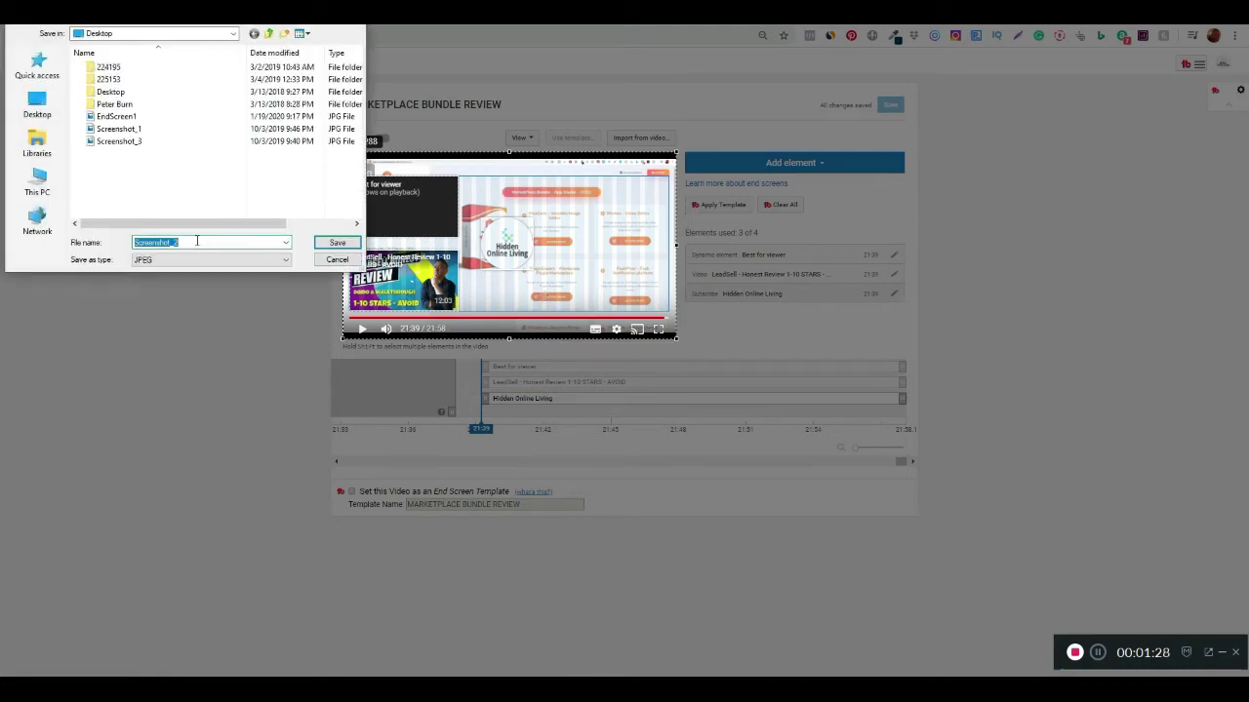
pyautogui.write('End')
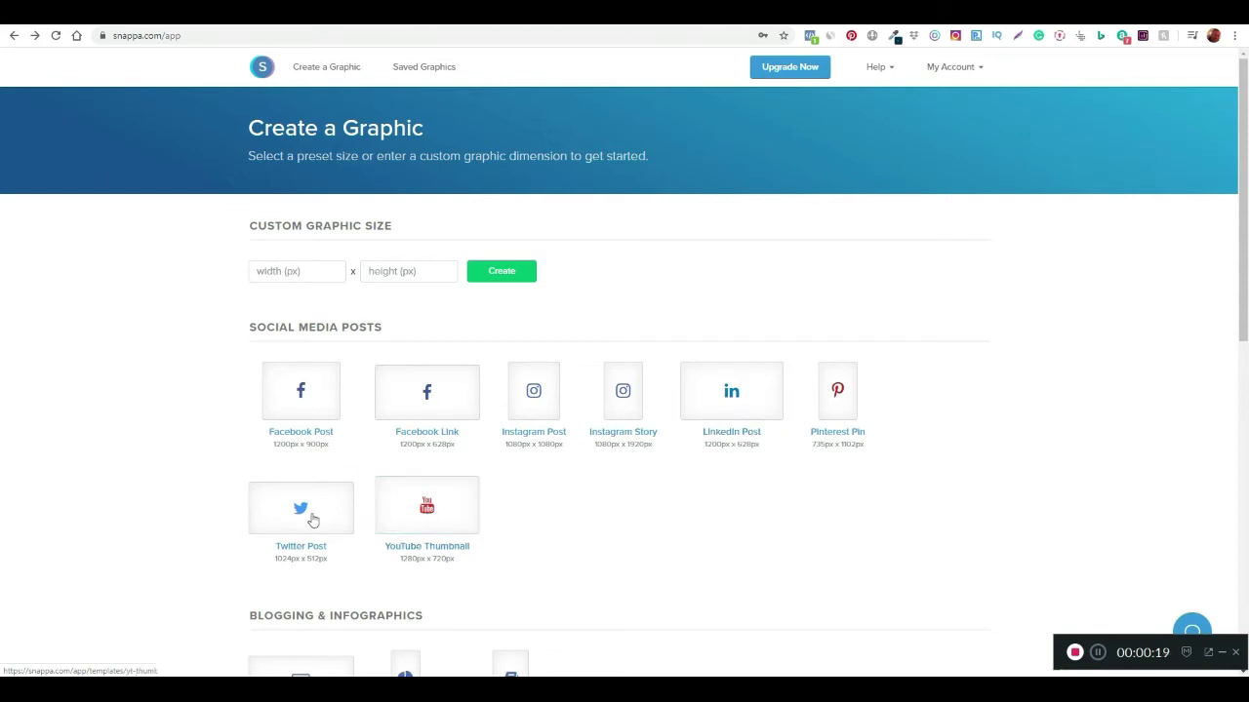
# Step: Create a custom-size graphic 1920 px wide and 1080 px high in Snappa
pyautogui.click(288, 271)
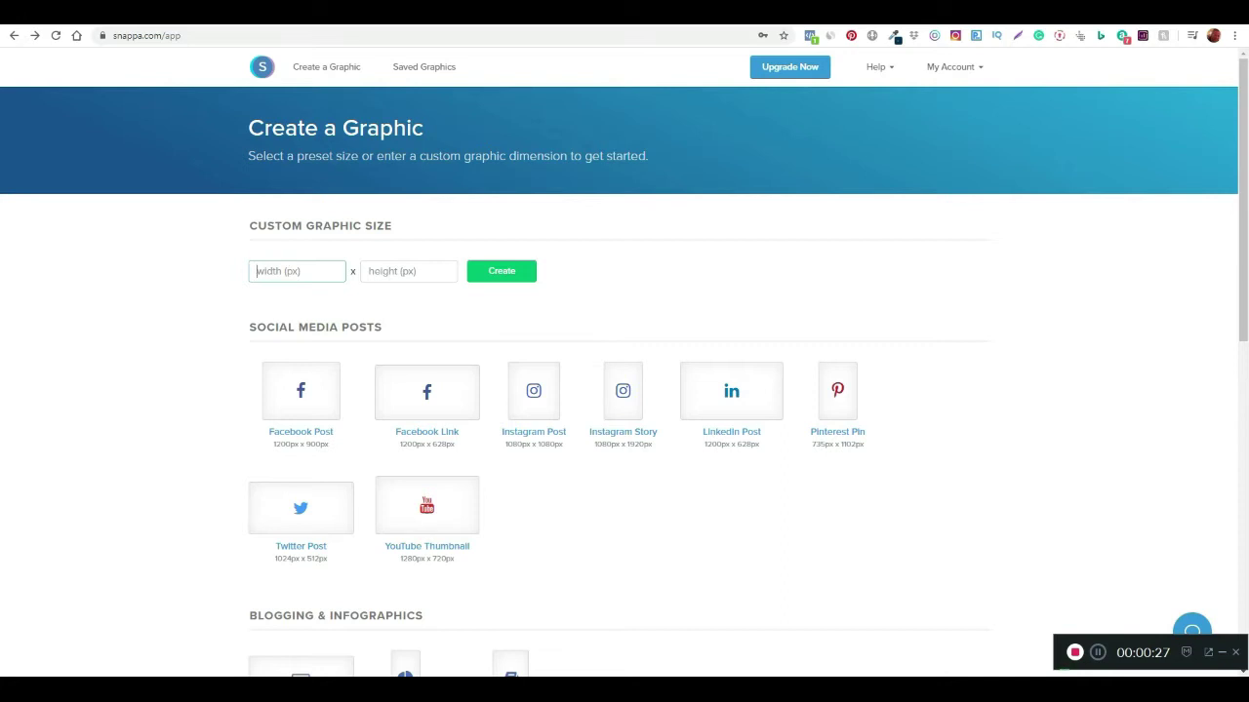
pyautogui.write('1920')
pyautogui.click(410, 271)
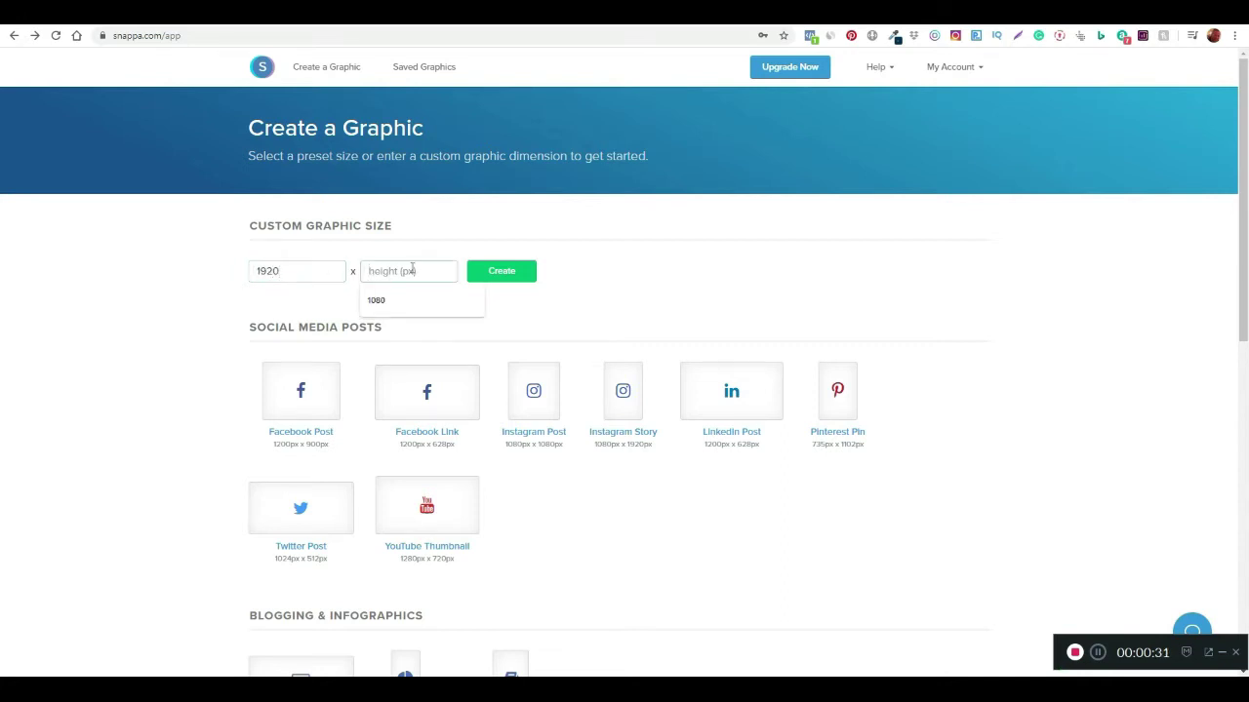
pyautogui.write('1080')
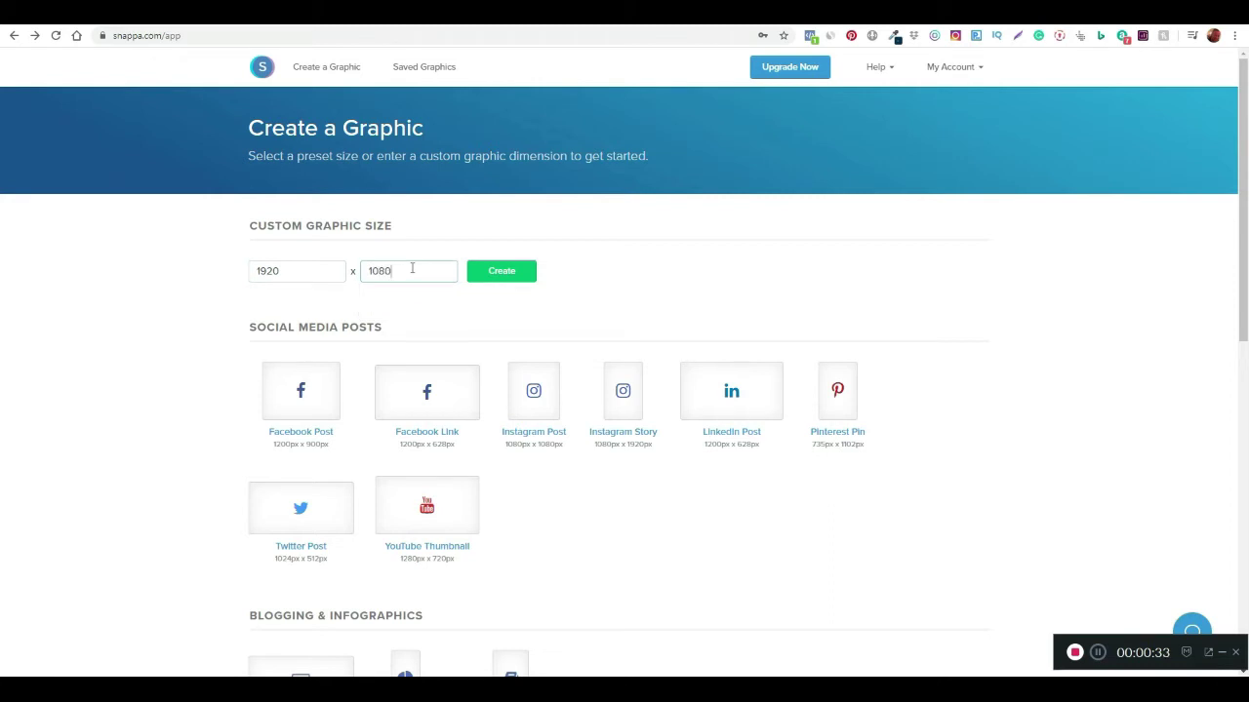
pyautogui.click(516, 279)
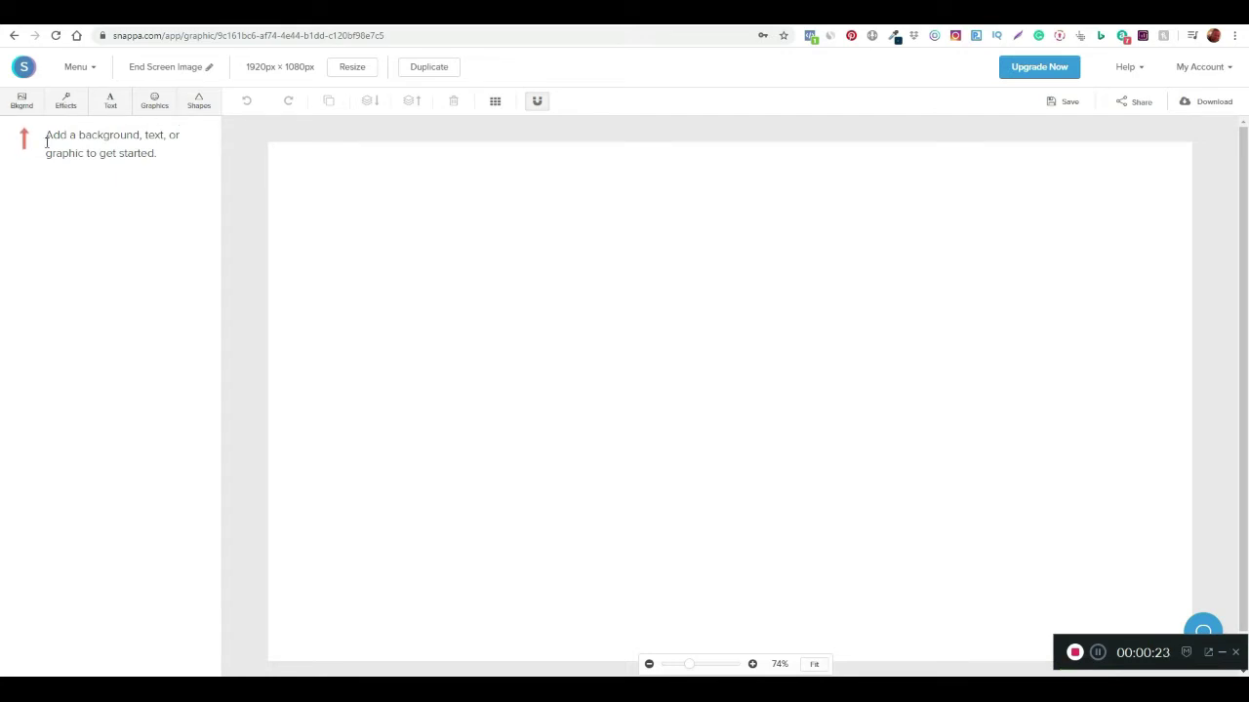
# Step: Browse the stock photos available as backgrounds for the graphic
pyautogui.click(21, 100)
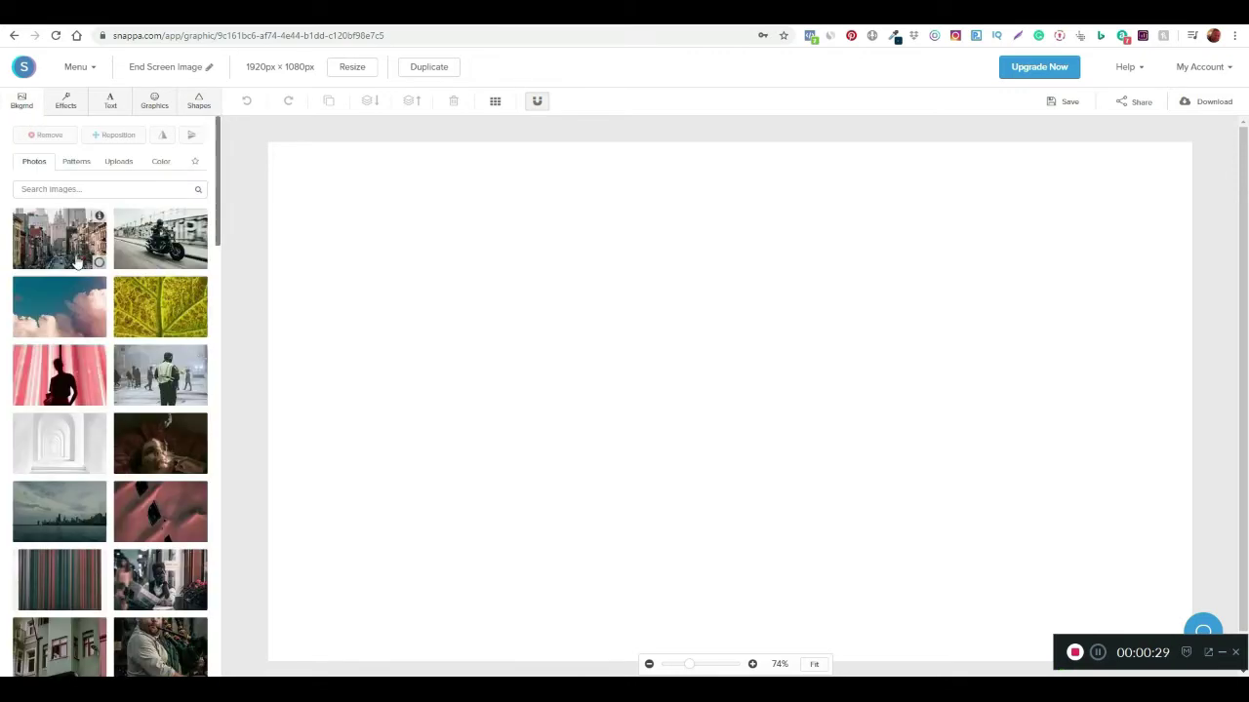
pyautogui.scroll(-3, 75, 292)
pyautogui.scroll(-20, 75, 294)
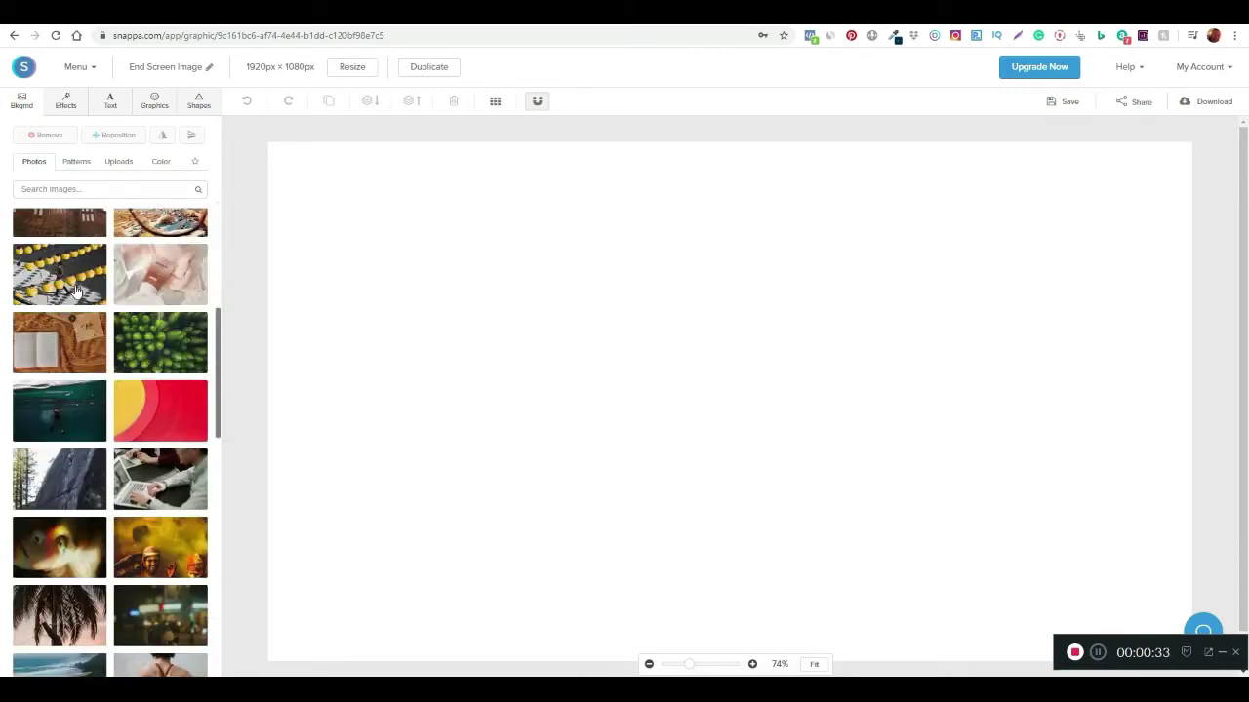
pyautogui.scroll(-3, 75, 292)
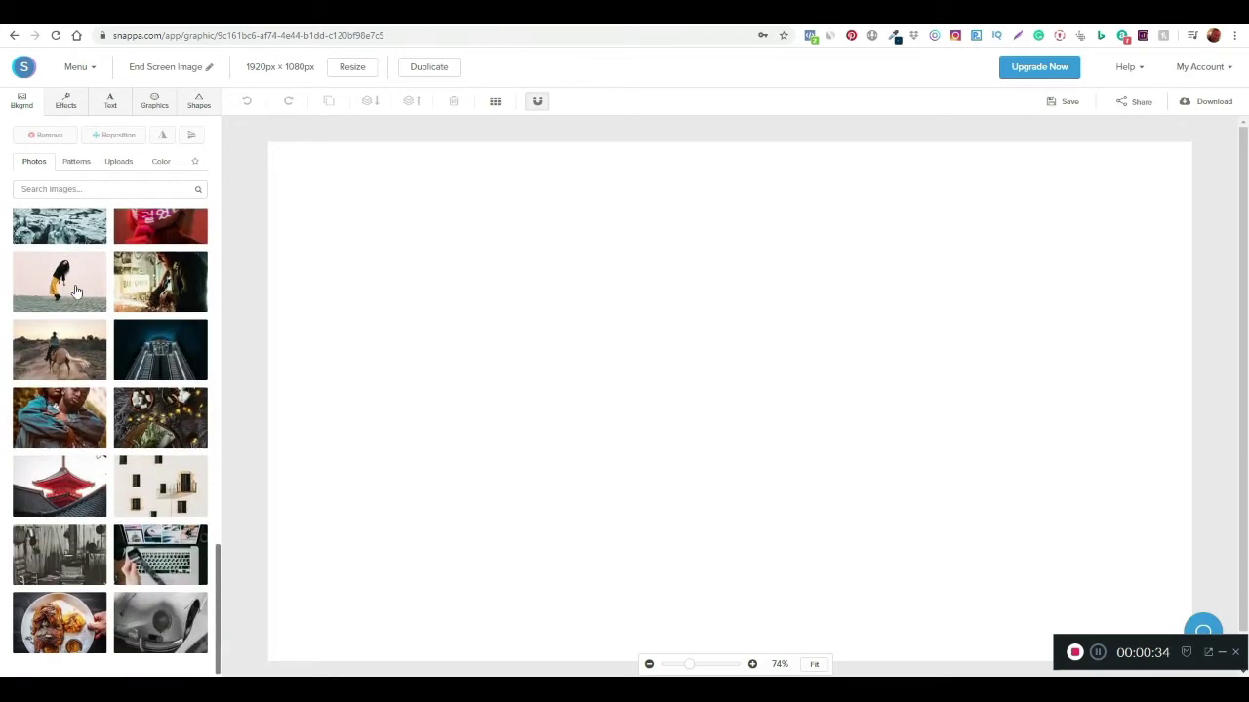
pyautogui.scroll(-15, 133, 508)
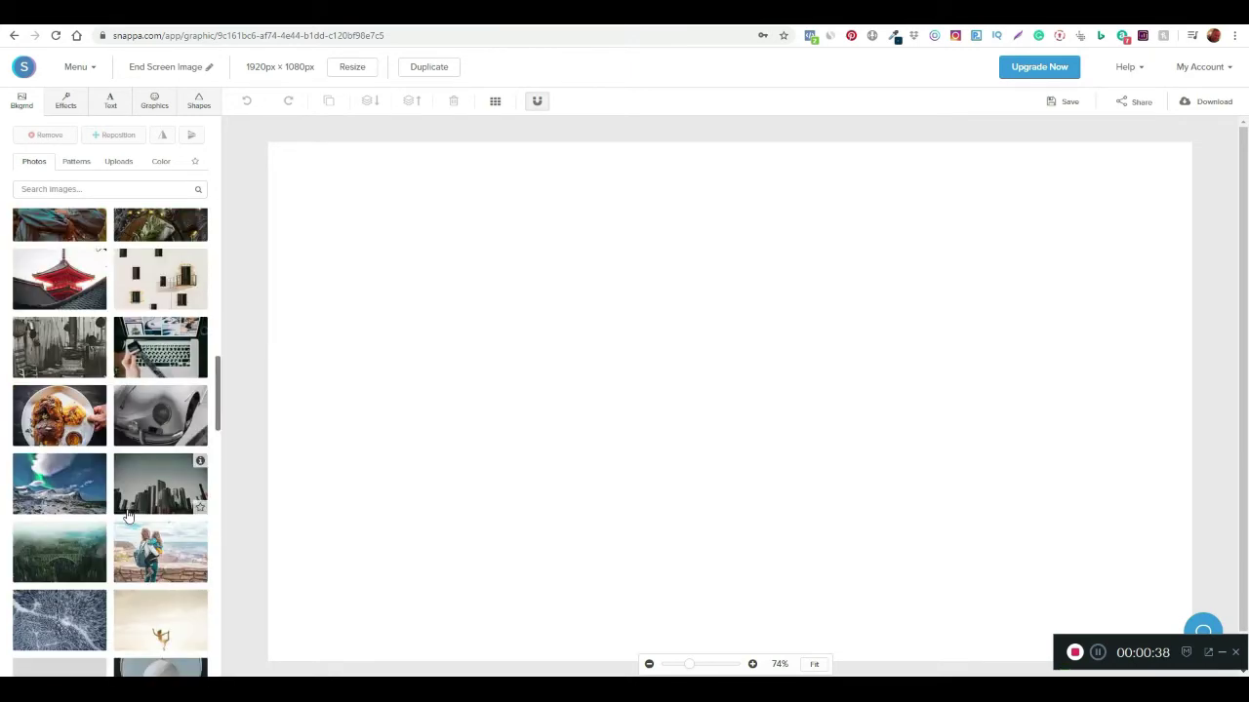
pyautogui.scroll(-3, 160, 517)
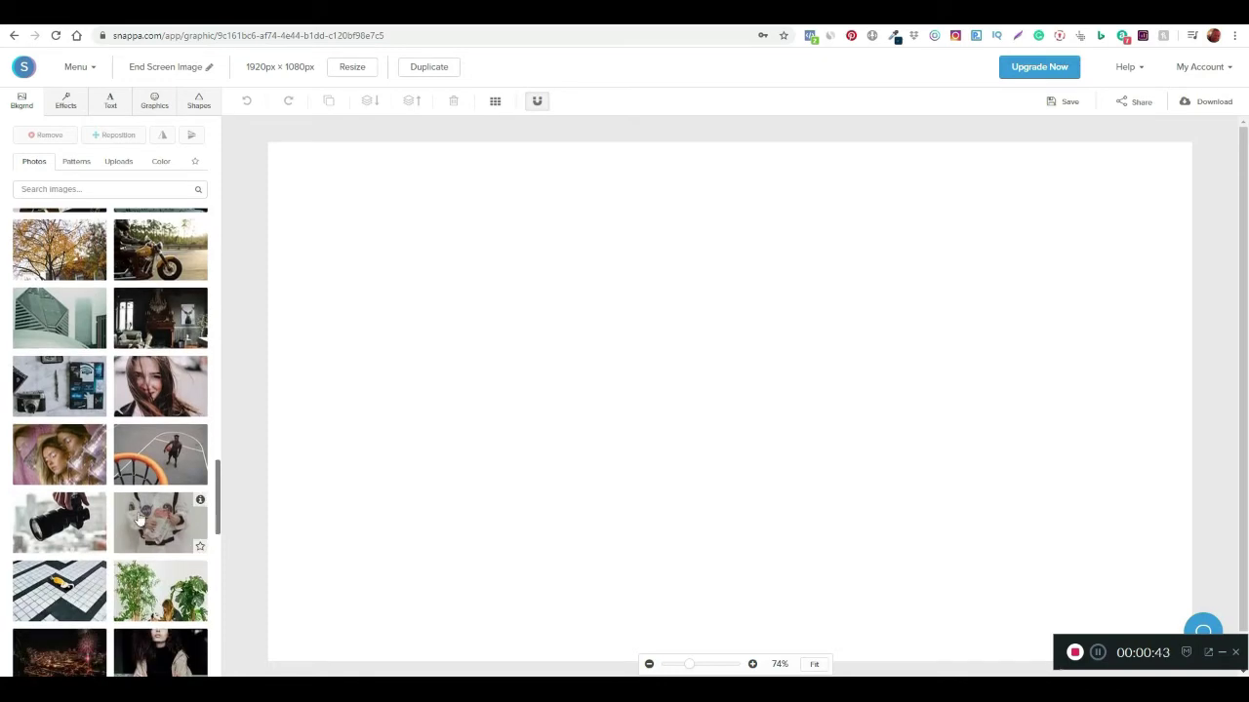
pyautogui.scroll(-3, 139, 519)
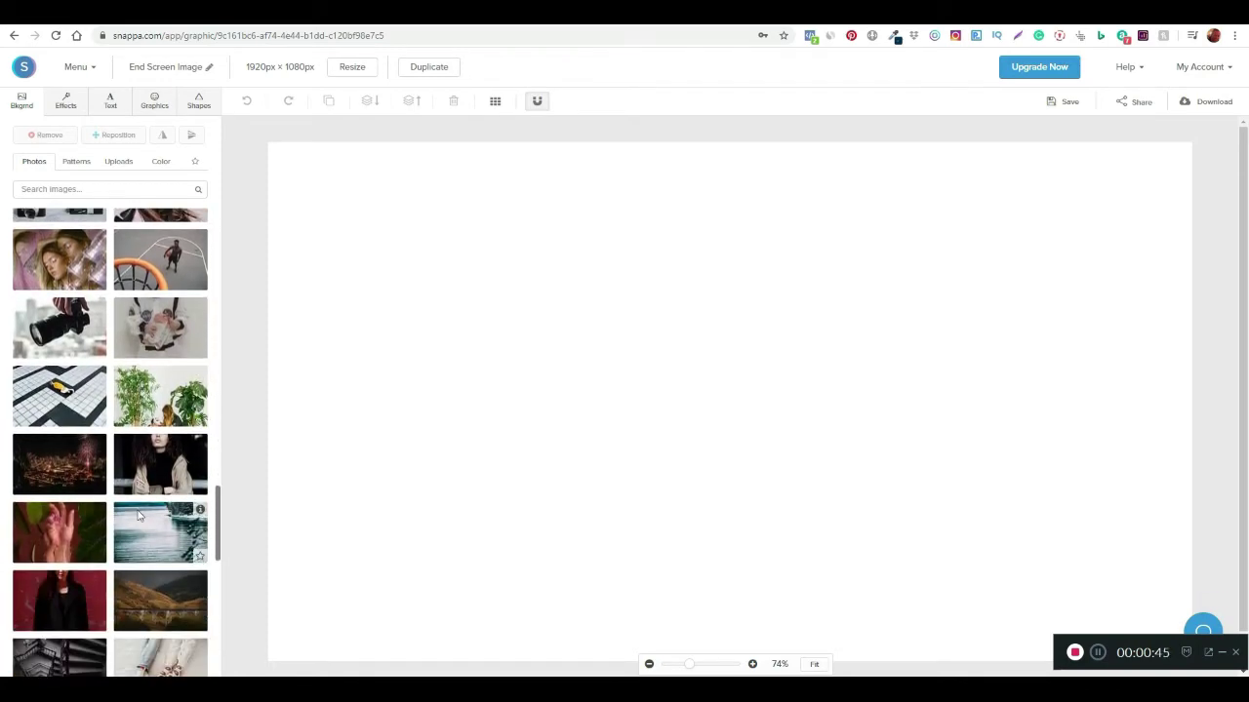
pyautogui.scroll(-15, 138, 516)
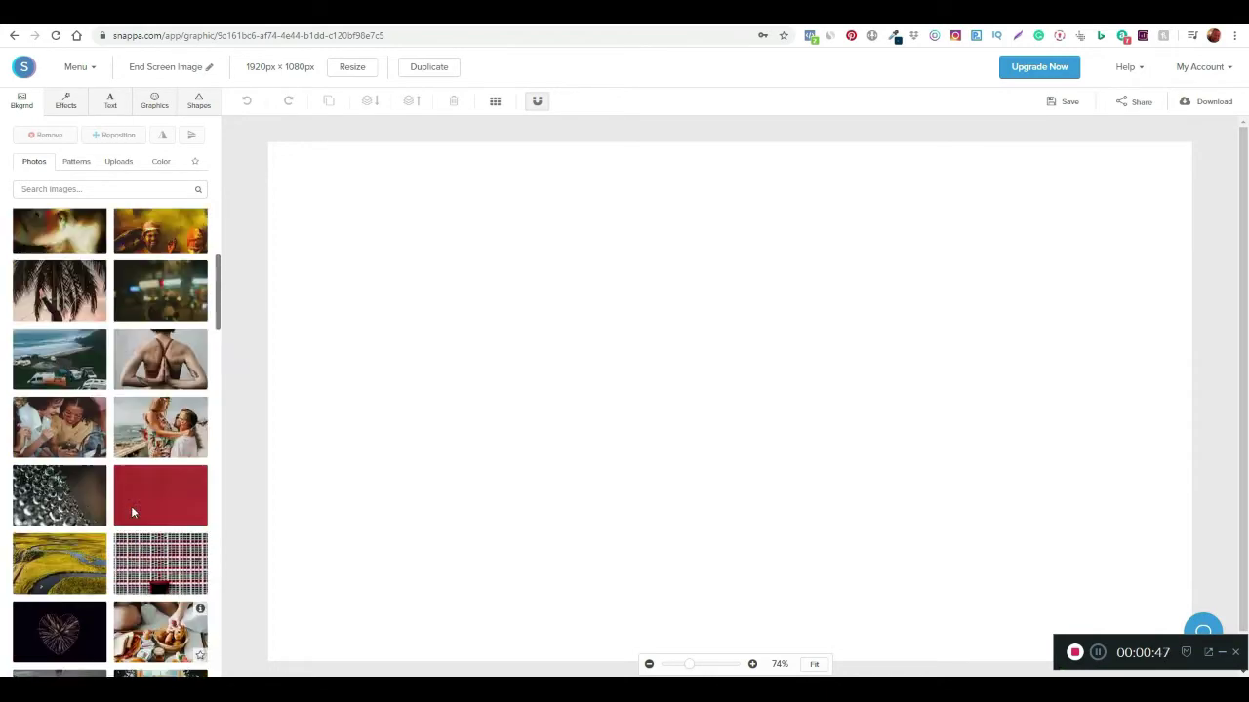
pyautogui.scroll(-10, 131, 511)
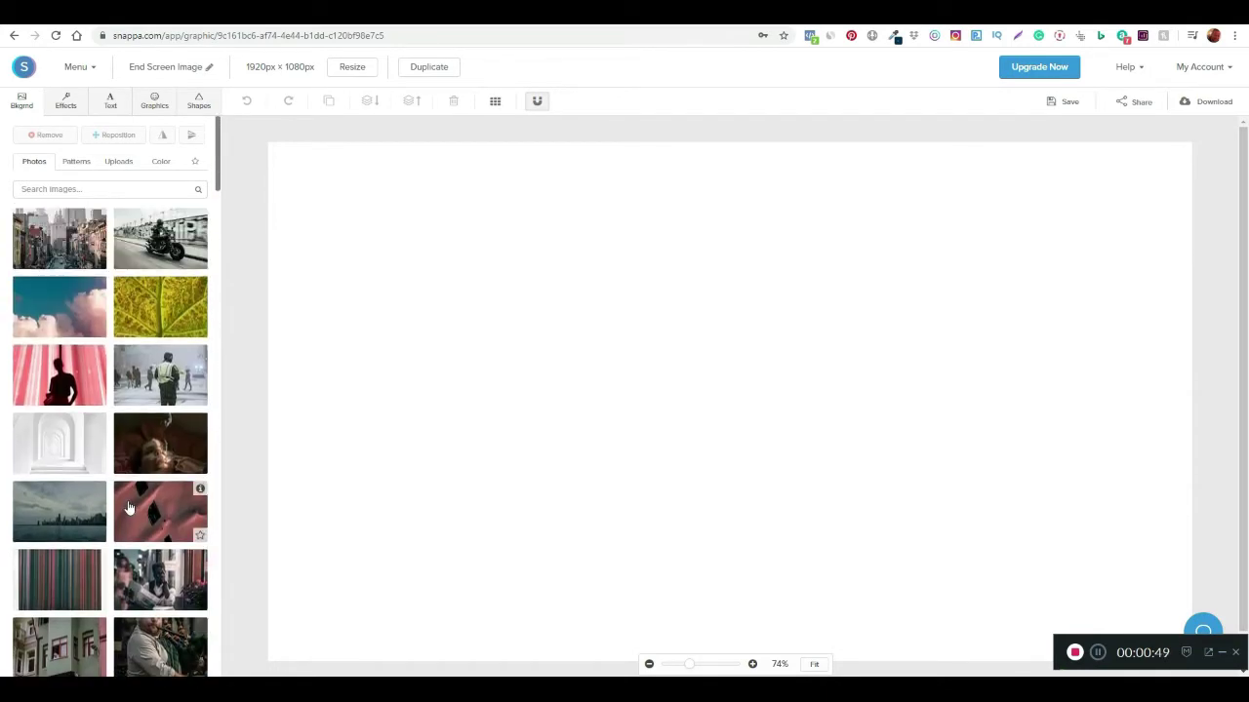
# Step: Browse the gradient patterns available as backgrounds
pyautogui.click(83, 164)
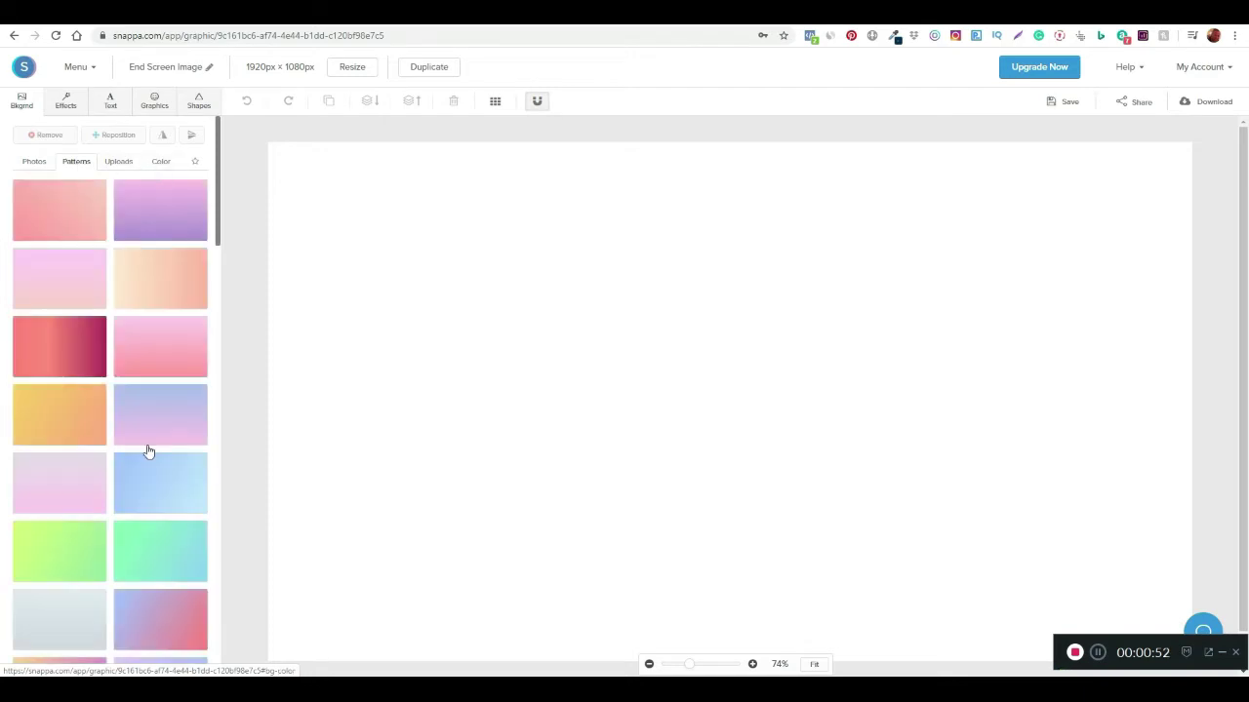
pyautogui.scroll(-10, 146, 456)
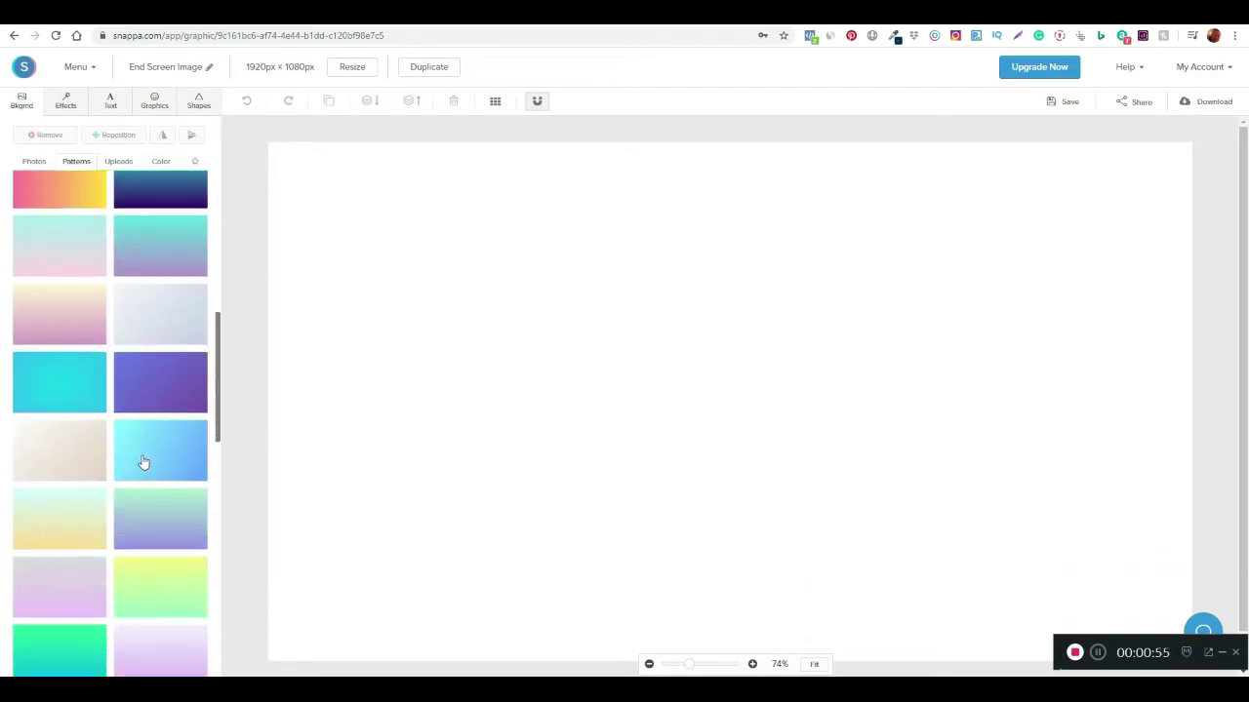
pyautogui.scroll(-3, 153, 465)
pyautogui.scroll(6, 156, 472)
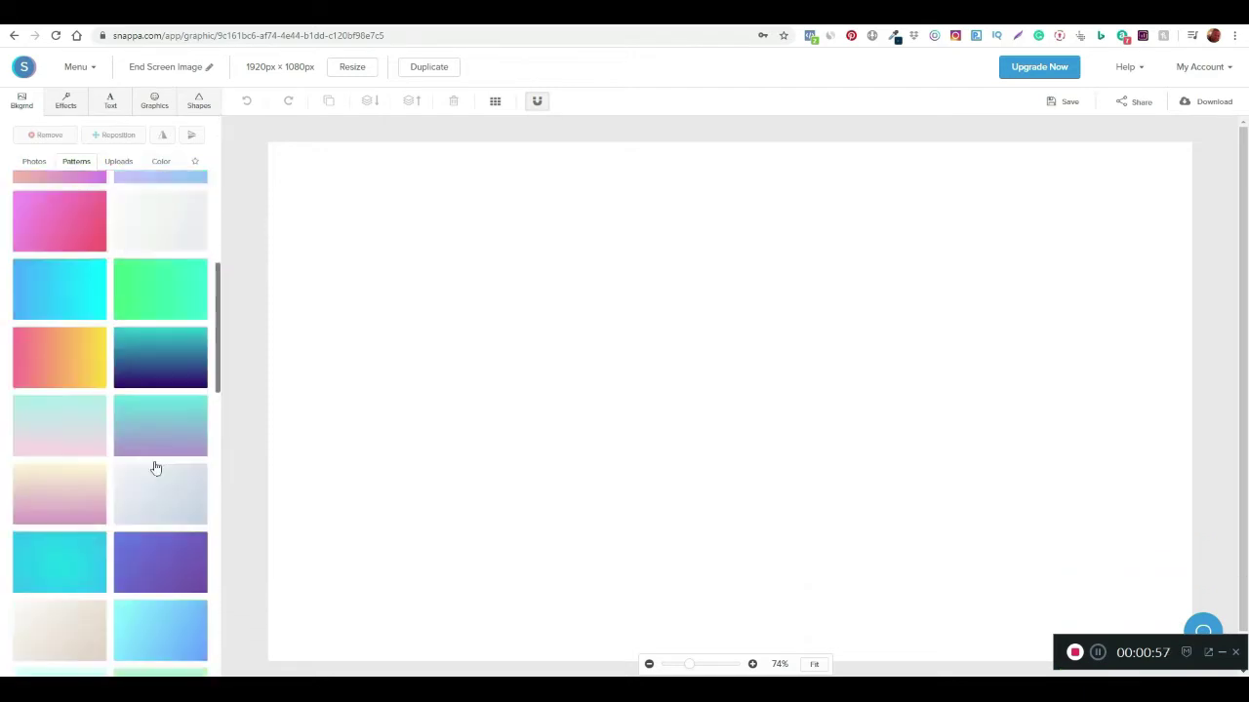
pyautogui.scroll(5, 156, 468)
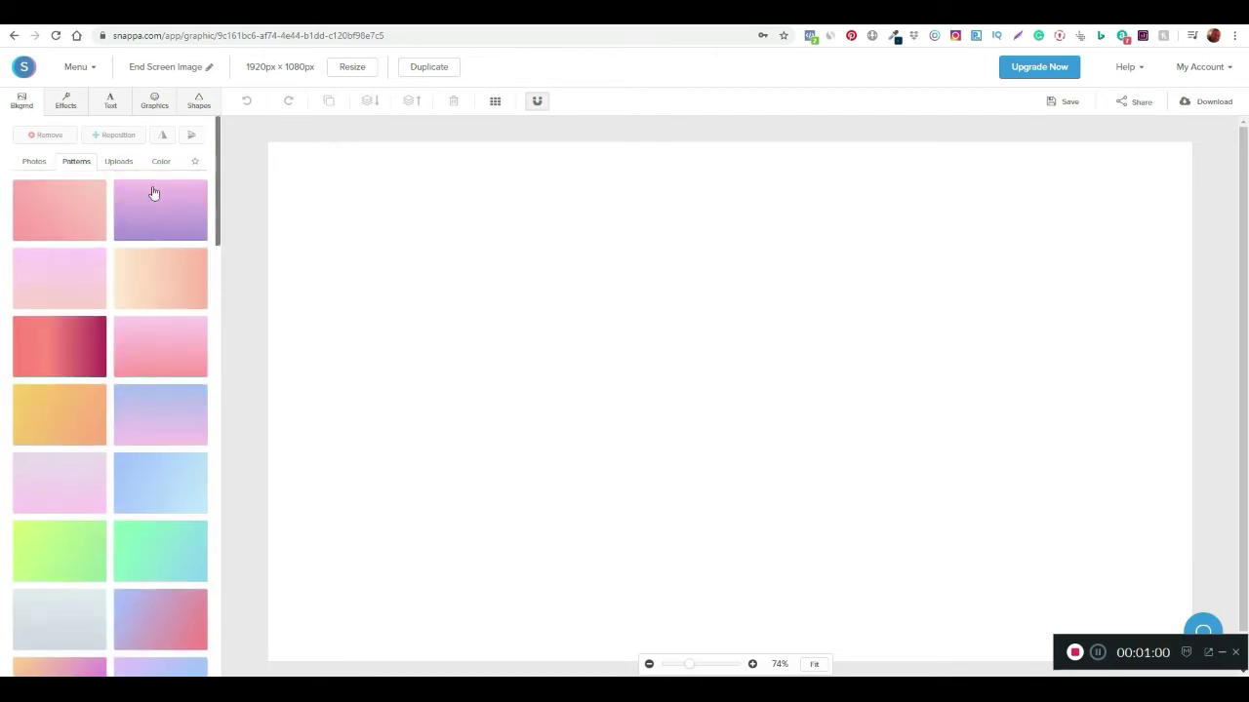
# Step: Upload the Endscreen image from the Desktop and apply it as the graphic's background
pyautogui.click(114, 163)
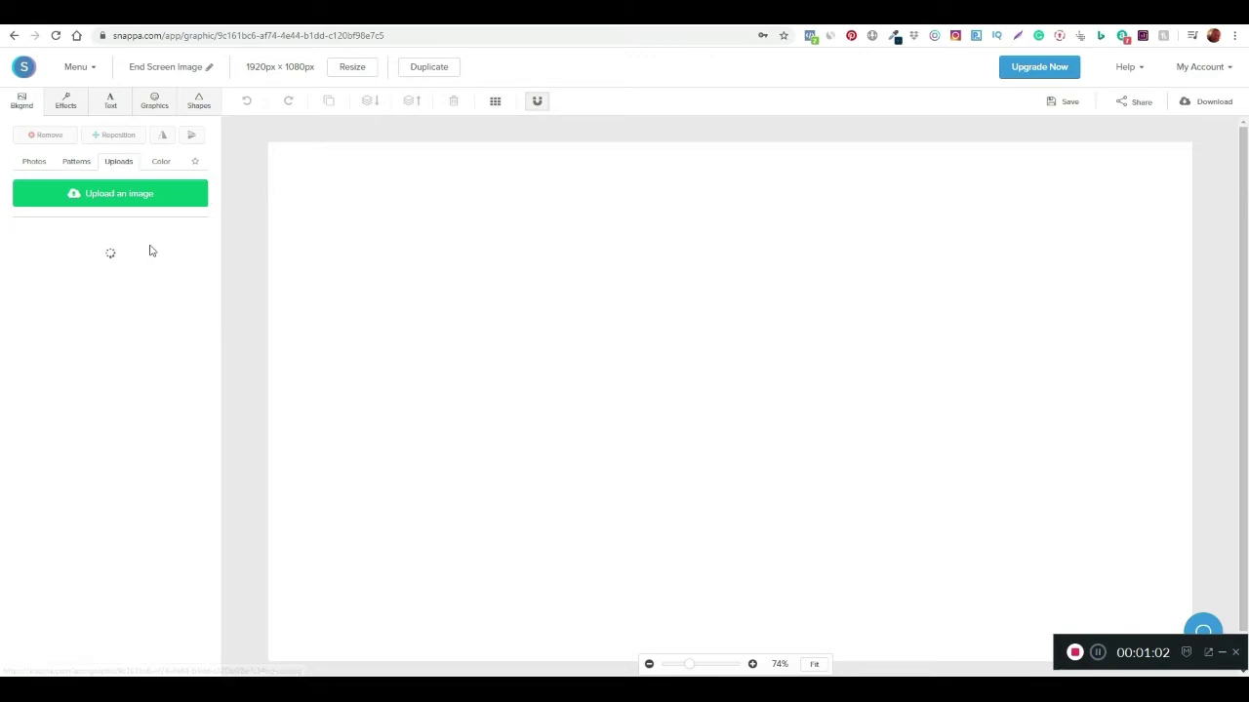
pyautogui.click(114, 197)
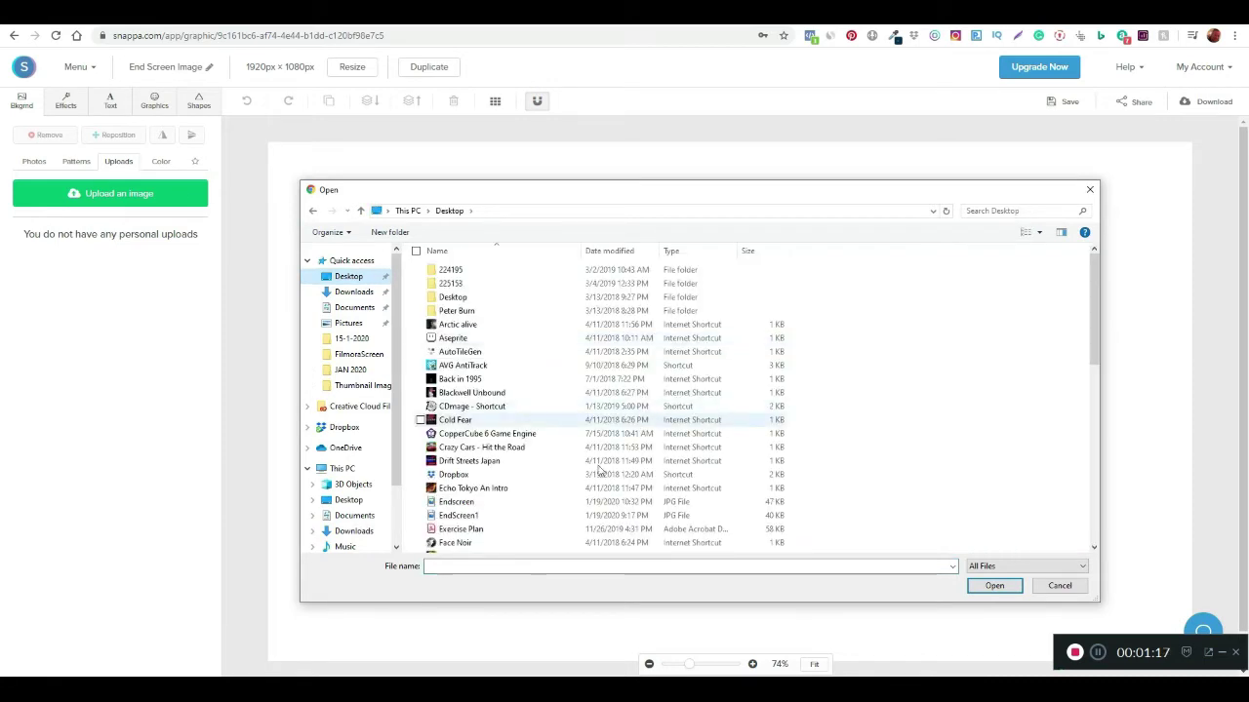
pyautogui.click(453, 503)
pyautogui.click(994, 587)
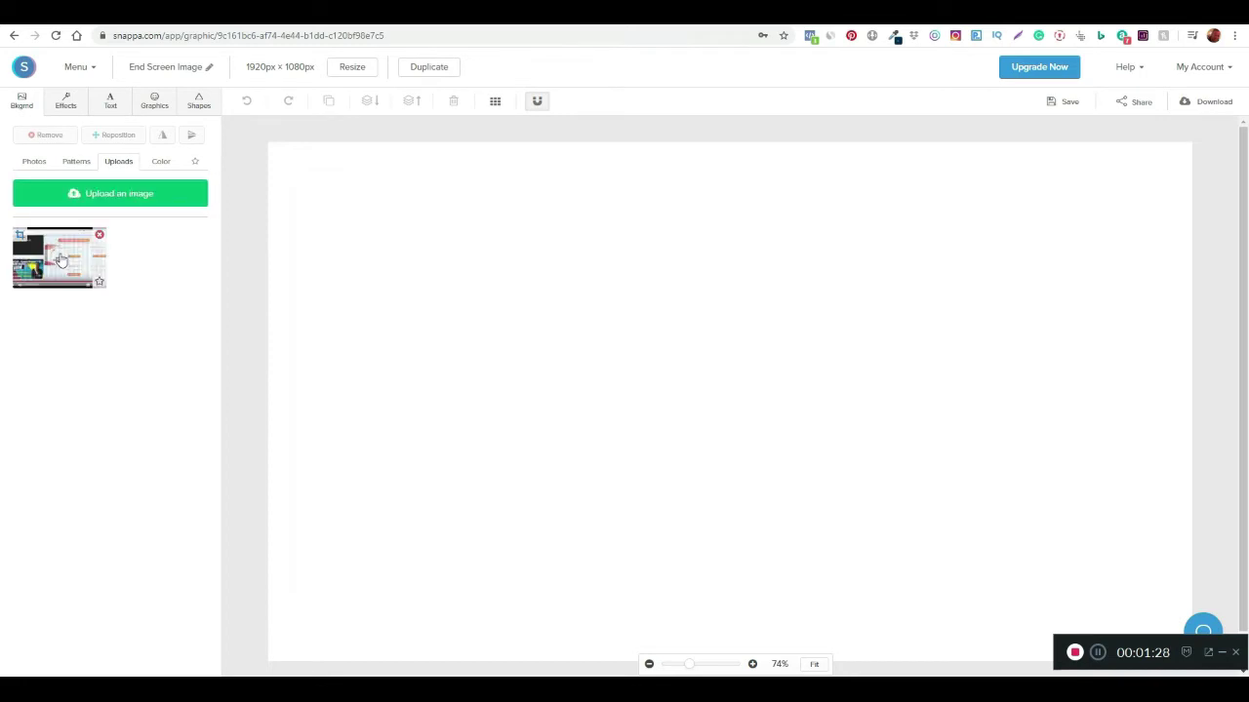
pyautogui.click(58, 257)
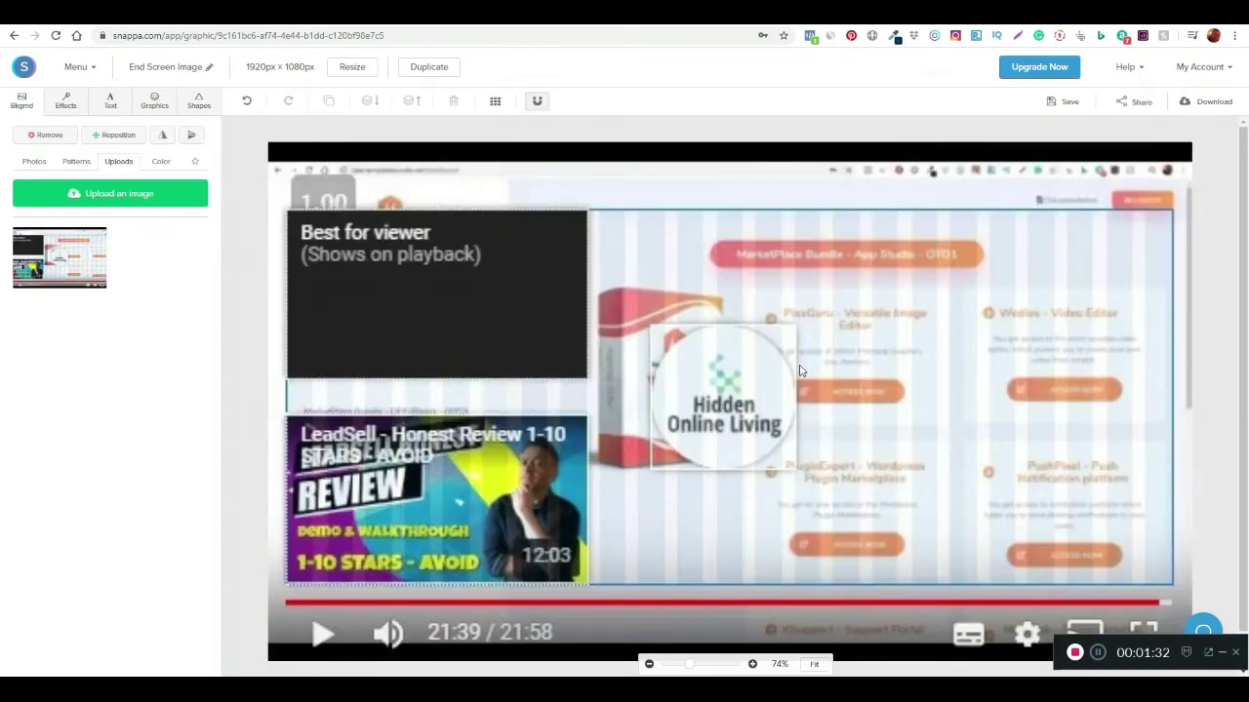
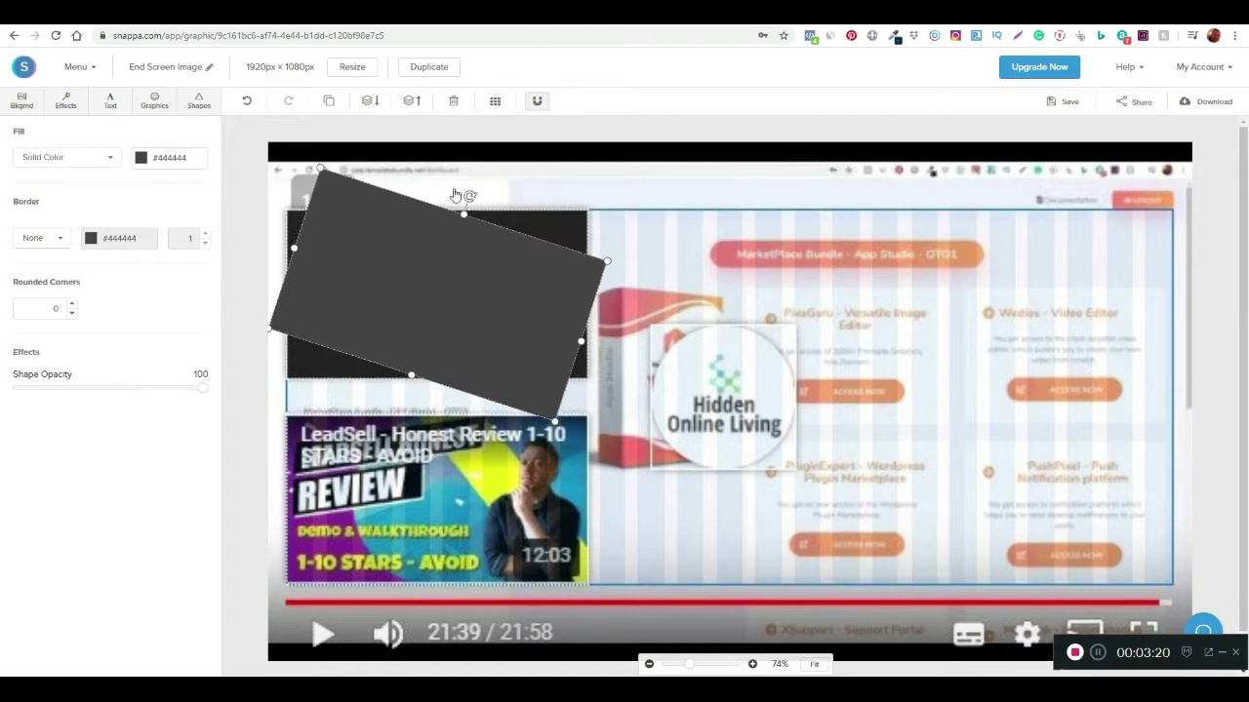
# Step: Undo the dark rectangle's rotation and place a duplicate of it over the lower video thumbnail
pyautogui.hotkey('ctrl', 'z')
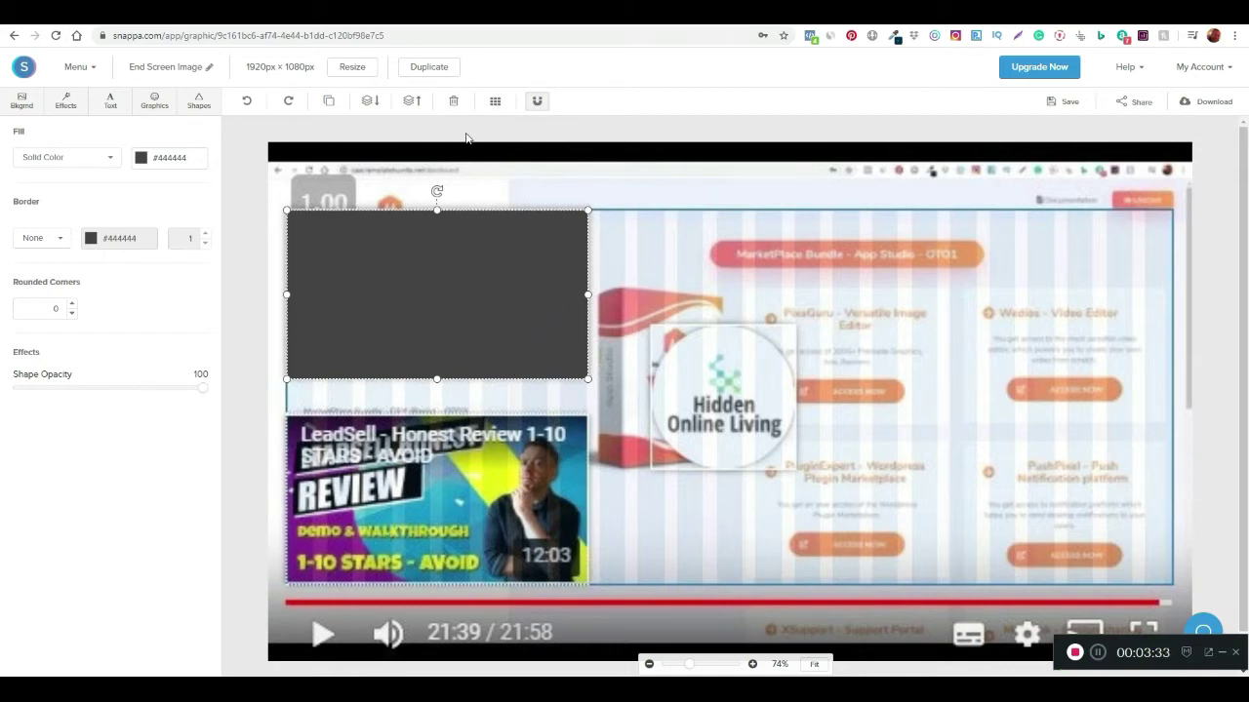
pyautogui.click(329, 103)
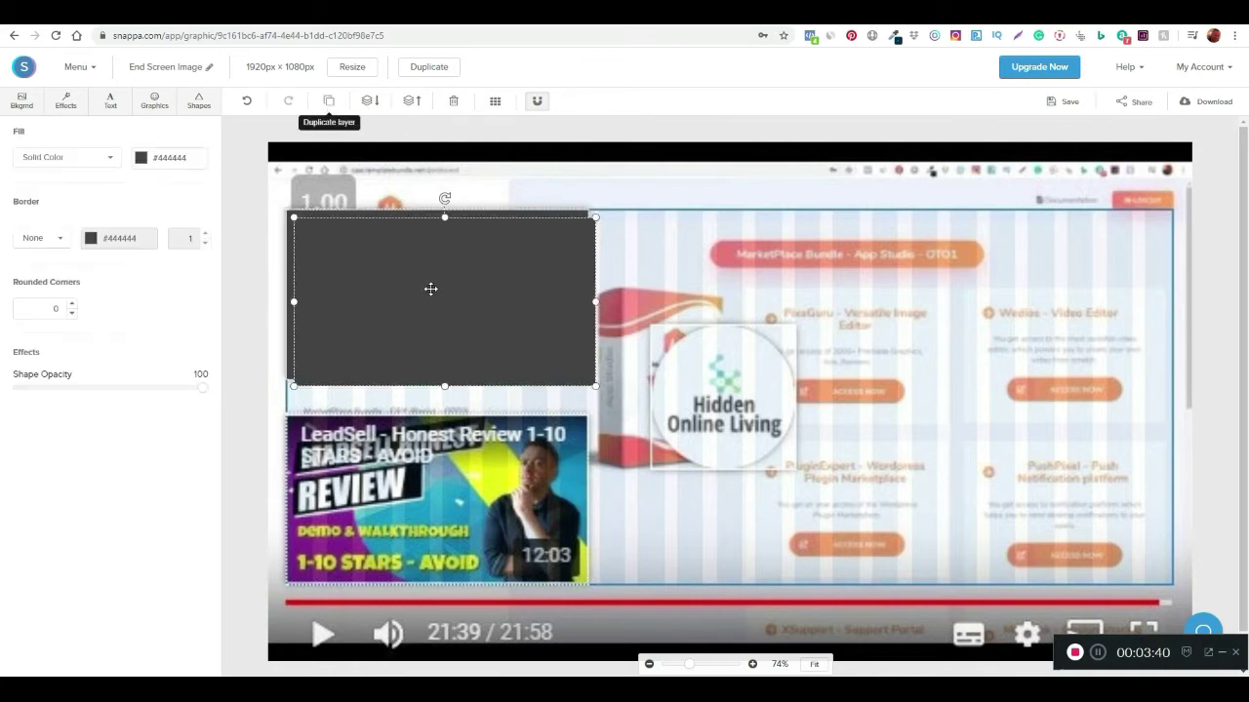
pyautogui.moveTo(429, 287); pyautogui.dragTo(432, 472)
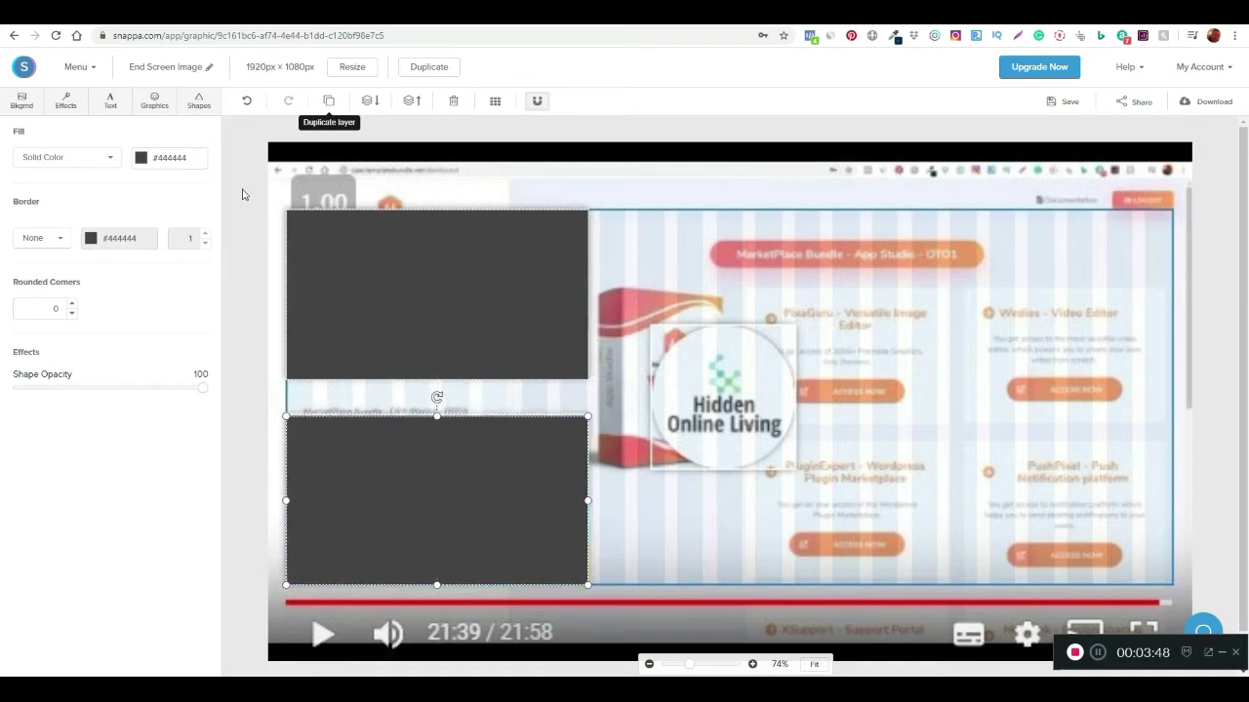
# Step: Add a solid circle, shrink it to the size of the channel logo and align it exactly over the logo
pyautogui.click(198, 100)
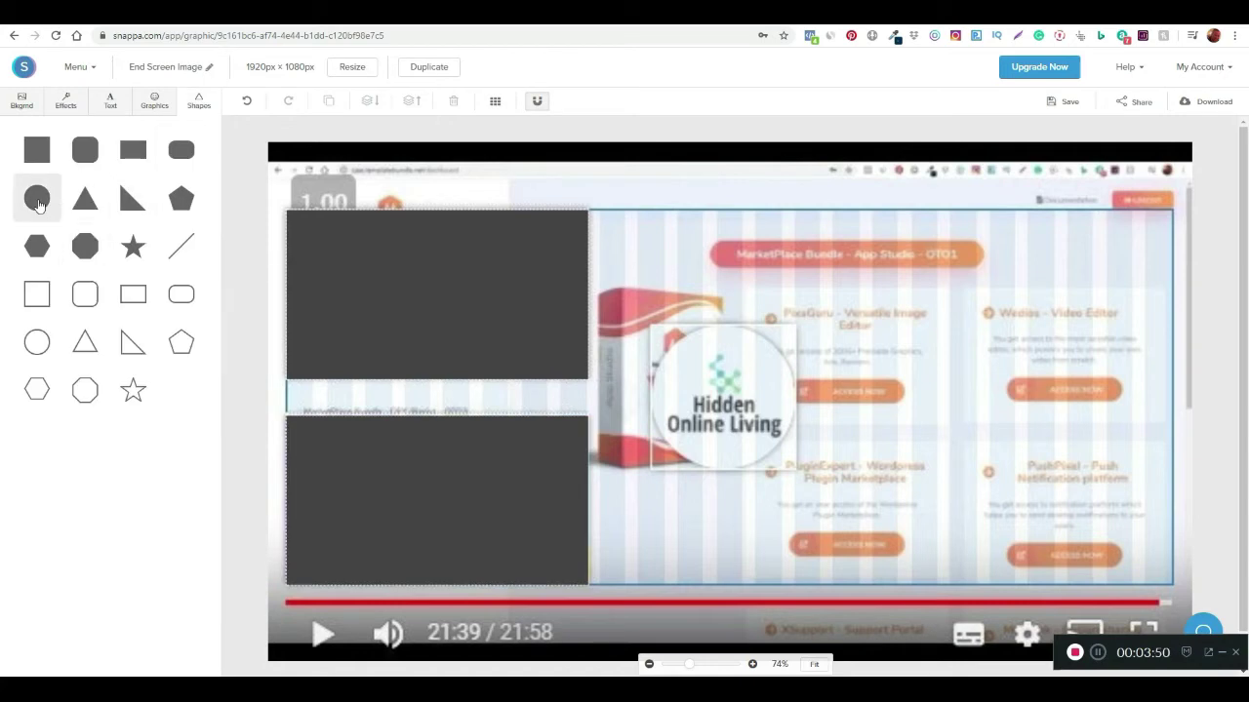
pyautogui.moveTo(618, 325); pyautogui.dragTo(622, 326)
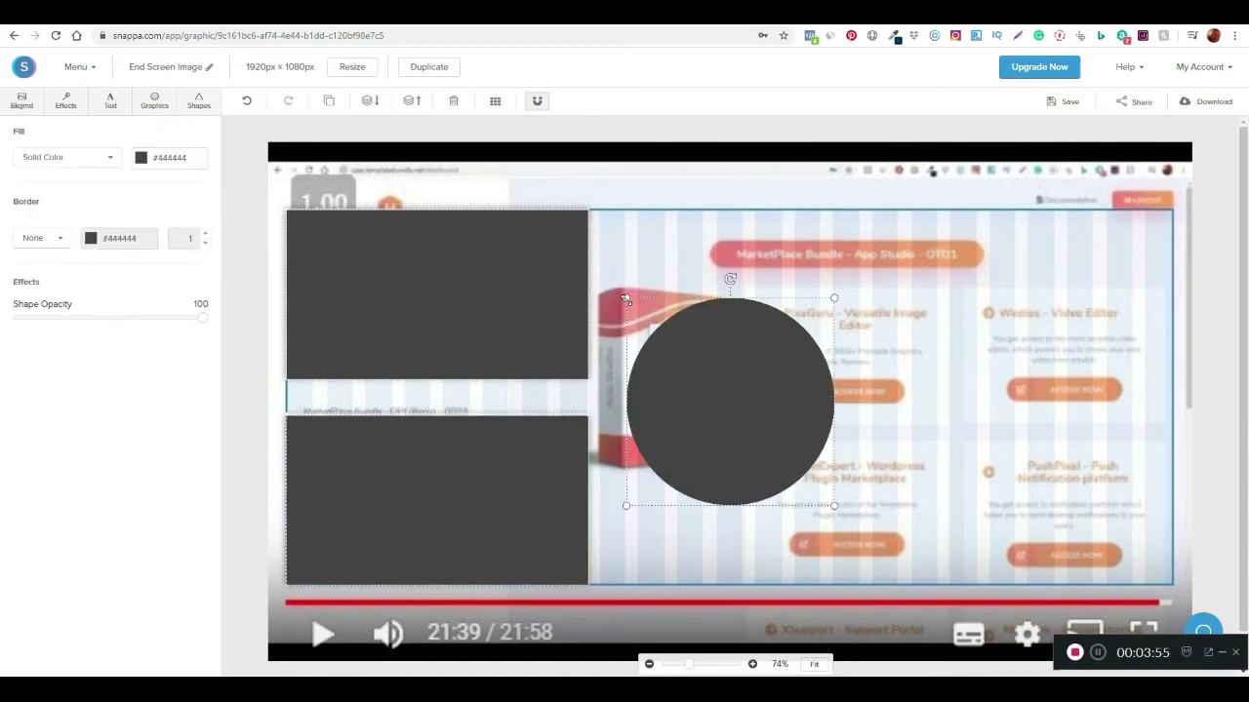
pyautogui.moveTo(627, 299); pyautogui.dragTo(696, 372)
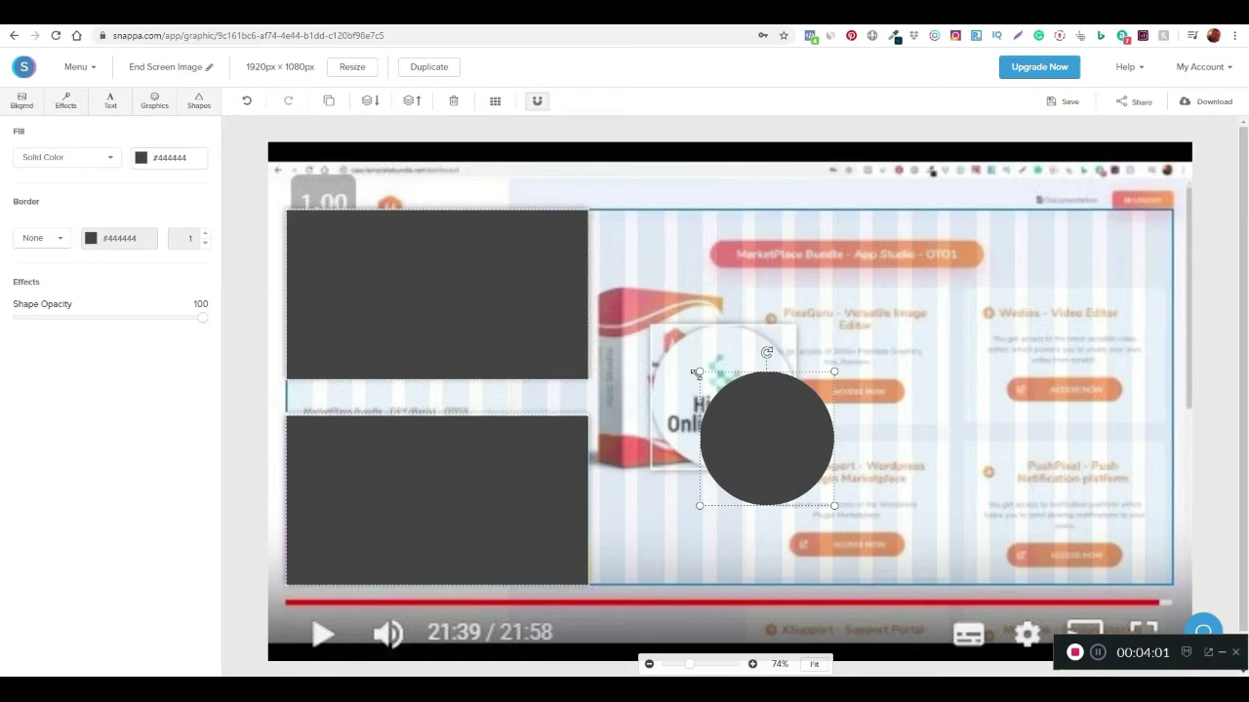
pyautogui.moveTo(758, 421); pyautogui.dragTo(709, 376)
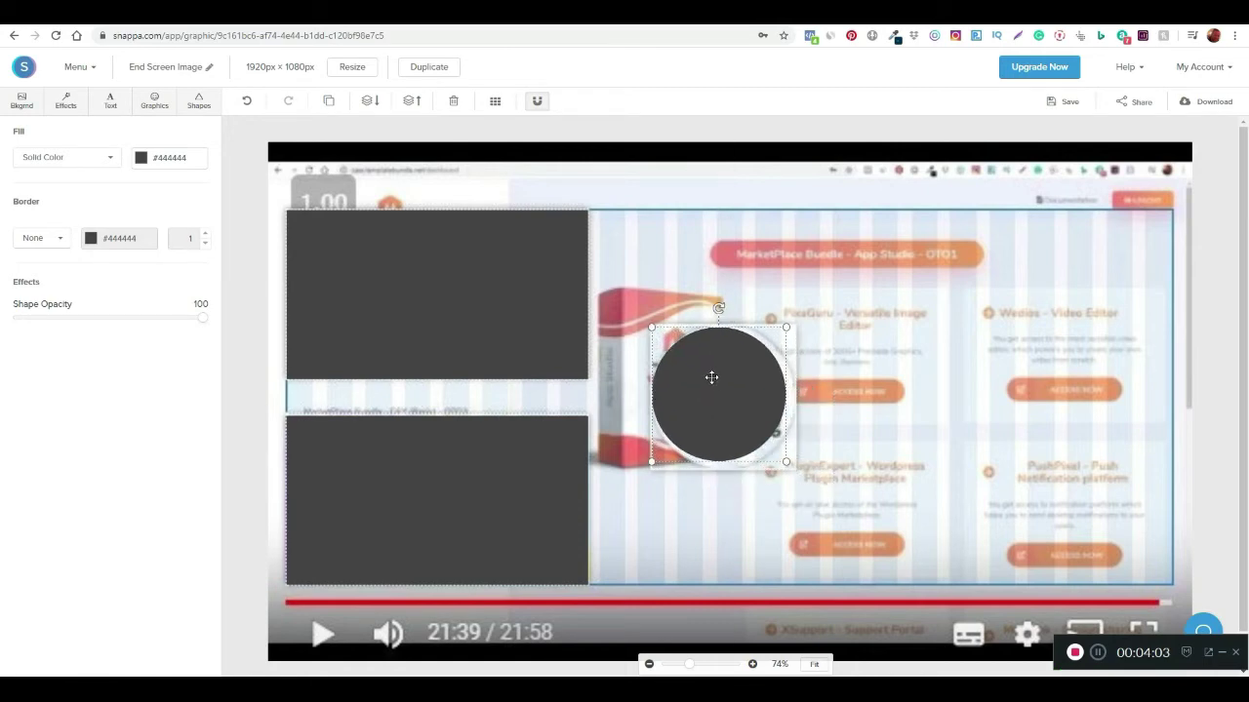
pyautogui.moveTo(786, 461)
pyautogui.mouseDown()
pyautogui.moveTo(797, 474)
pyautogui.moveTo(776, 439)
pyautogui.mouseUp()
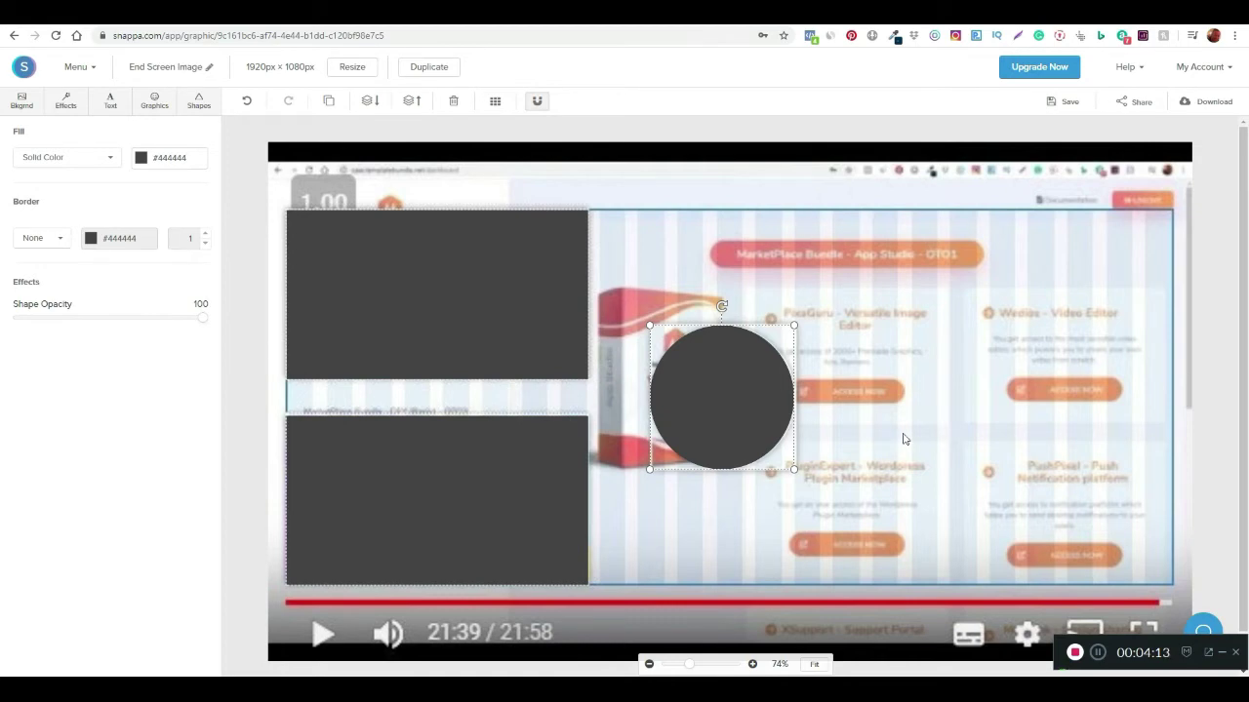
pyautogui.moveTo(780, 401); pyautogui.dragTo(782, 401)
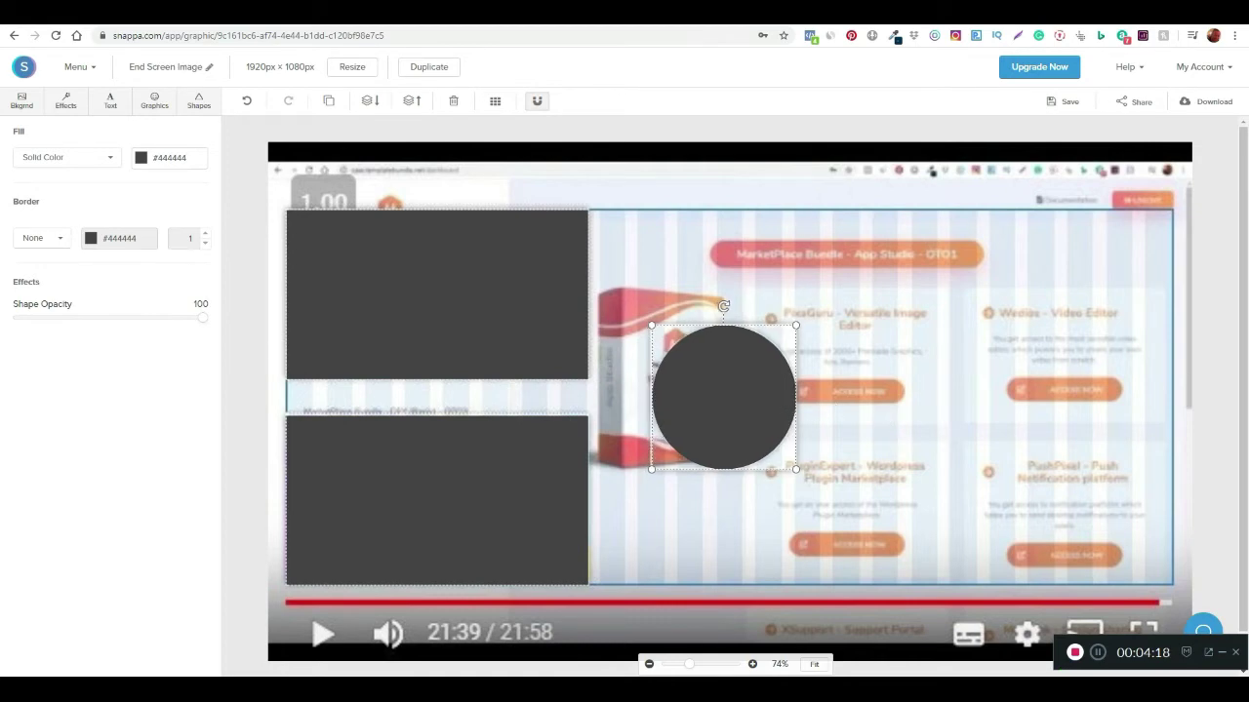
pyautogui.press('Left')
pyautogui.press('Right')
pyautogui.press('Right')
pyautogui.press('Left')
pyautogui.press('Right')
pyautogui.press('Left')
pyautogui.press('Left')
pyautogui.press('Right')
pyautogui.press('Left')
pyautogui.press('Right')
pyautogui.press('Left')
pyautogui.press('Right')
# Step: Add a solid square and fill it with the custom blue #4074bd
pyautogui.click(198, 105)
pyautogui.click(52, 166)
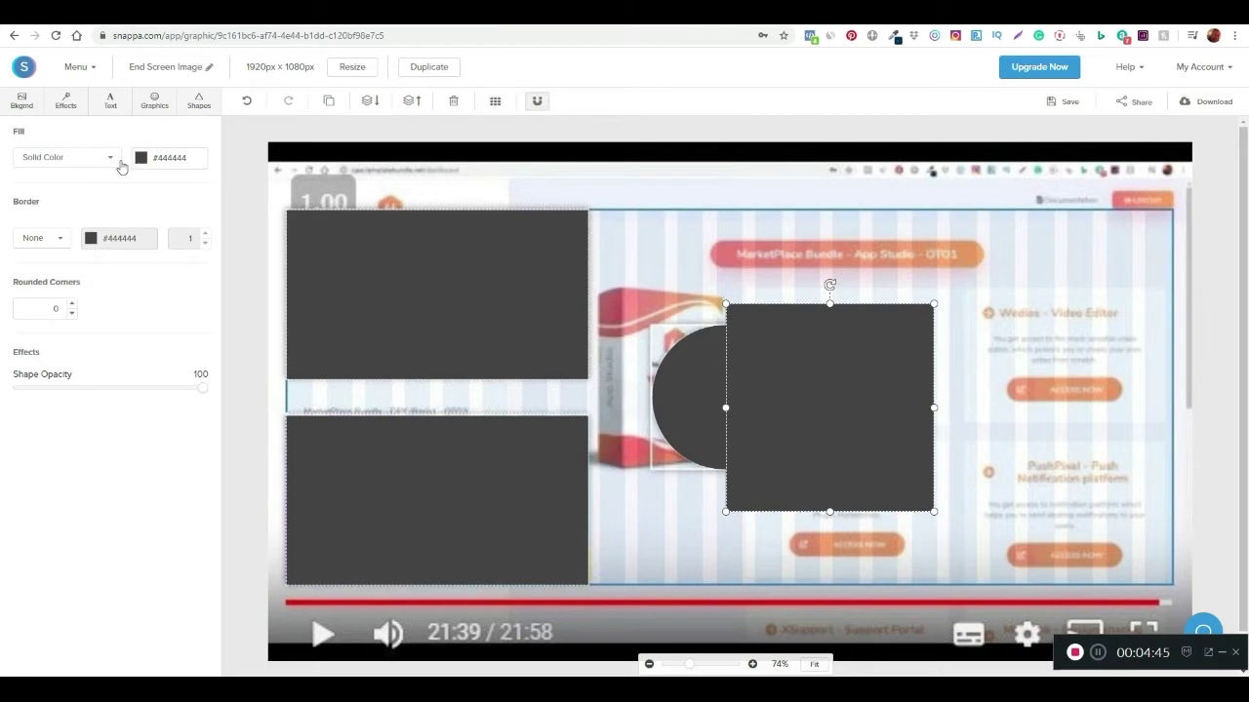
pyautogui.click(114, 162)
pyautogui.click(146, 157)
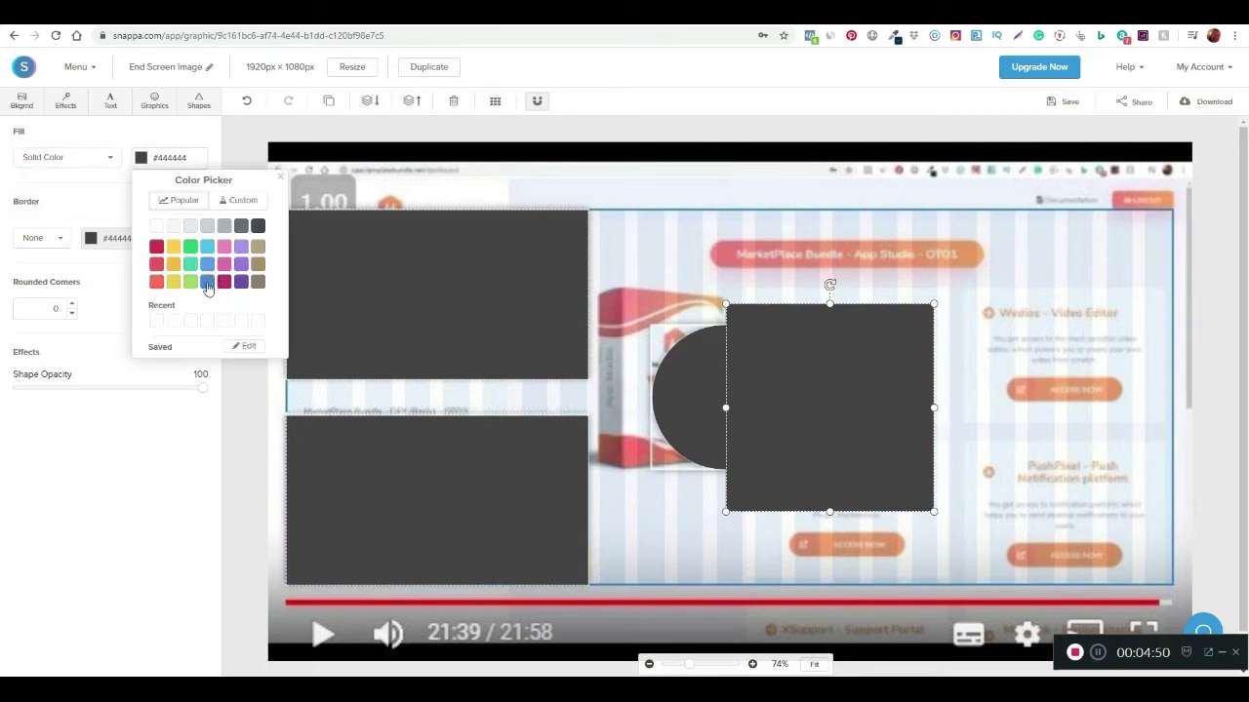
pyautogui.click(207, 282)
pyautogui.click(238, 200)
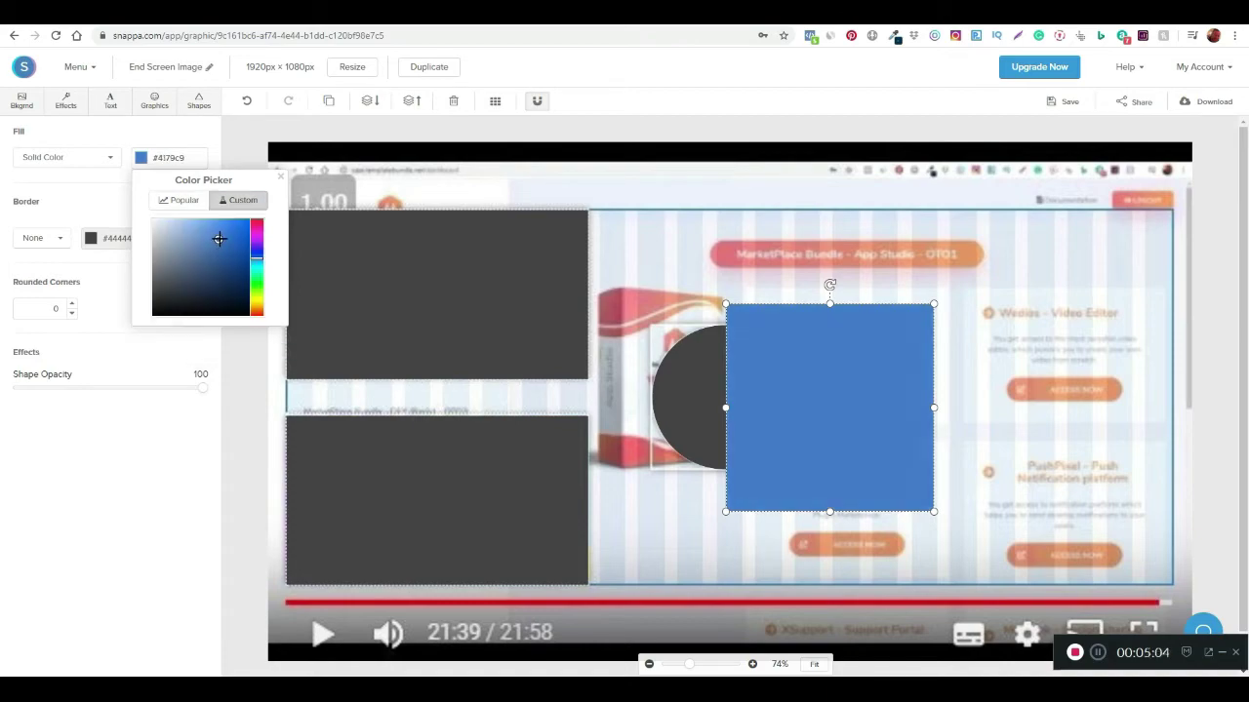
pyautogui.moveTo(219, 239); pyautogui.dragTo(216, 243)
pyautogui.click(281, 179)
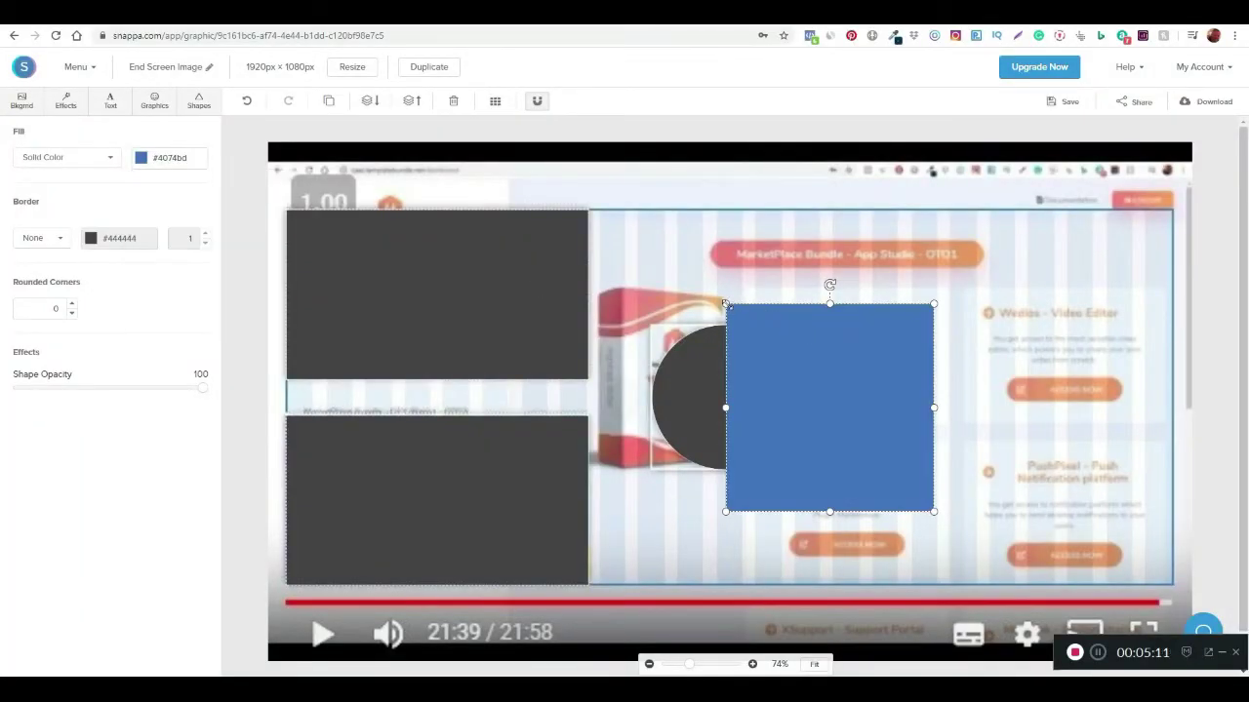
# Step: Enlarge the blue square, tilt it counter-clockwise and shift it over the left part of the graphic
pyautogui.moveTo(725, 304); pyautogui.dragTo(589, 167)
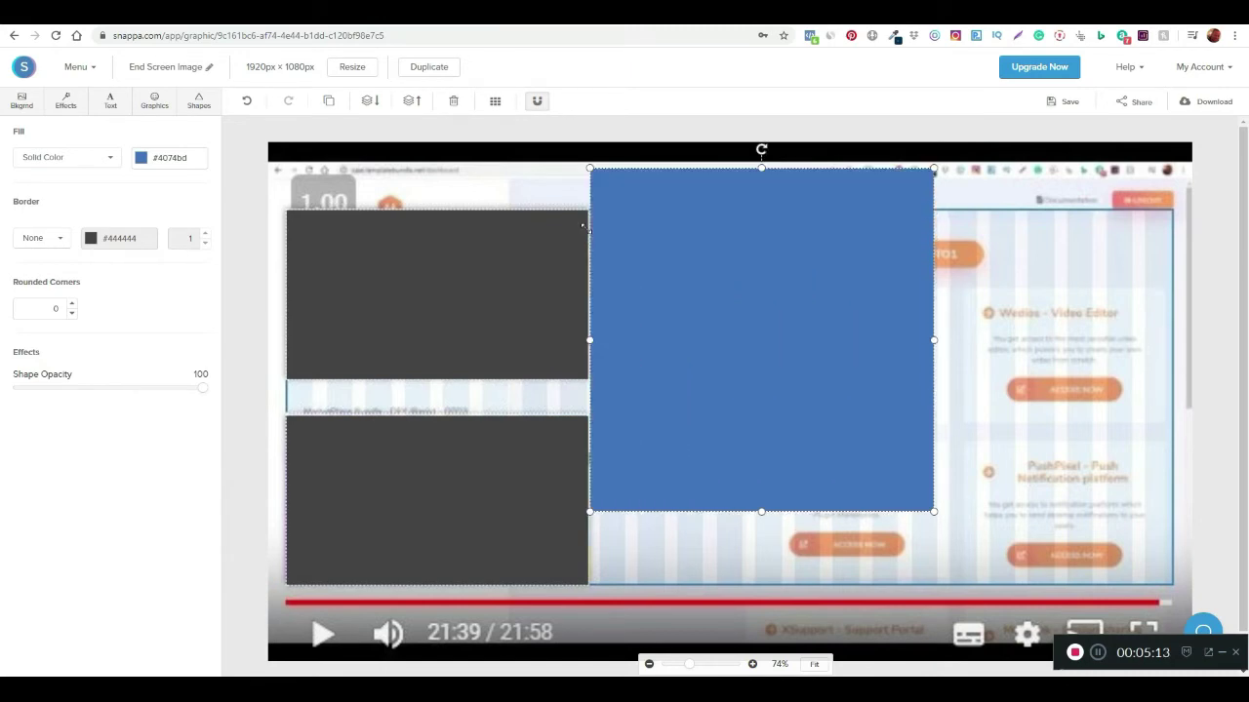
pyautogui.moveTo(928, 507); pyautogui.dragTo(1014, 593)
pyautogui.moveTo(802, 433); pyautogui.dragTo(536, 451)
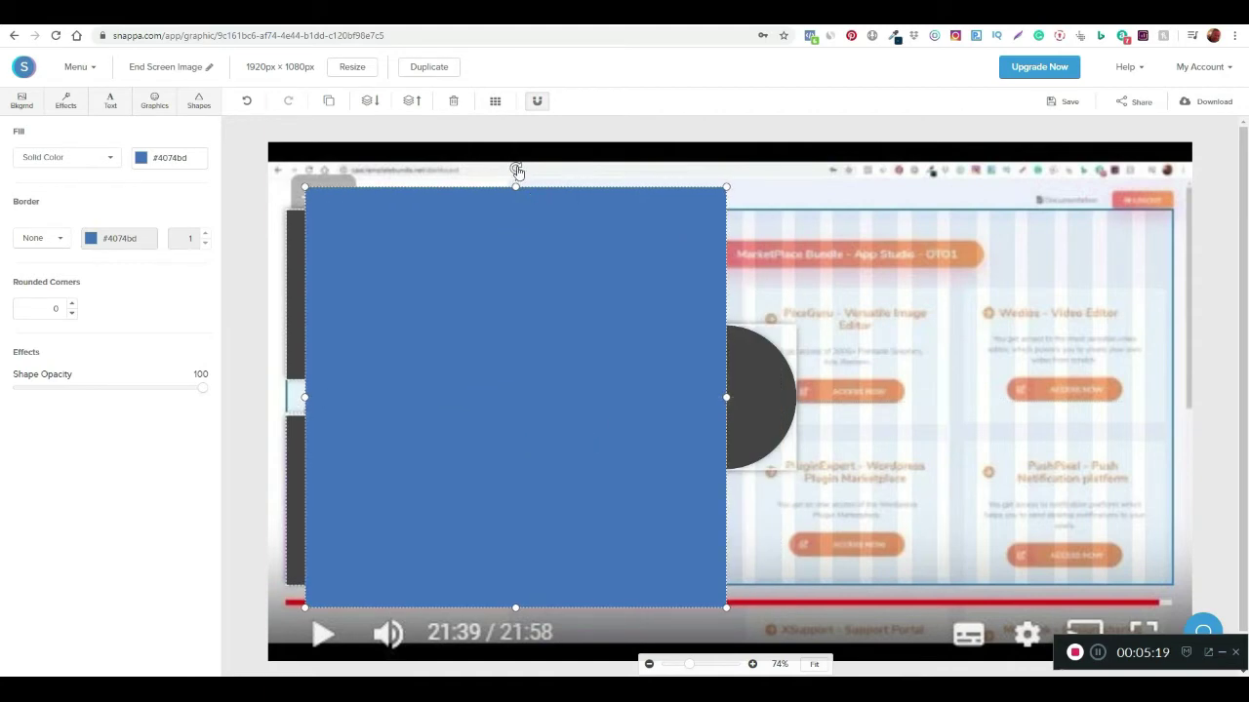
pyautogui.moveTo(516, 170); pyautogui.dragTo(457, 171)
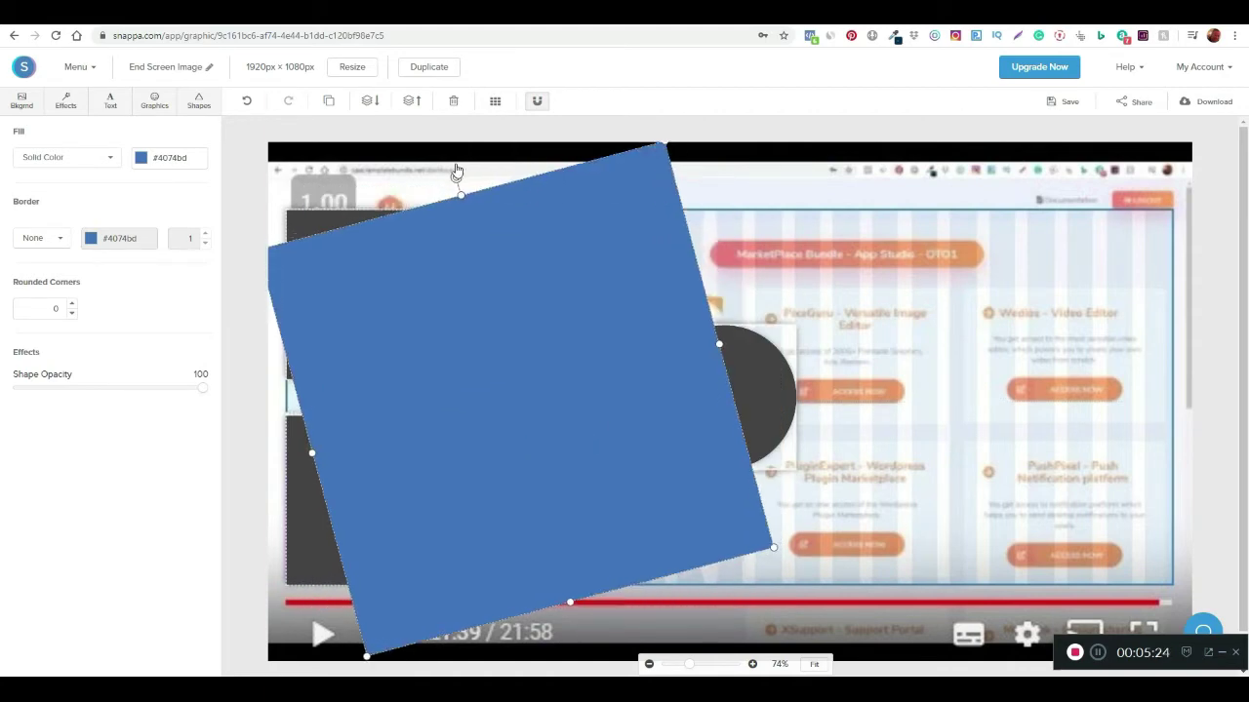
pyautogui.moveTo(558, 322); pyautogui.dragTo(435, 279)
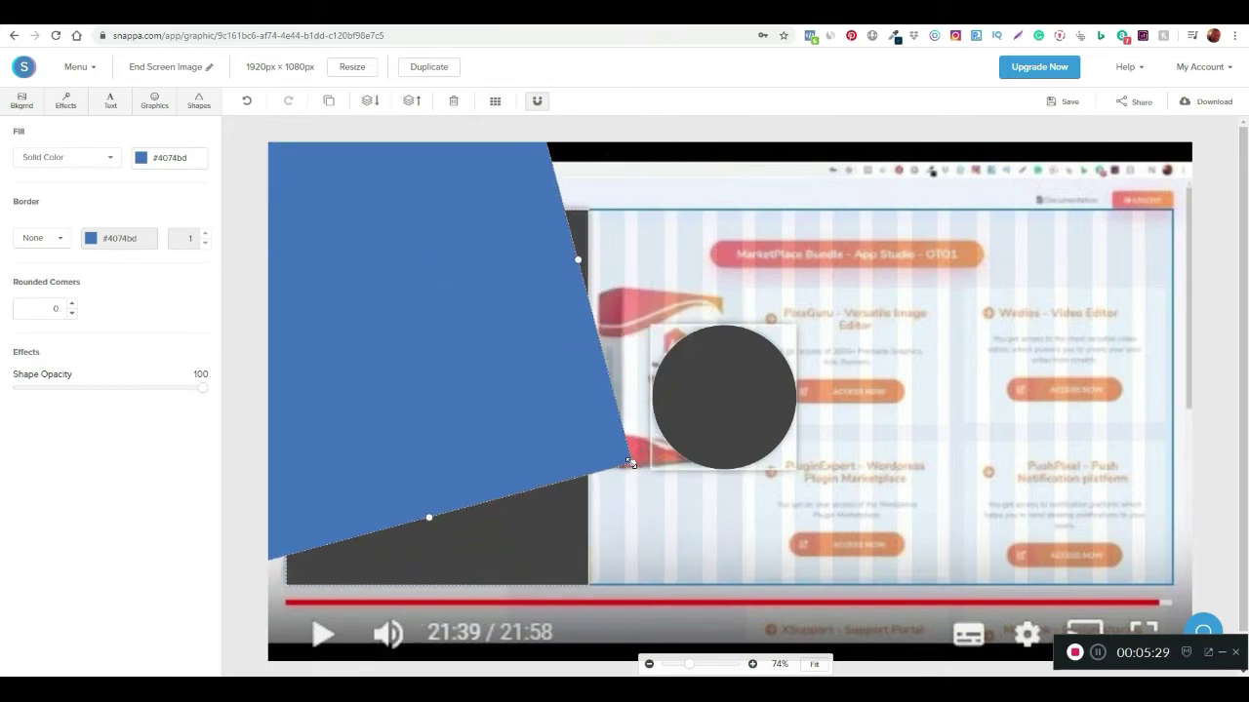
pyautogui.moveTo(630, 463); pyautogui.dragTo(1024, 611)
pyautogui.scroll(-1, 695, 516)
pyautogui.moveTo(914, 494); pyautogui.dragTo(698, 495)
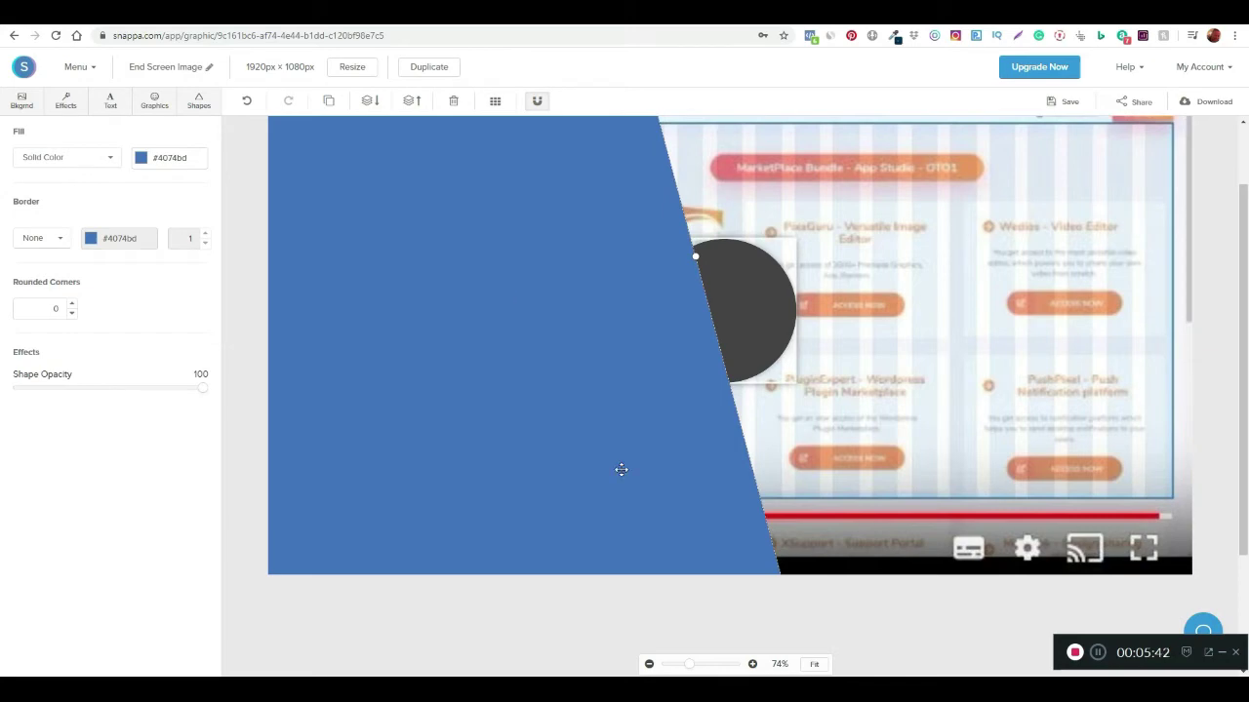
pyautogui.hotkey('ctrl', 'z')
pyautogui.hotkey('ctrl', 'z')
pyautogui.hotkey('ctrl', 'z')
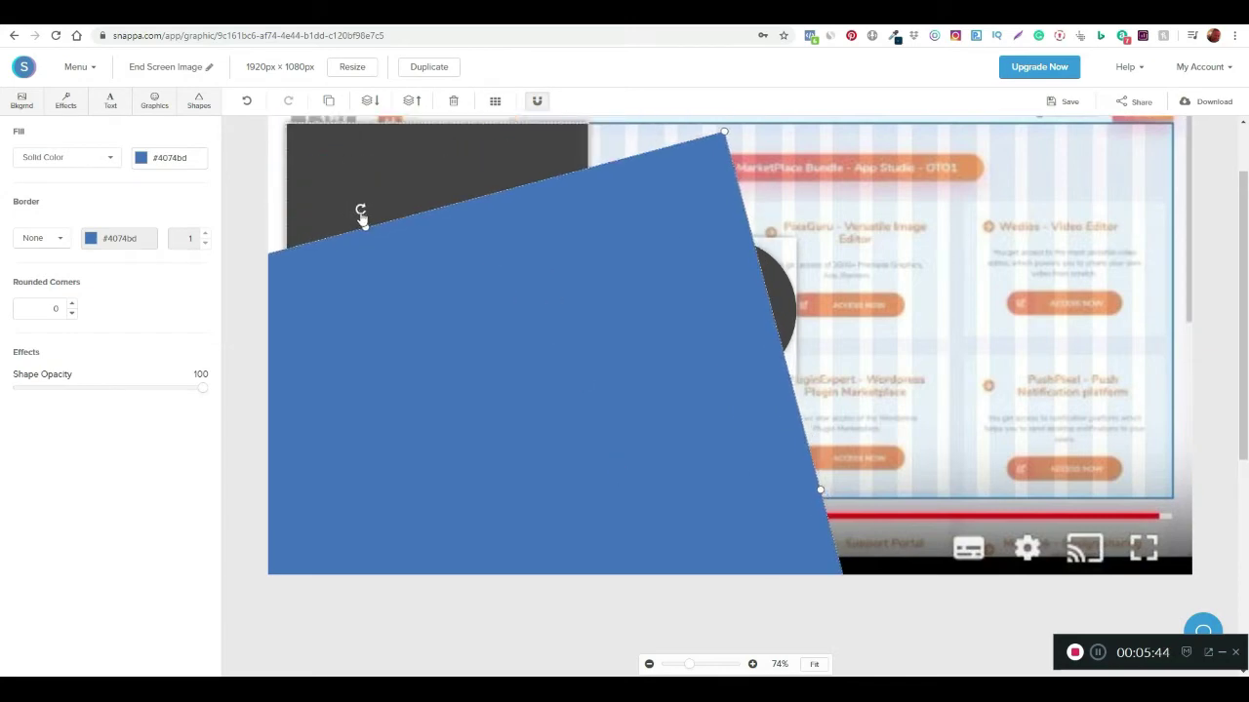
# Step: Tilt the blue square slightly further counter-clockwise and move it up and left to cover the graphic's left half diagonally
pyautogui.moveTo(360, 214); pyautogui.dragTo(334, 217)
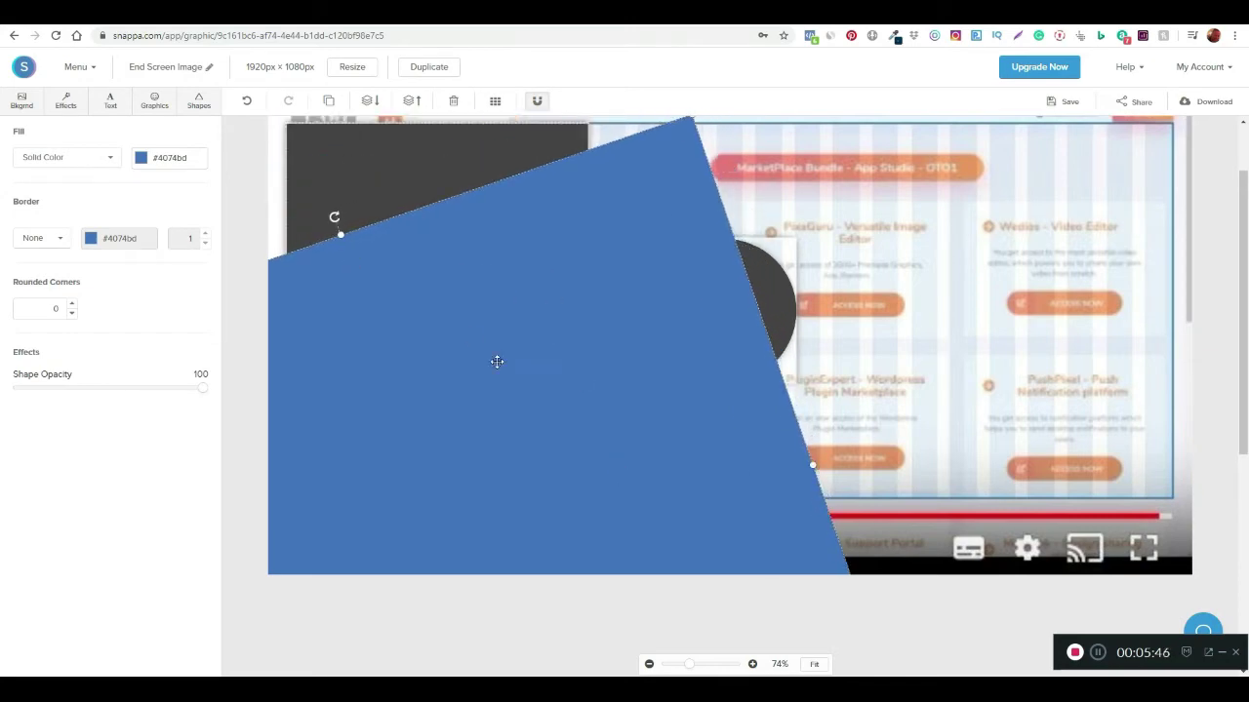
pyautogui.moveTo(497, 362); pyautogui.dragTo(404, 209)
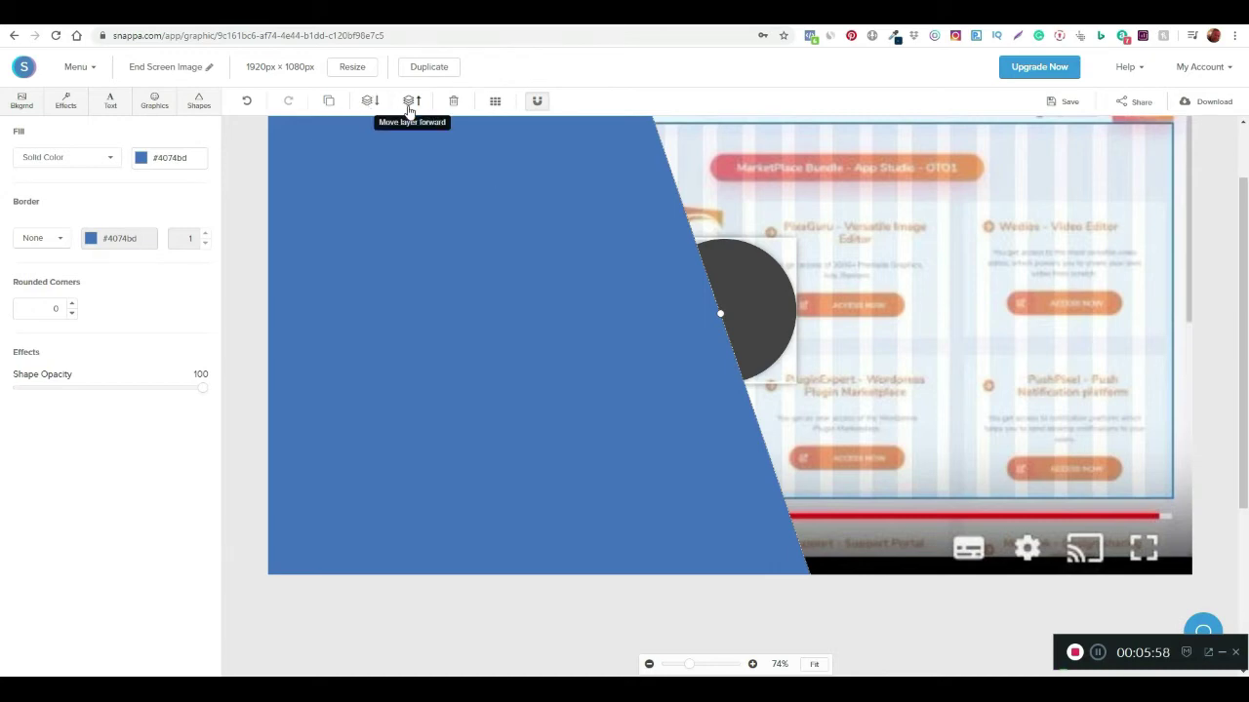
# Step: Send the blue square behind the two rectangles and the circle, and set its shape opacity to 56
pyautogui.click(369, 102)
pyautogui.click(368, 102)
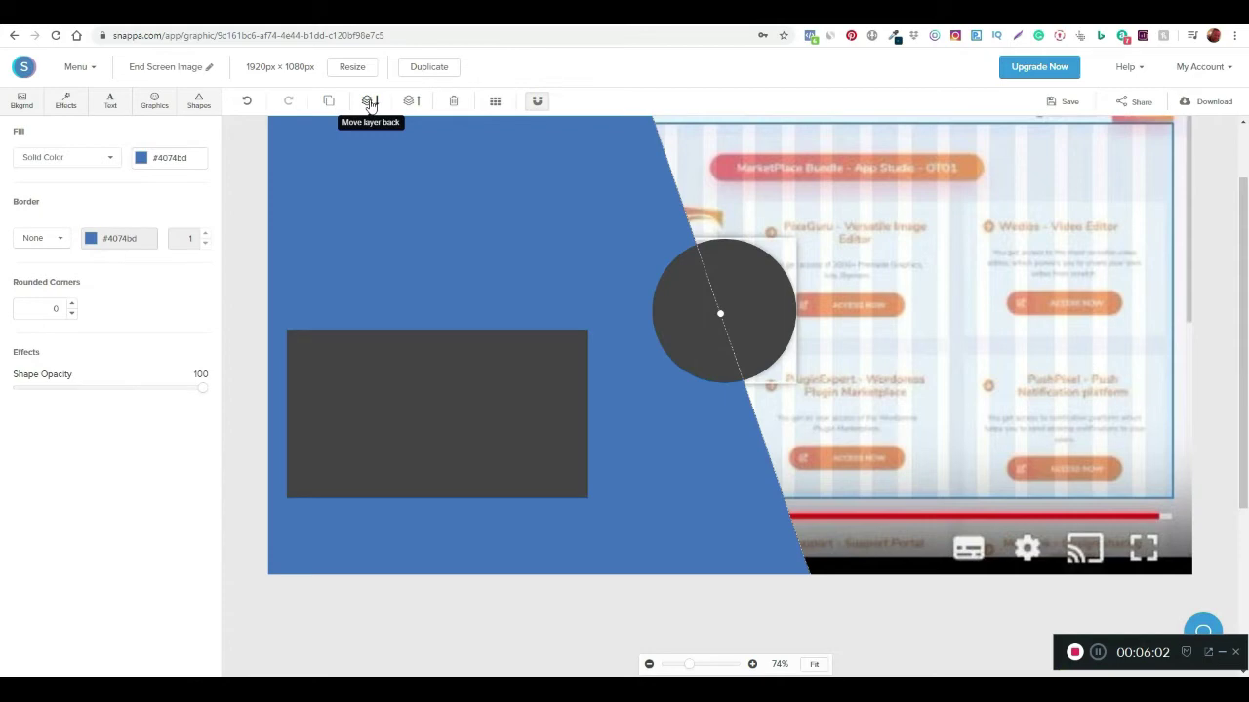
pyautogui.click(369, 103)
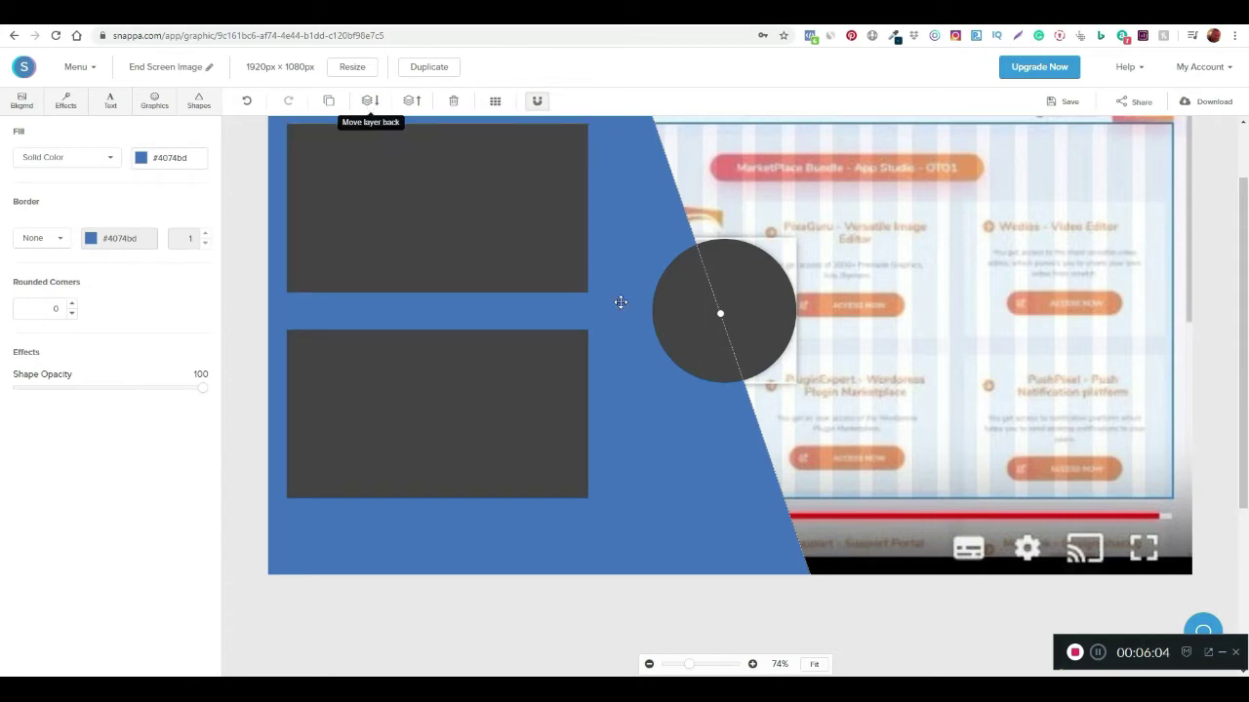
pyautogui.scroll(2, 618, 312)
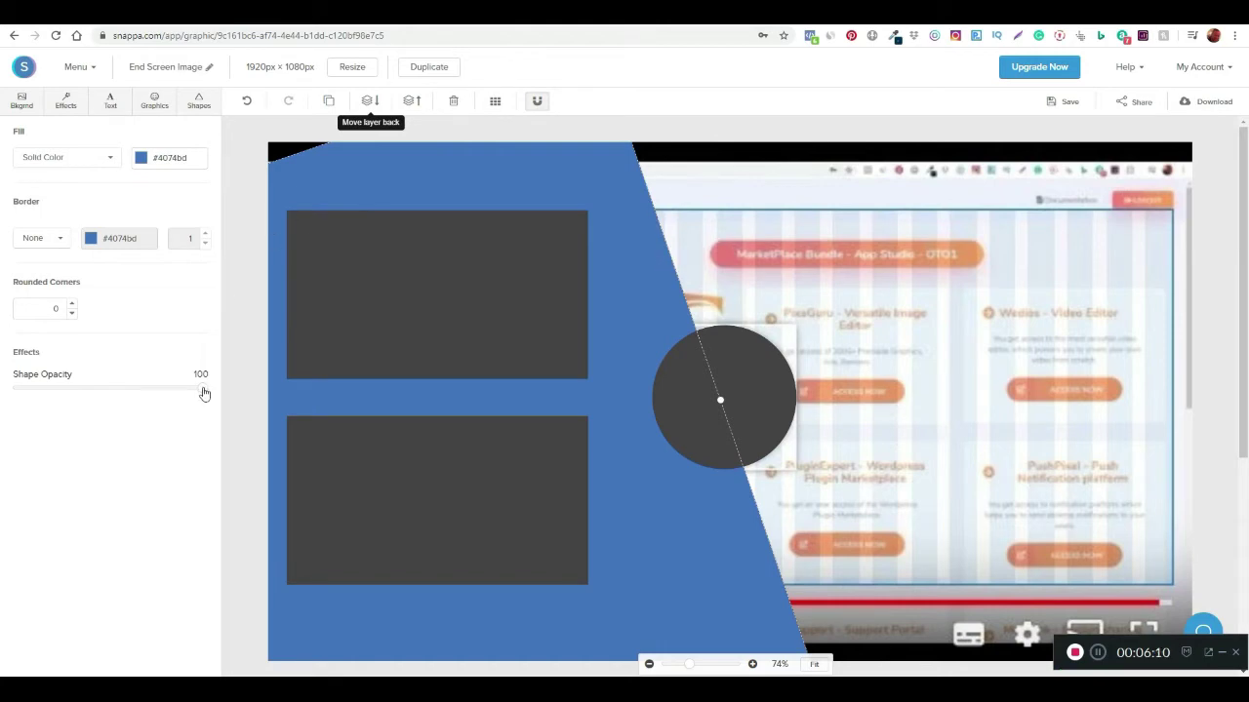
pyautogui.moveTo(204, 393); pyautogui.dragTo(122, 390)
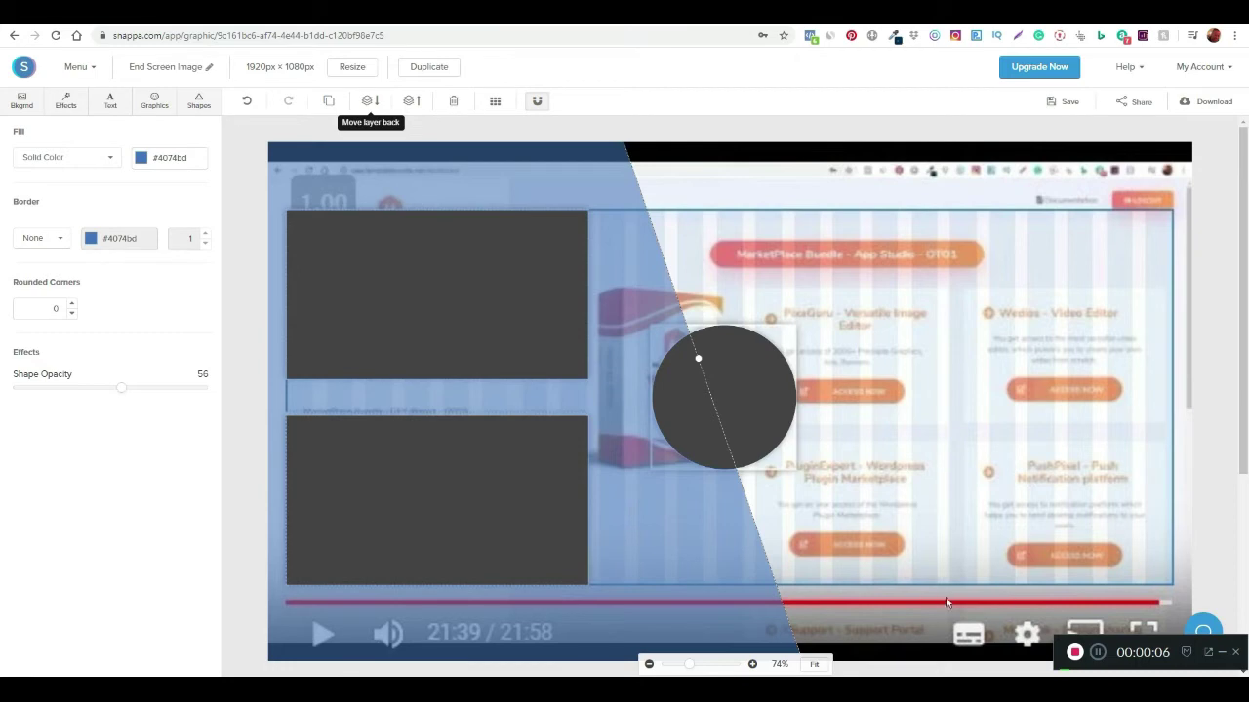
# Step: Add another solid square at the graphic's bottom centre, flatten it into a bar and tilt it clockwise
pyautogui.click(197, 103)
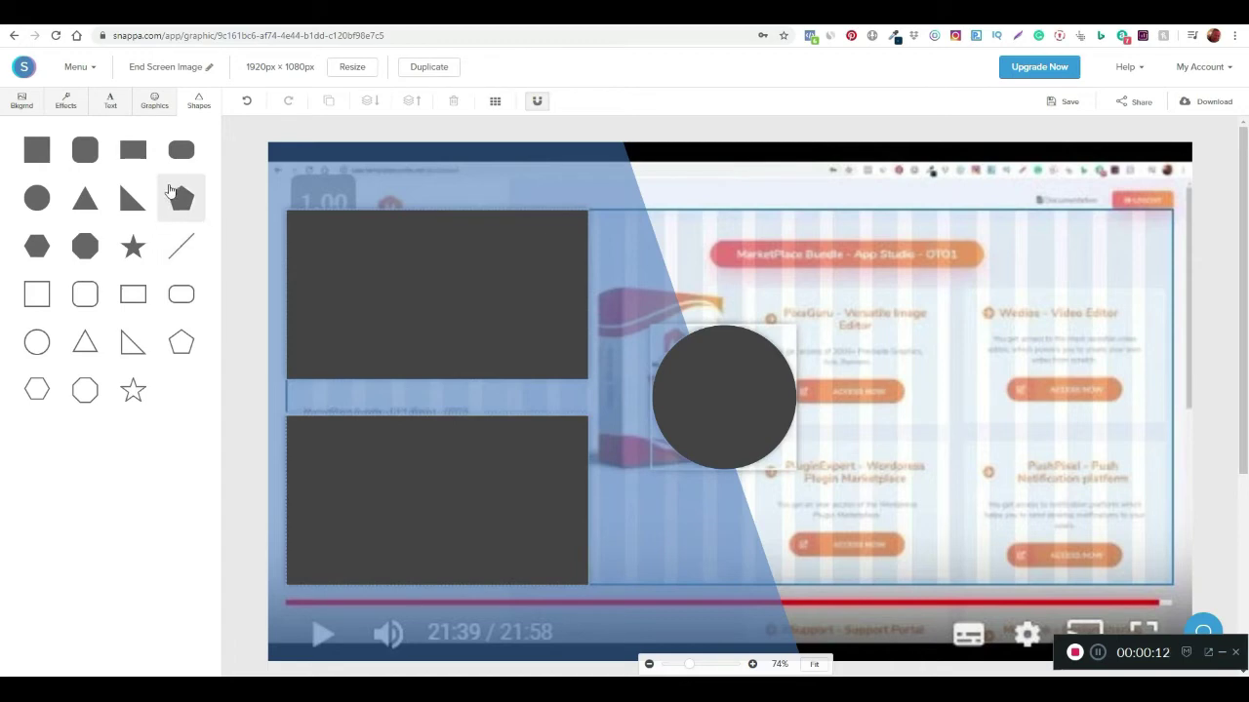
pyautogui.click(38, 151)
pyautogui.moveTo(761, 432); pyautogui.dragTo(821, 547)
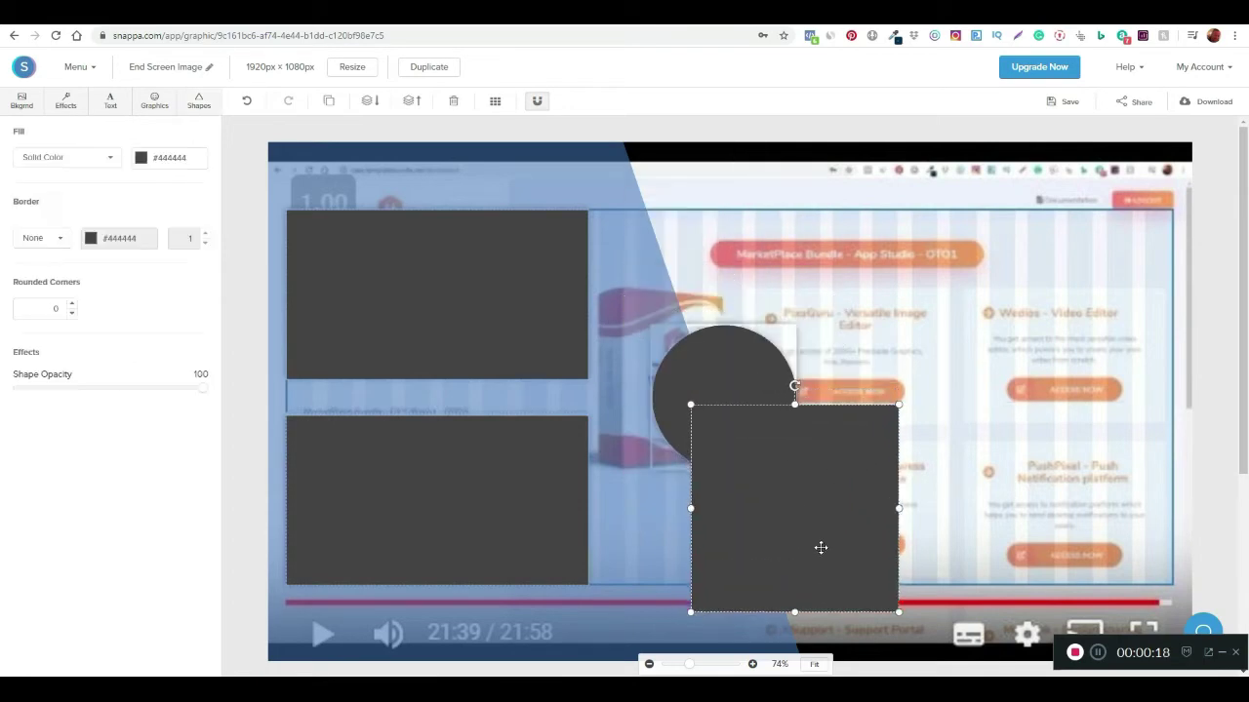
pyautogui.scroll(-2, 821, 548)
pyautogui.moveTo(803, 245); pyautogui.dragTo(801, 375)
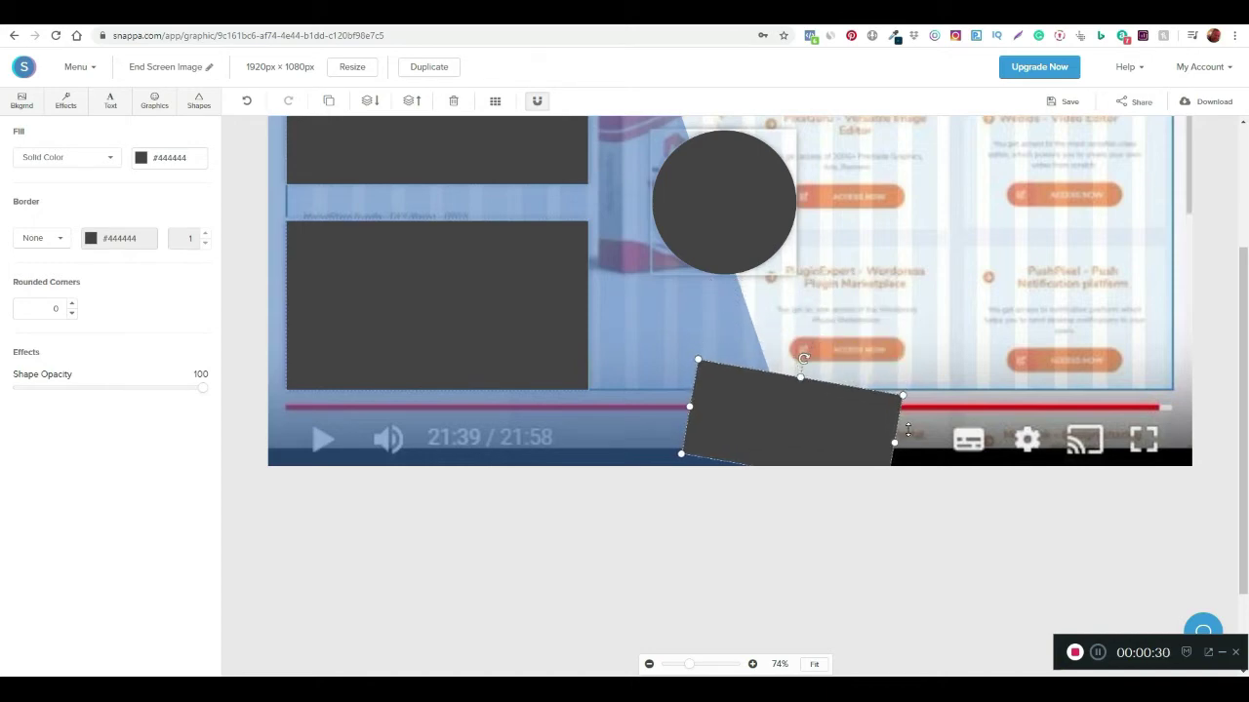
# Step: Lengthen the tilted bar past the graphic's right edge, reduce its tilt and position it across the bottom right corner
pyautogui.moveTo(899, 441); pyautogui.dragTo(799, 437)
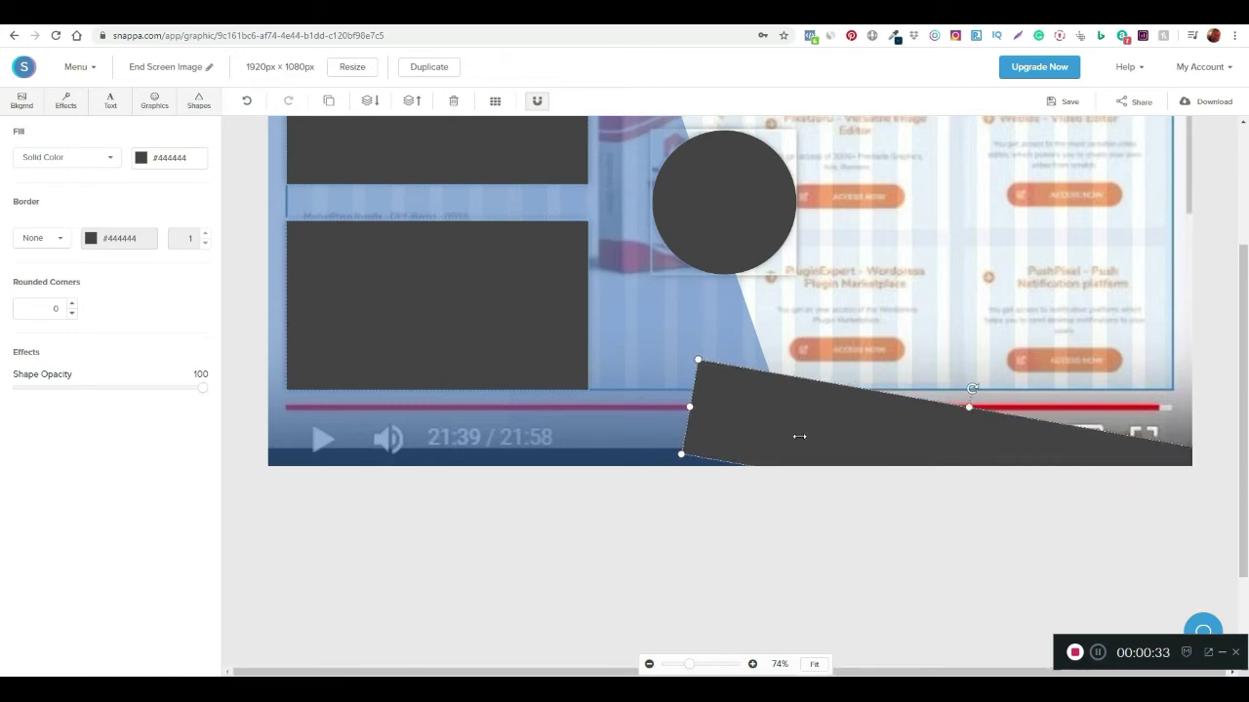
pyautogui.moveTo(972, 388); pyautogui.dragTo(945, 413)
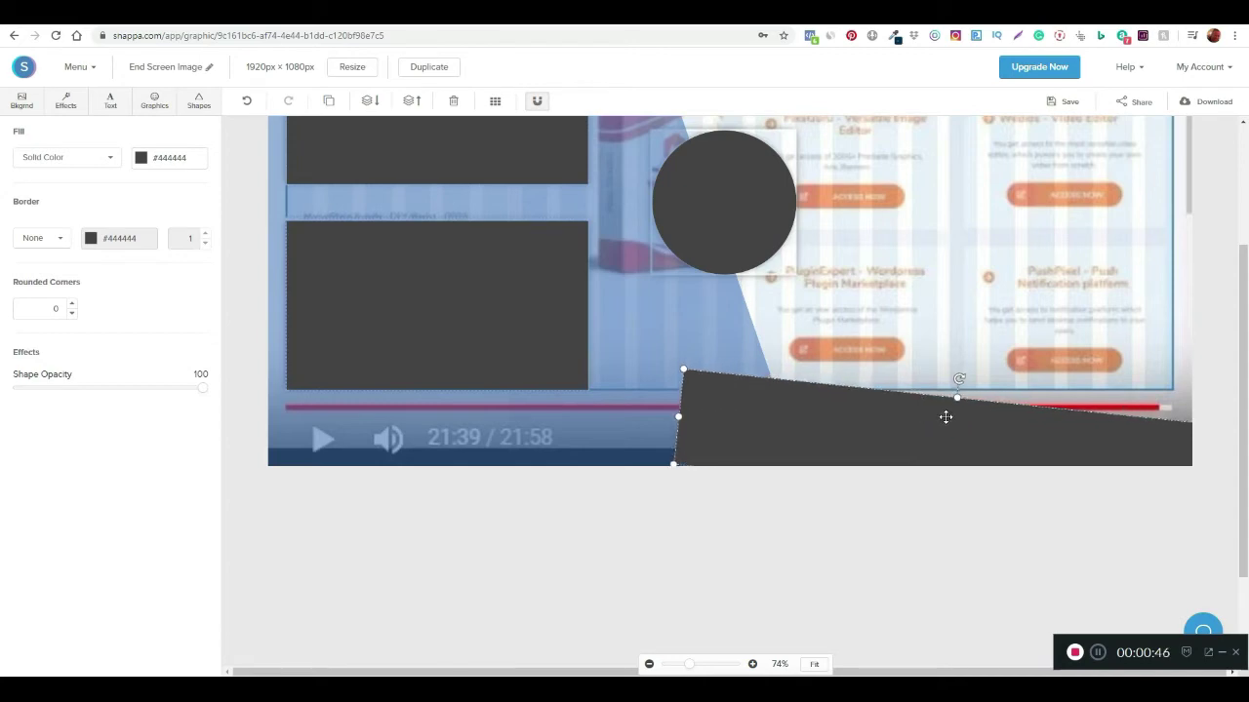
pyautogui.click(675, 473)
pyautogui.click(715, 448)
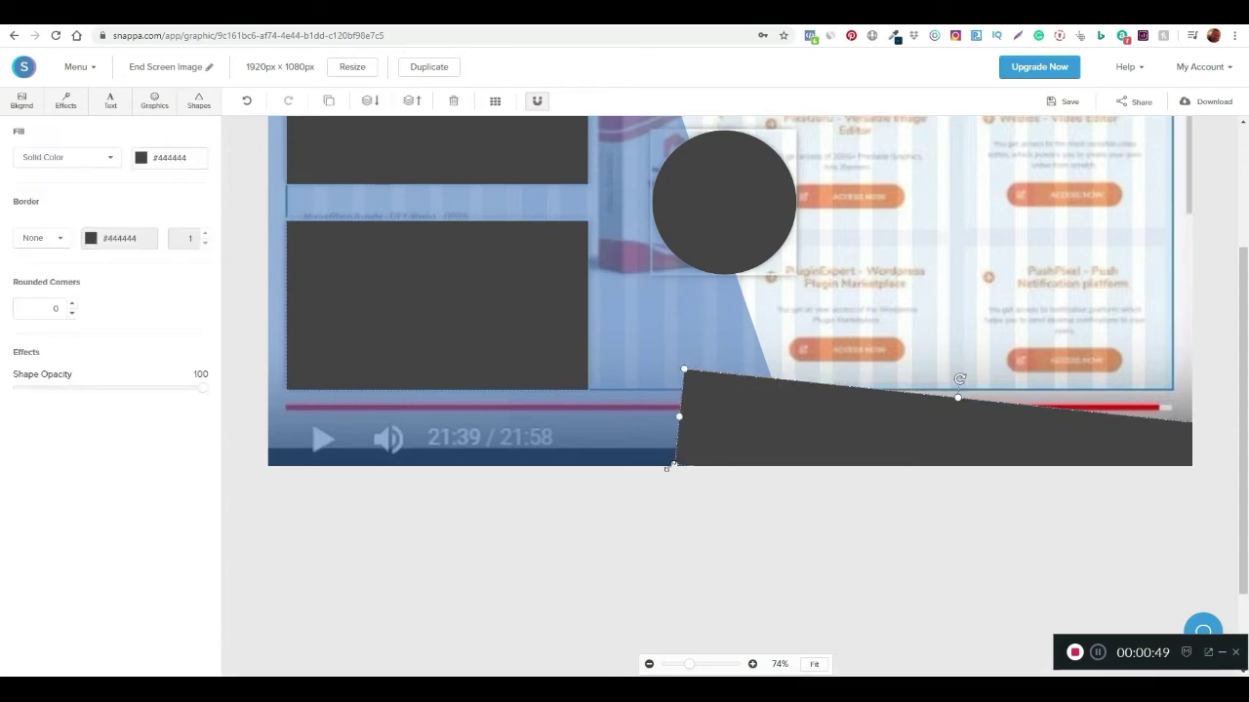
pyautogui.moveTo(668, 469); pyautogui.dragTo(545, 513)
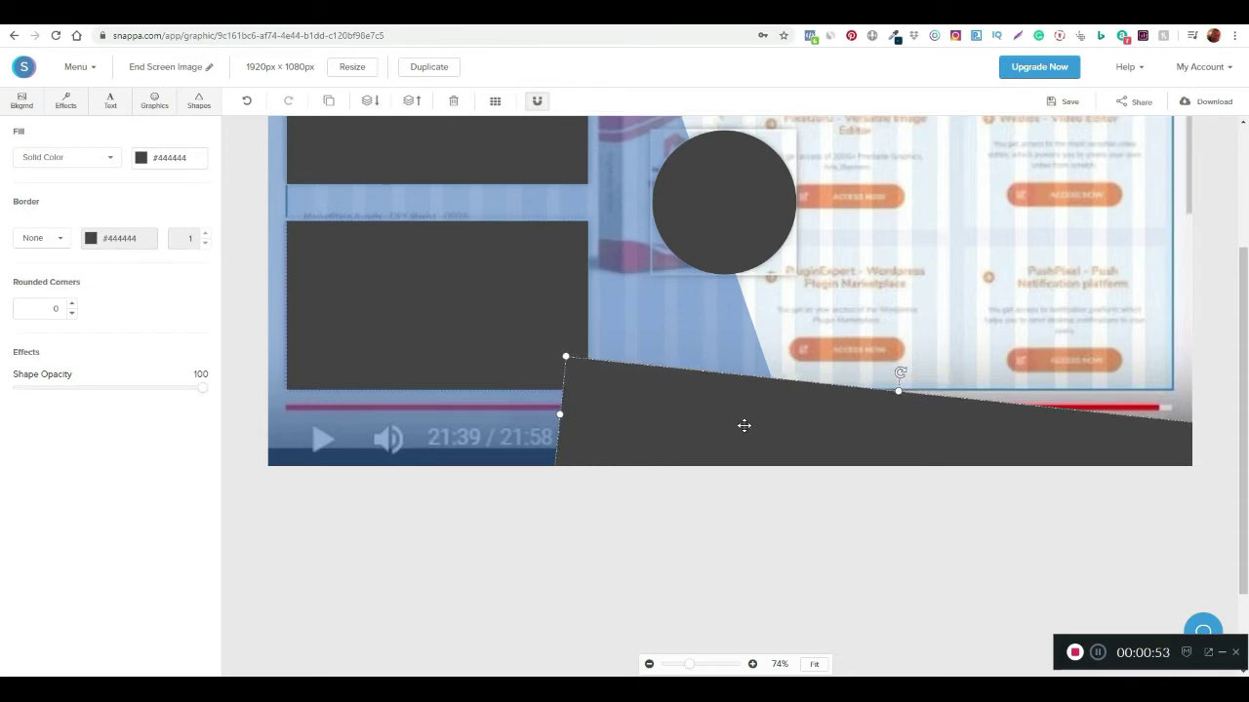
pyautogui.moveTo(745, 424); pyautogui.dragTo(786, 420)
# Step: Fill the tilted bottom bar with slate blue #395570 and send it behind the blue square
pyautogui.scroll(3, 764, 446)
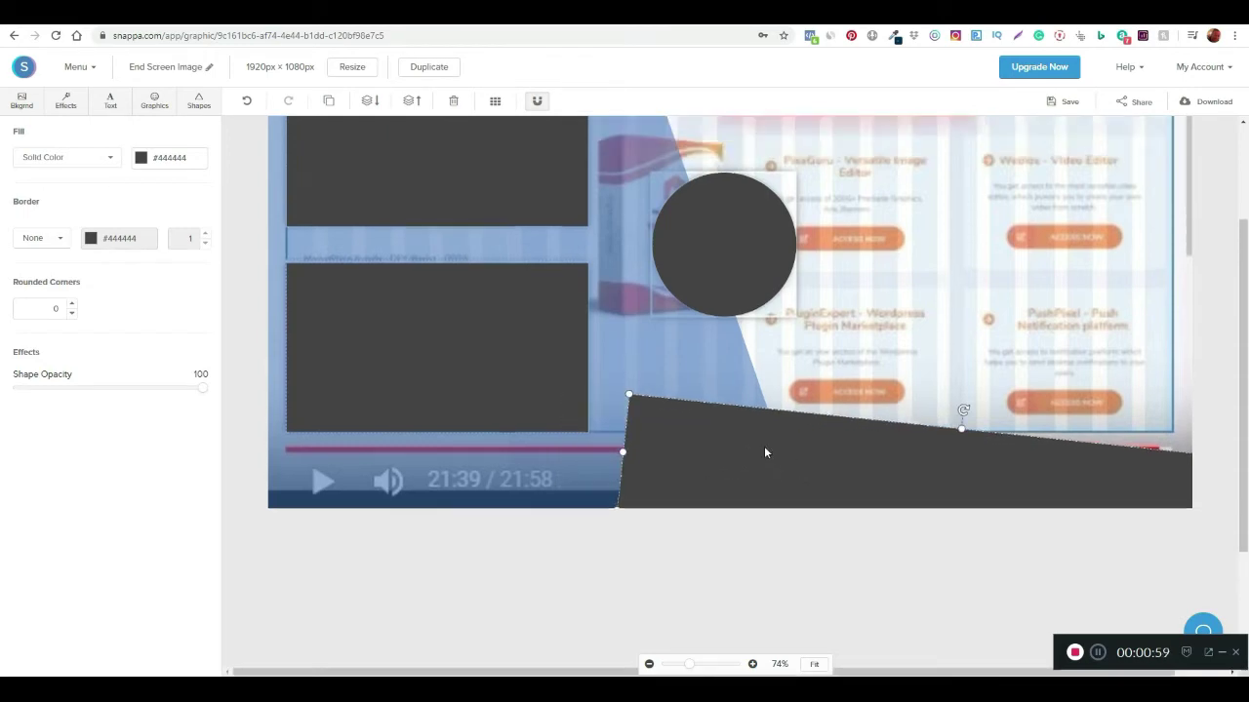
pyautogui.scroll(-2, 704, 505)
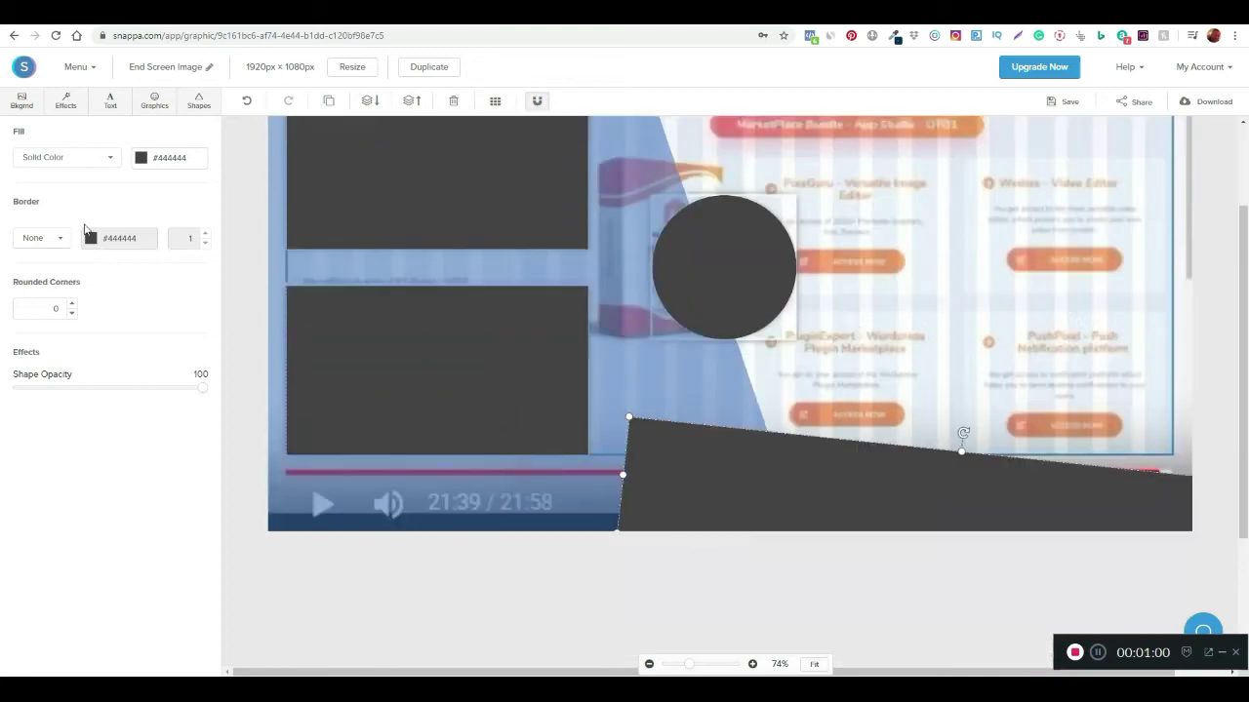
pyautogui.click(139, 162)
pyautogui.moveTo(154, 282); pyautogui.dragTo(200, 273)
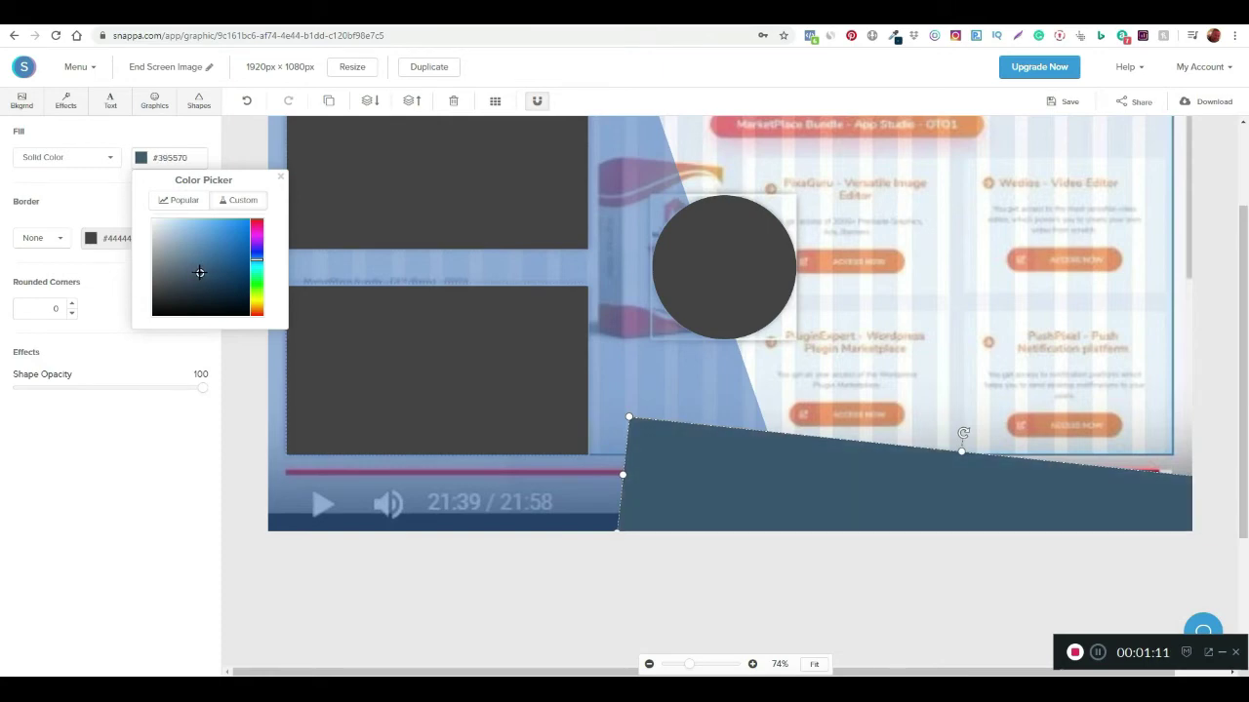
pyautogui.click(213, 139)
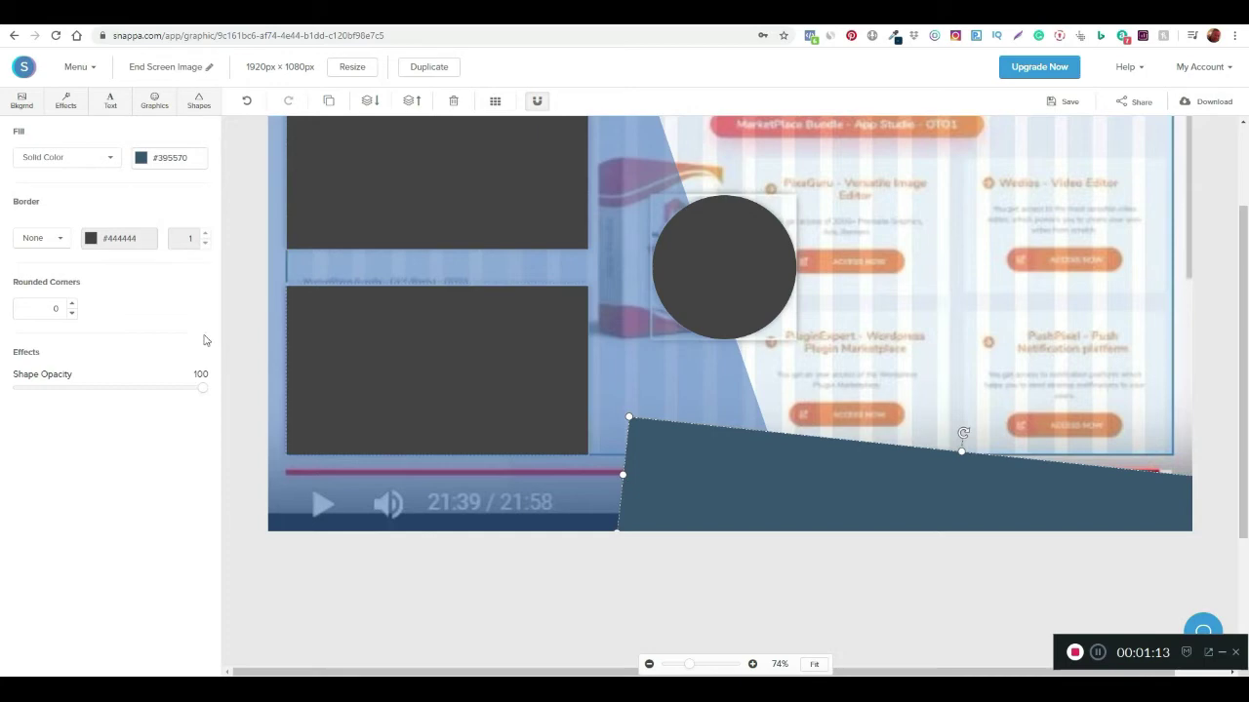
pyautogui.click(369, 101)
# Step: Try the blue square at a shape opacity of 100, and return it to a semi-transparent setting
pyautogui.click(708, 508)
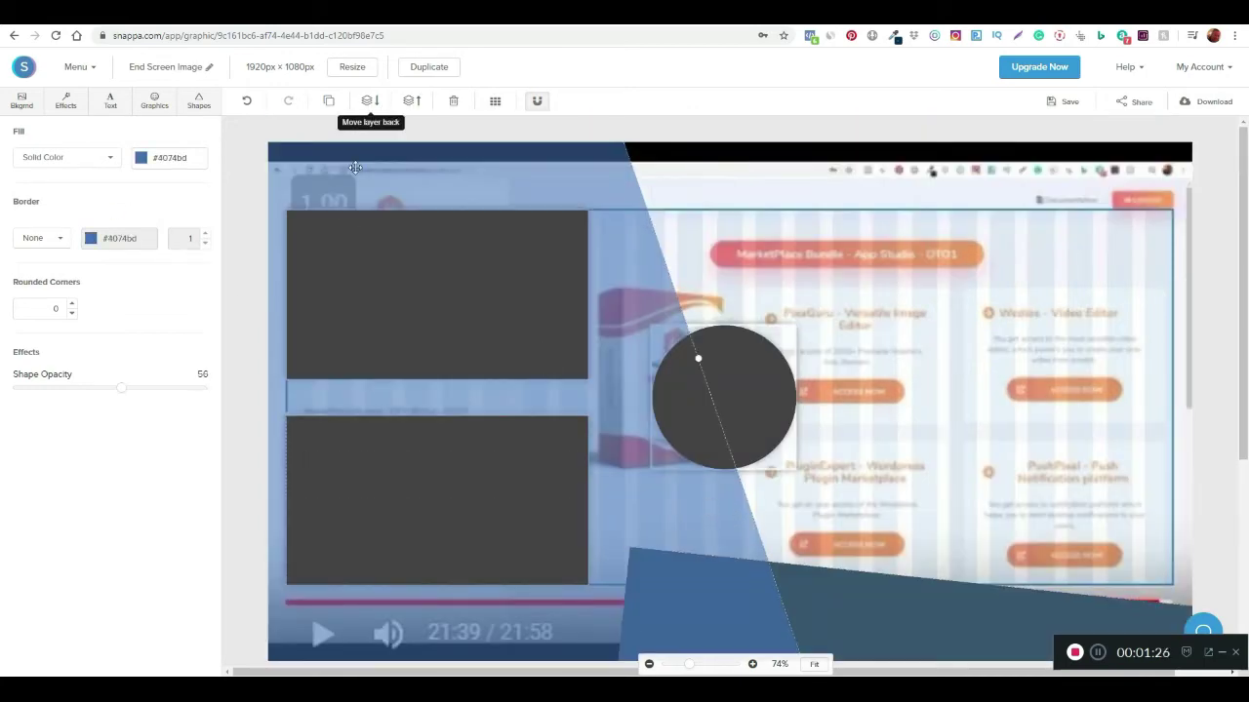
pyautogui.moveTo(122, 389); pyautogui.dragTo(243, 392)
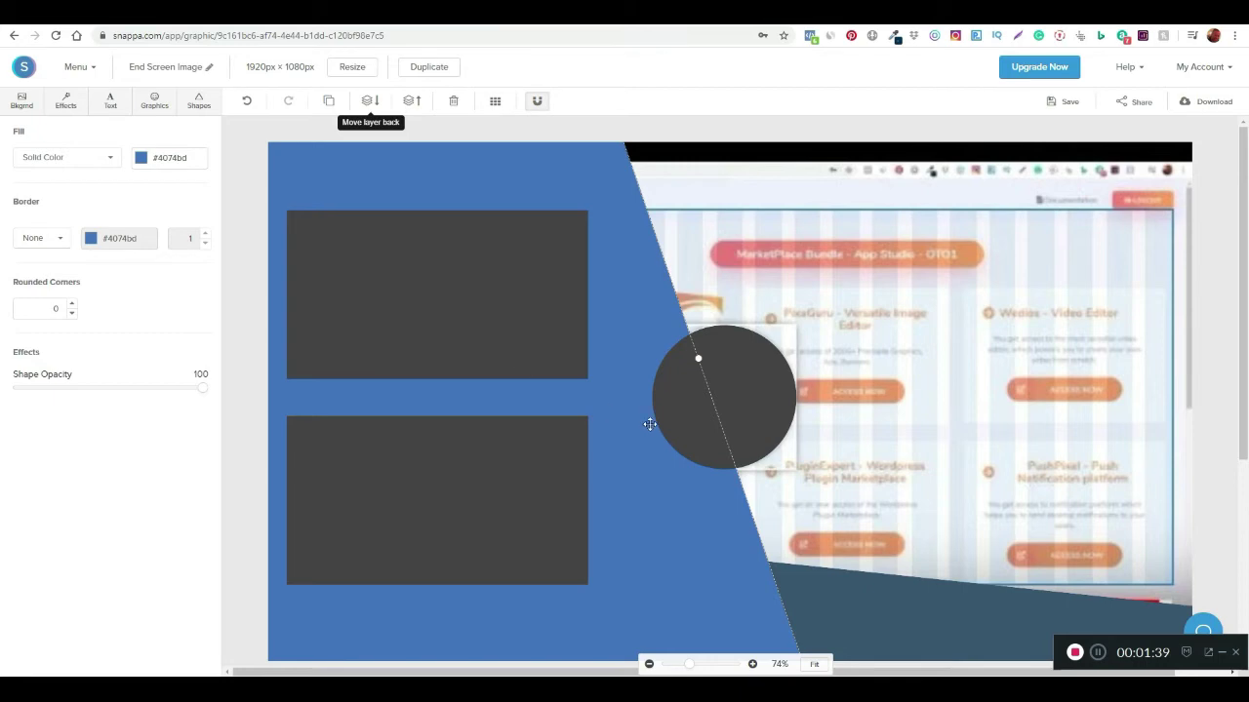
pyautogui.moveTo(201, 389); pyautogui.dragTo(141, 392)
pyautogui.click(839, 376)
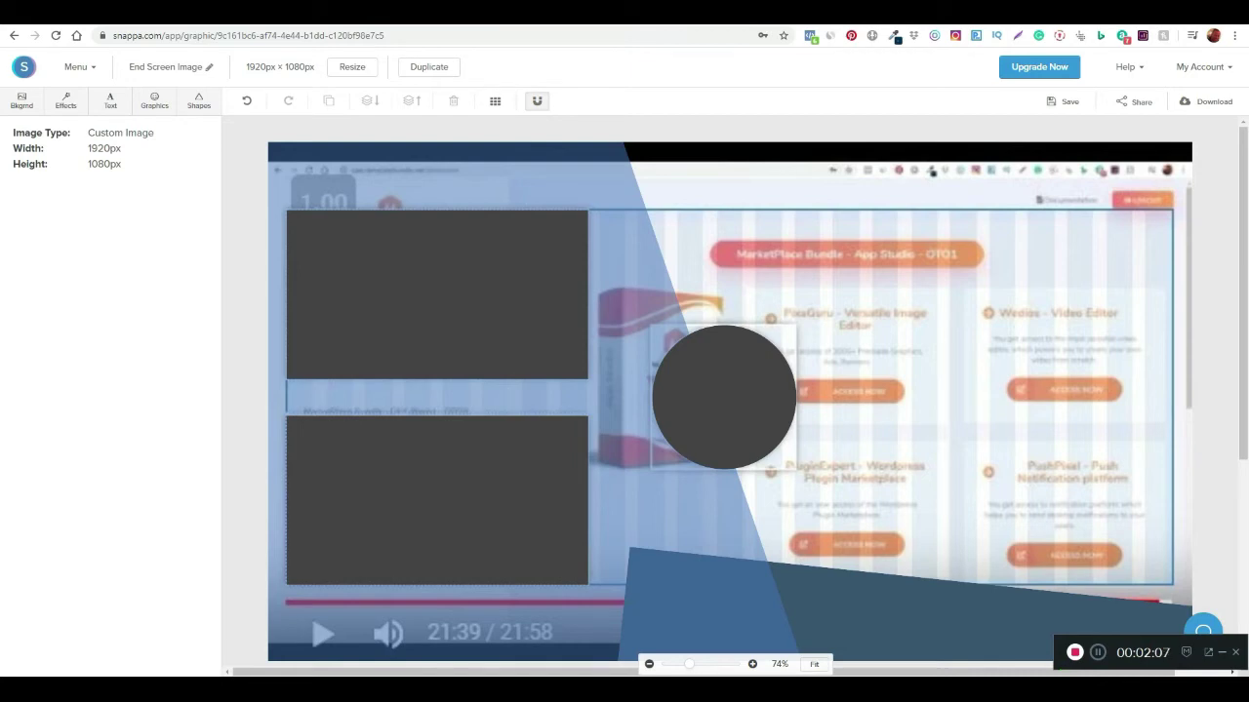
# Step: Duplicate the dark circle, keeping one to the right as a spare, and turn the one in place into a slightly larger white circle
pyautogui.click(713, 387)
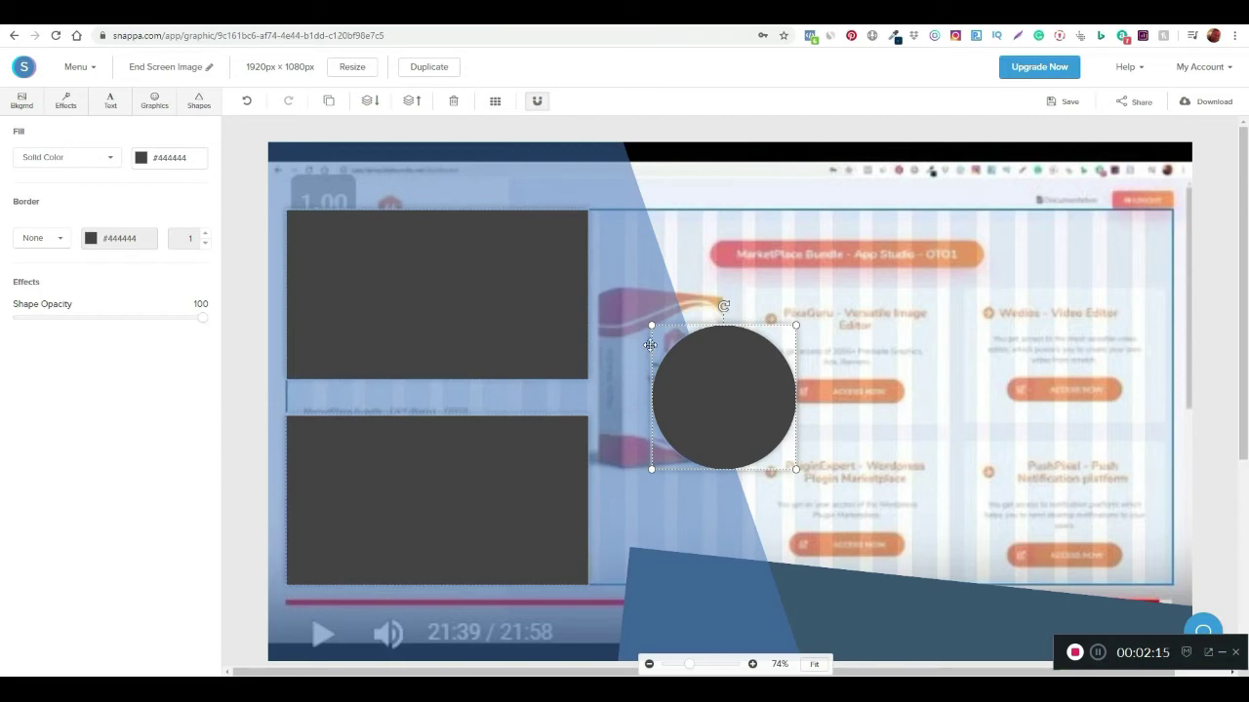
pyautogui.moveTo(694, 371); pyautogui.dragTo(695, 371)
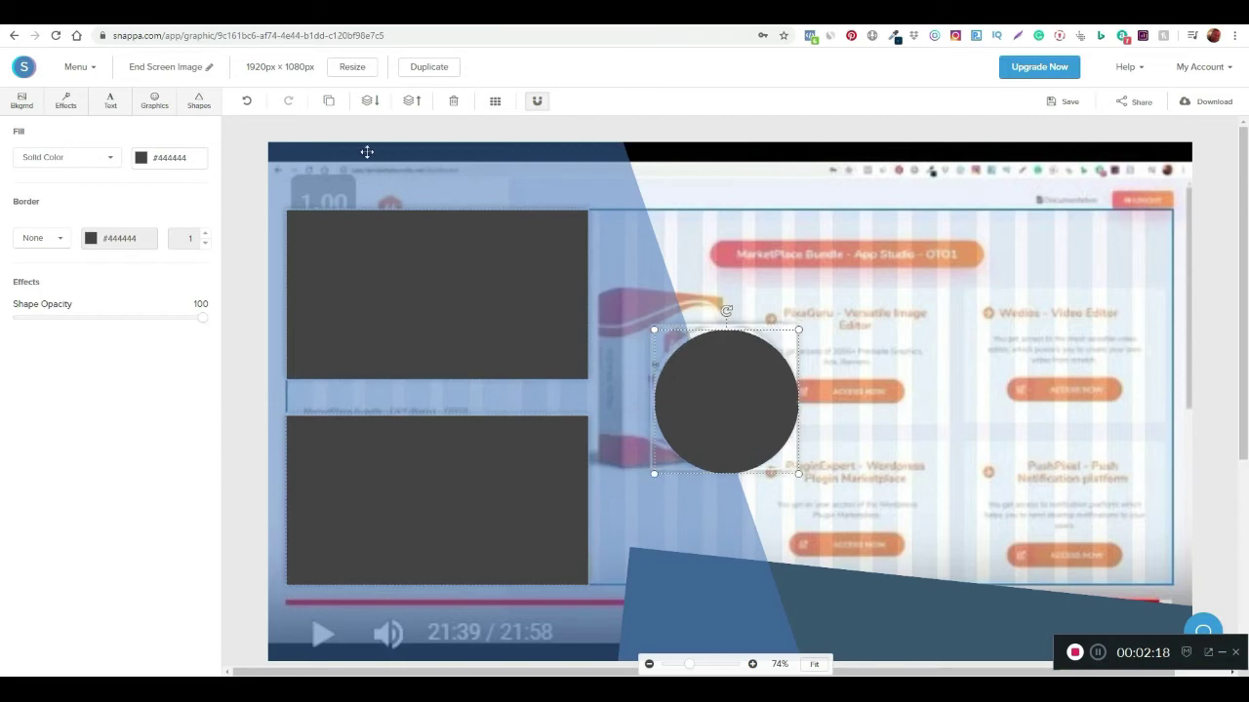
pyautogui.hotkey('ctrl', 'z')
pyautogui.click(330, 101)
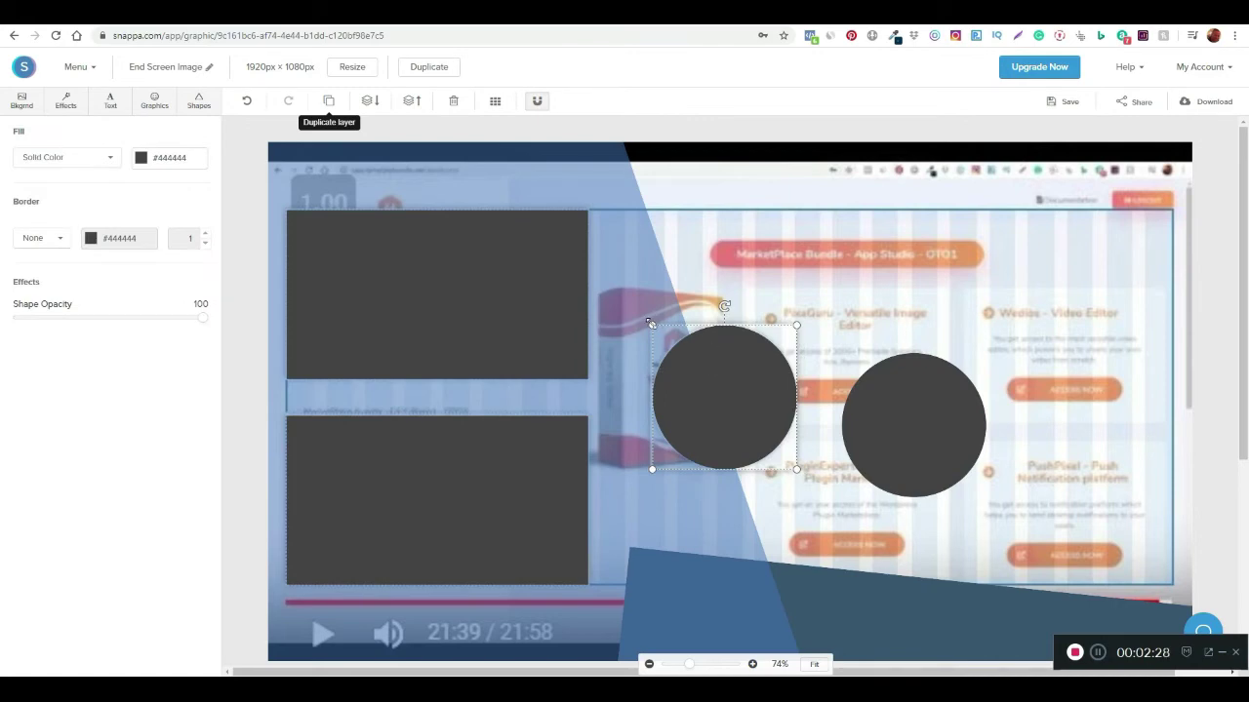
pyautogui.moveTo(796, 470); pyautogui.dragTo(802, 475)
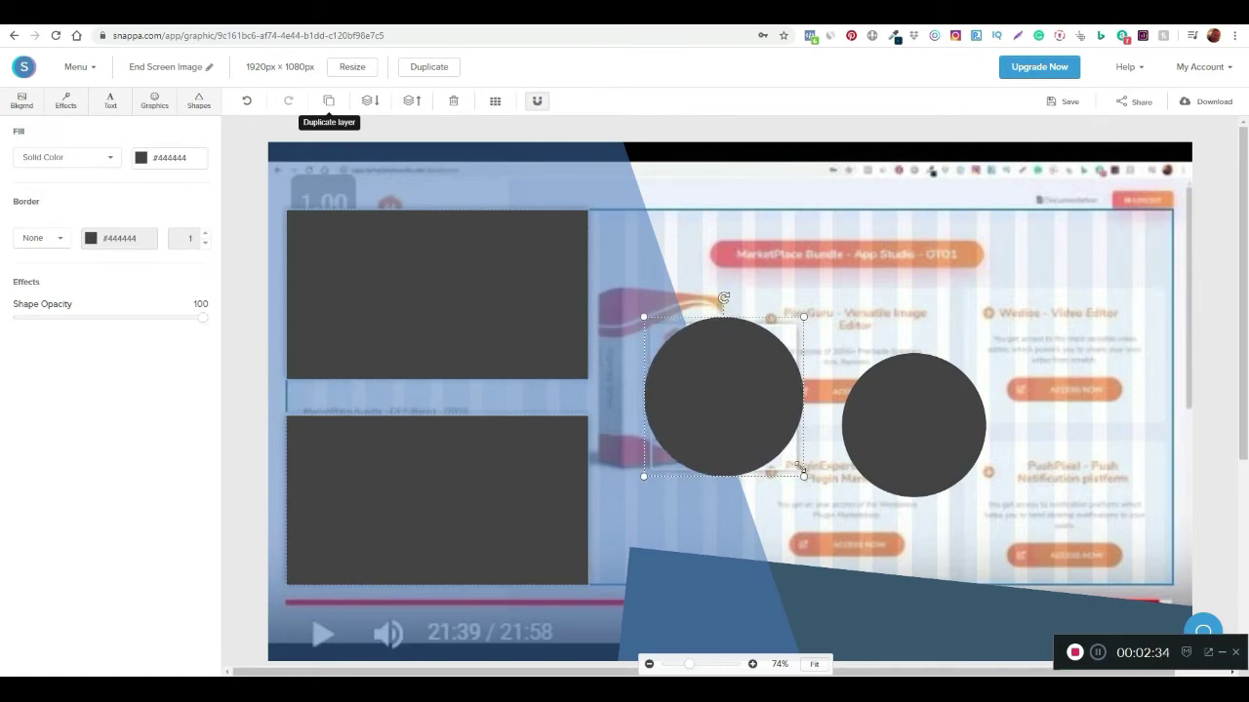
pyautogui.click(142, 157)
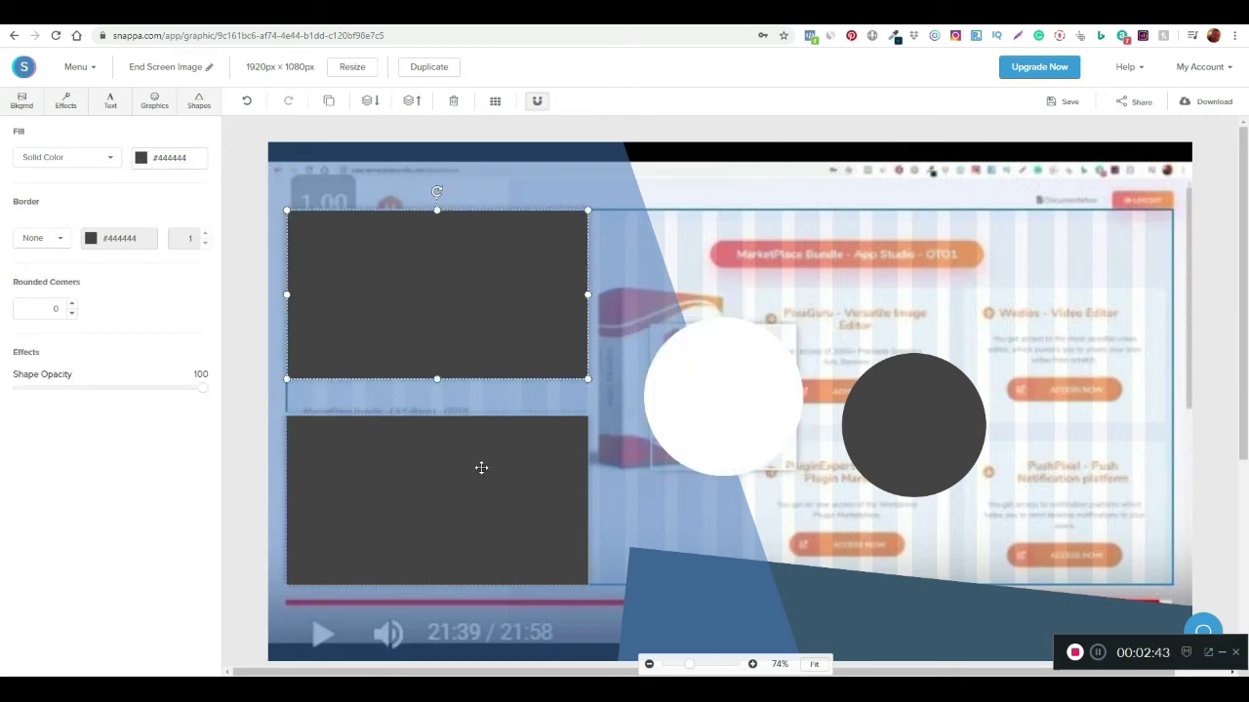
# Step: Delete the lower dark rectangle, duplicate the upper one and set the copy aside below it
pyautogui.click(481, 468)
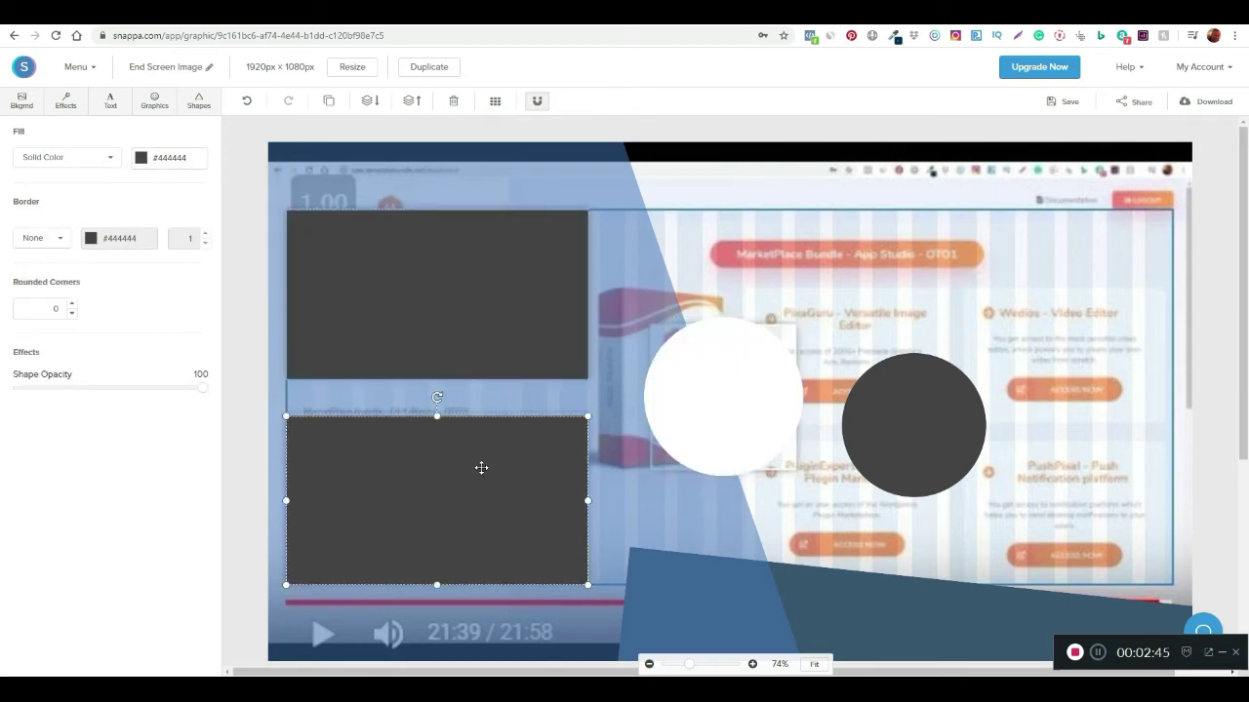
pyautogui.press('Delete')
pyautogui.click(491, 328)
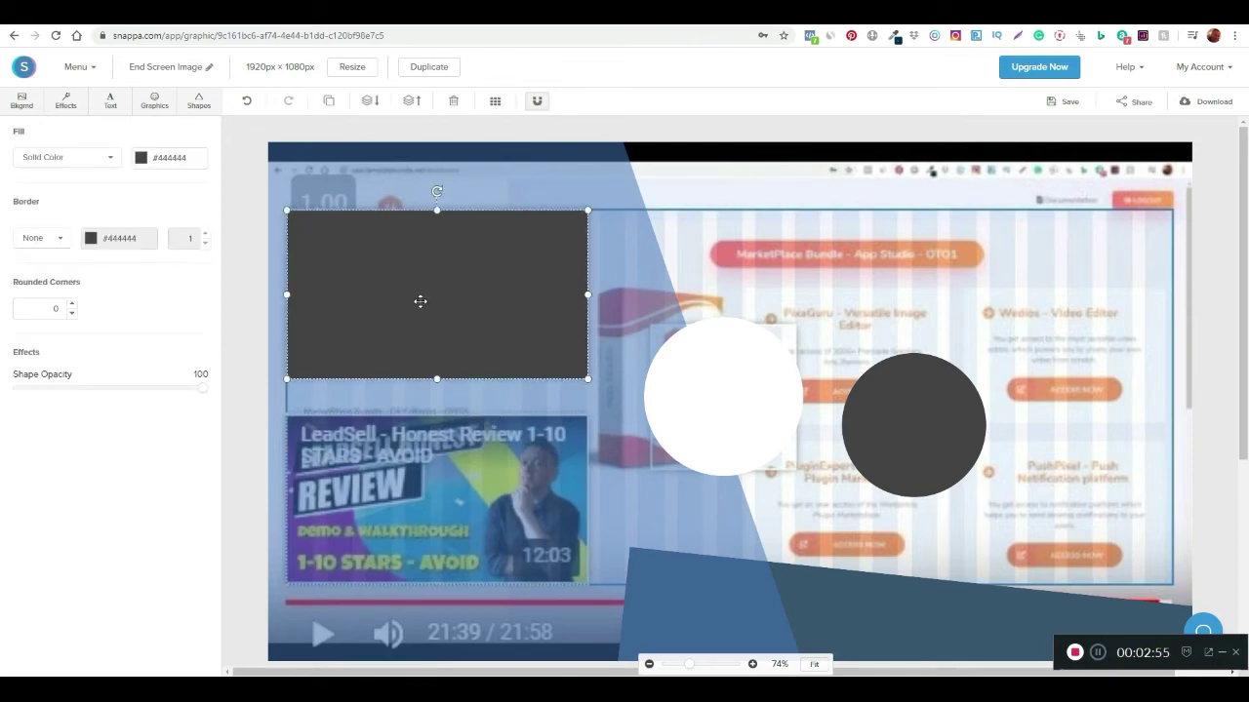
pyautogui.click(329, 100)
pyautogui.click(372, 305)
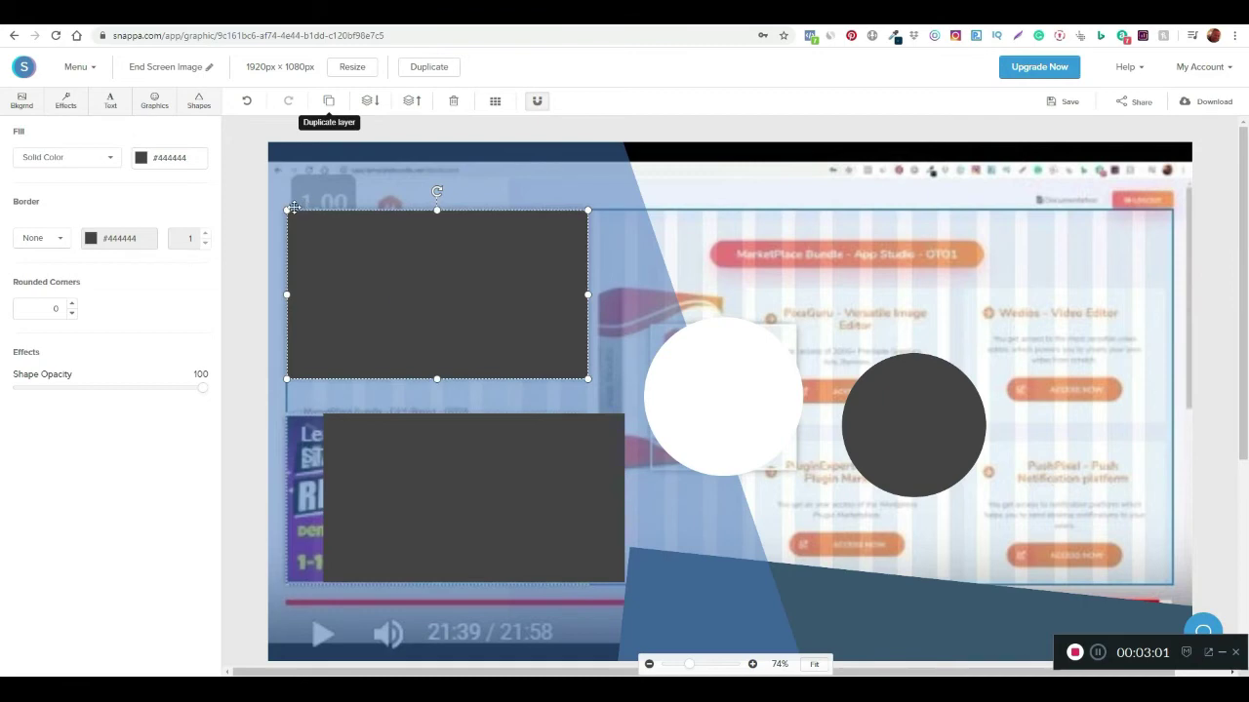
# Step: Enlarge the upper rectangle slightly on all sides, fill it with white #ffffff and set the spare dark rectangle aside over the graphic's right half
pyautogui.moveTo(286, 209); pyautogui.dragTo(282, 207)
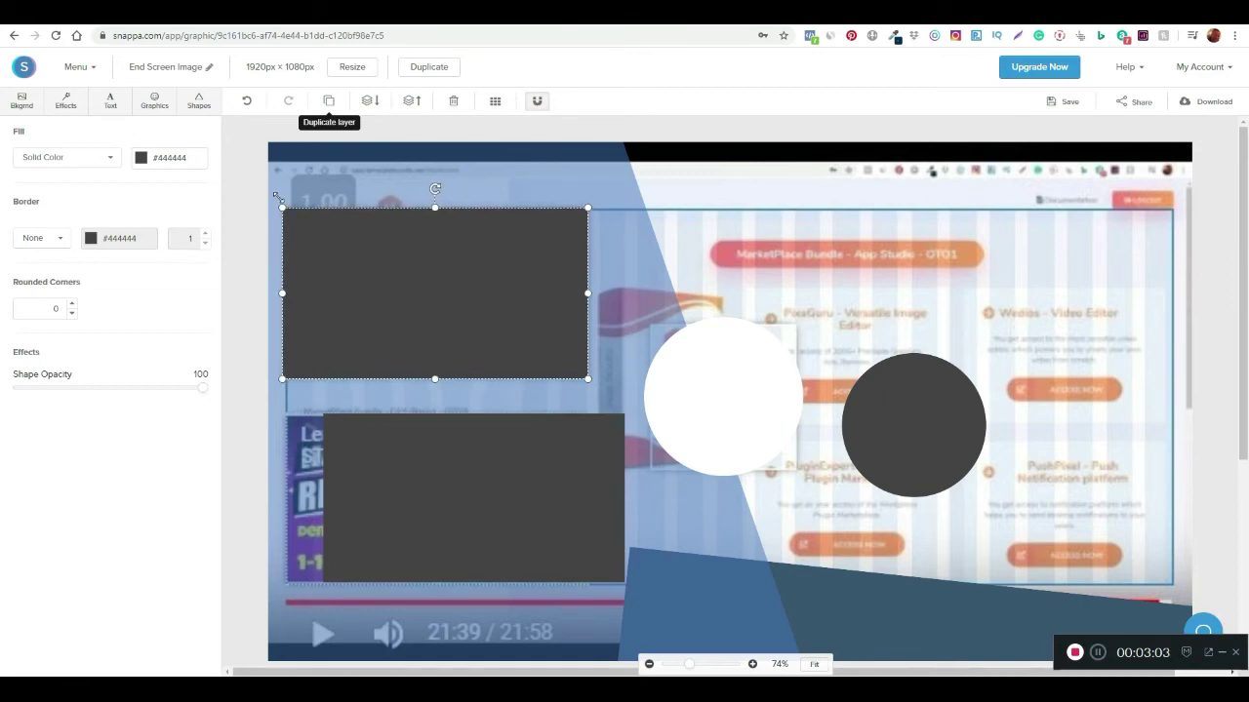
pyautogui.moveTo(588, 379)
pyautogui.mouseDown()
pyautogui.moveTo(600, 386)
pyautogui.moveTo(581, 354)
pyautogui.moveTo(610, 389)
pyautogui.moveTo(578, 363)
pyautogui.mouseUp()
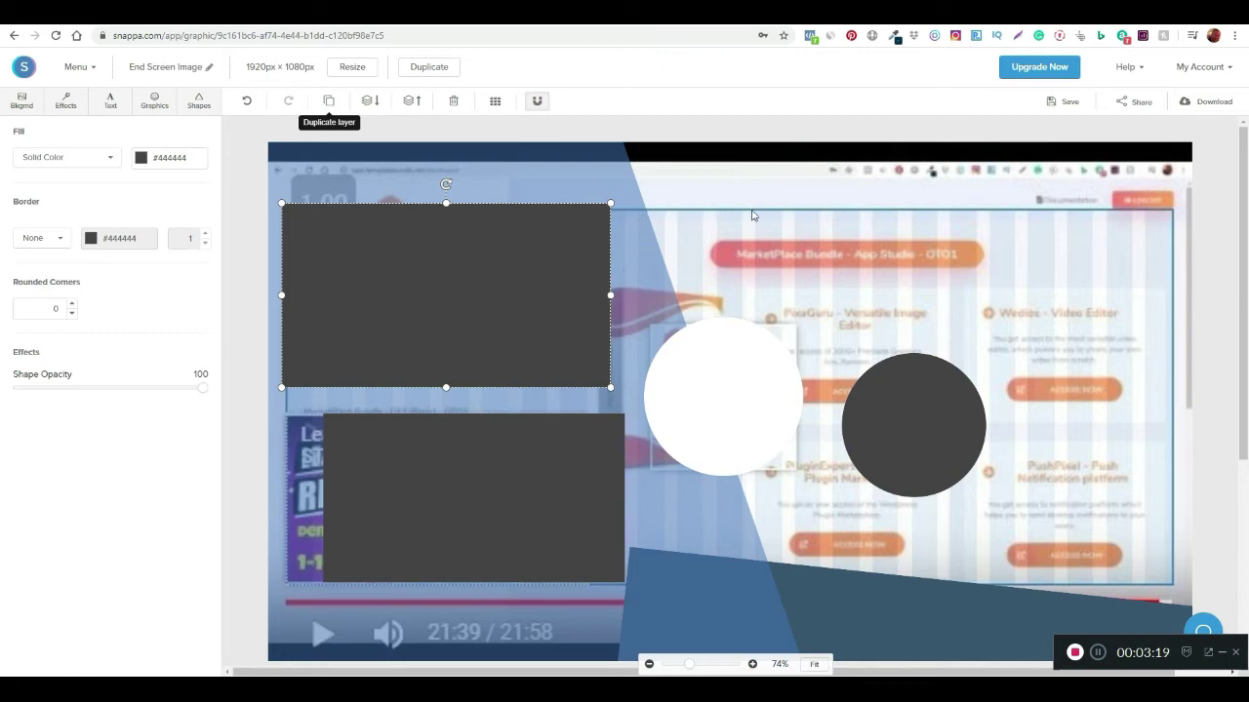
pyautogui.click(147, 160)
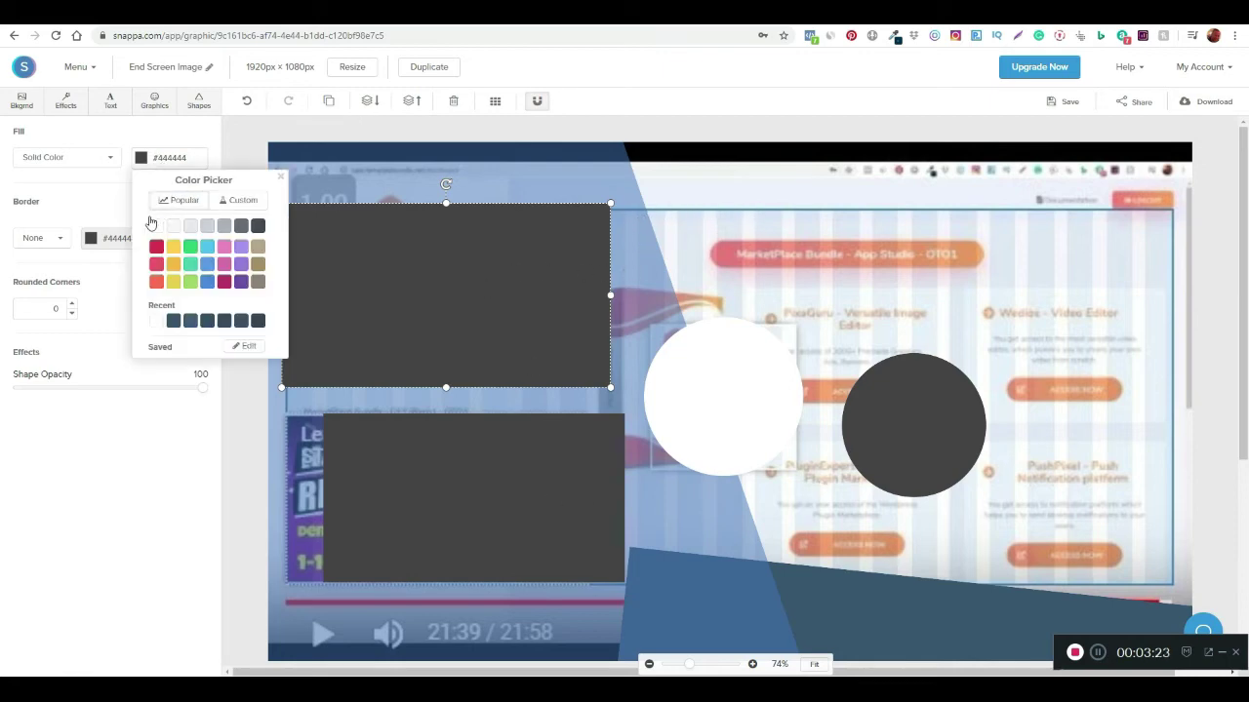
pyautogui.click(156, 225)
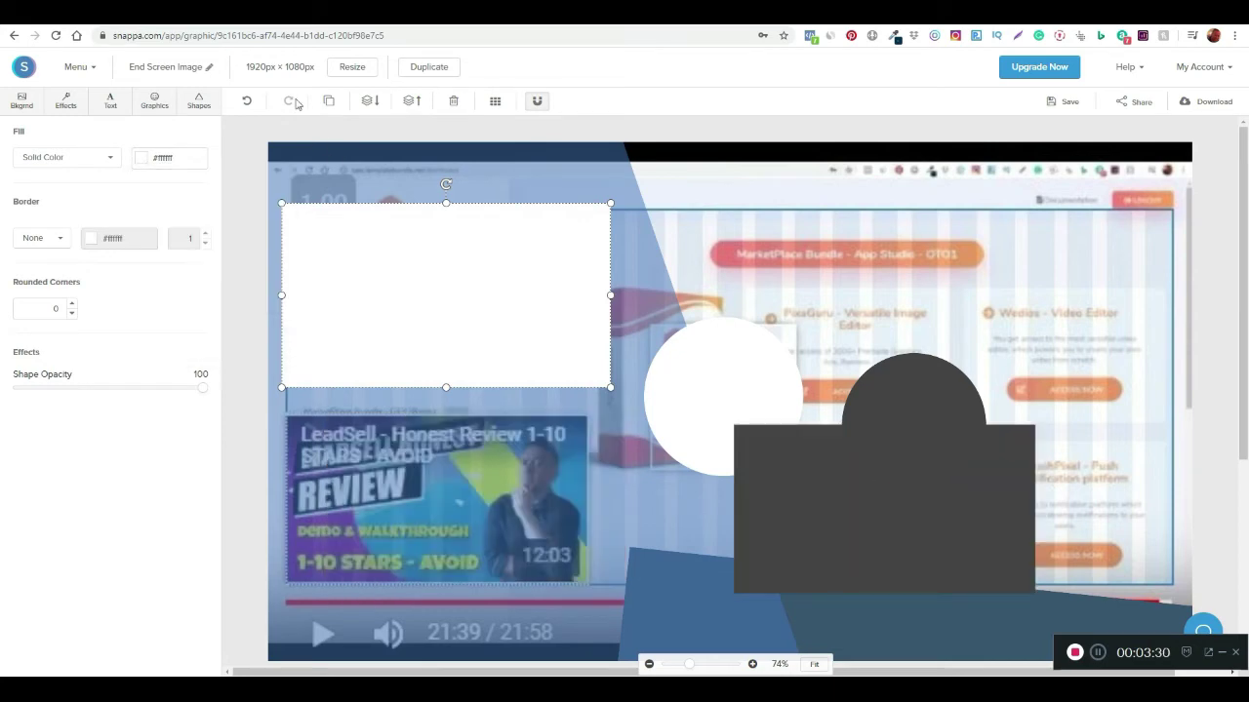
# Step: Duplicate the white rectangle and align the copy directly beneath the original, covering the lower video thumbnail
pyautogui.click(329, 100)
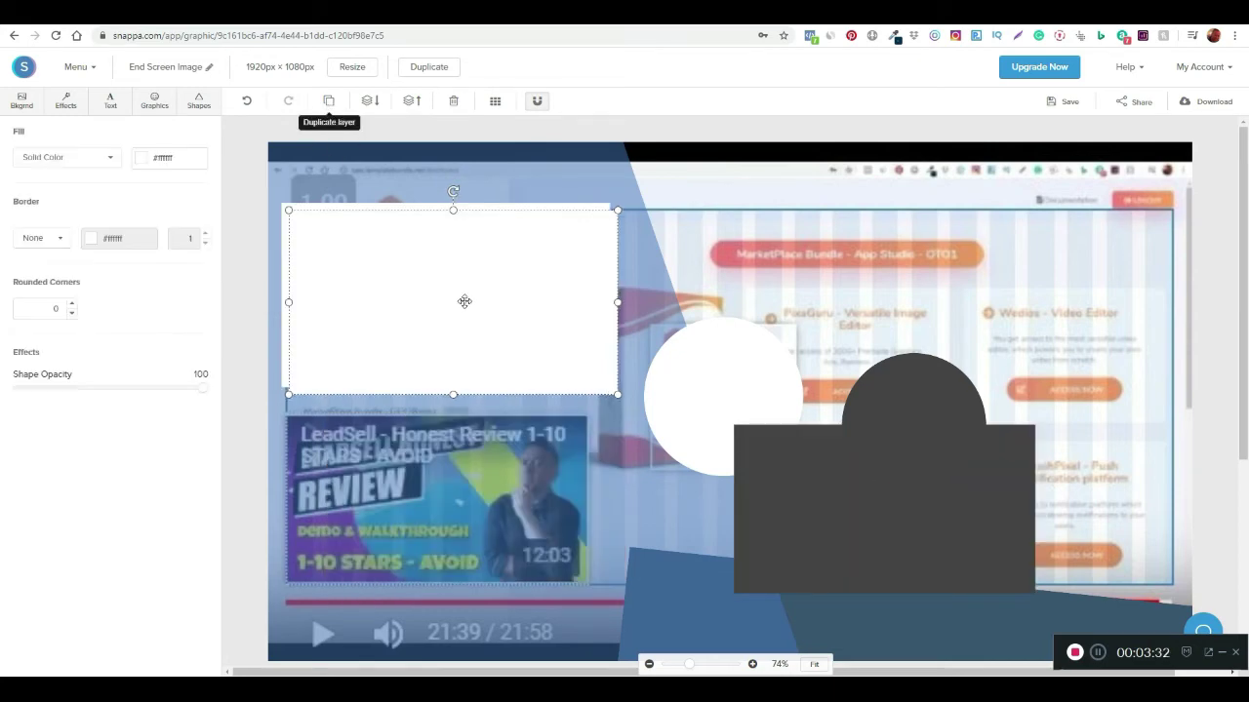
pyautogui.moveTo(465, 302); pyautogui.dragTo(459, 495)
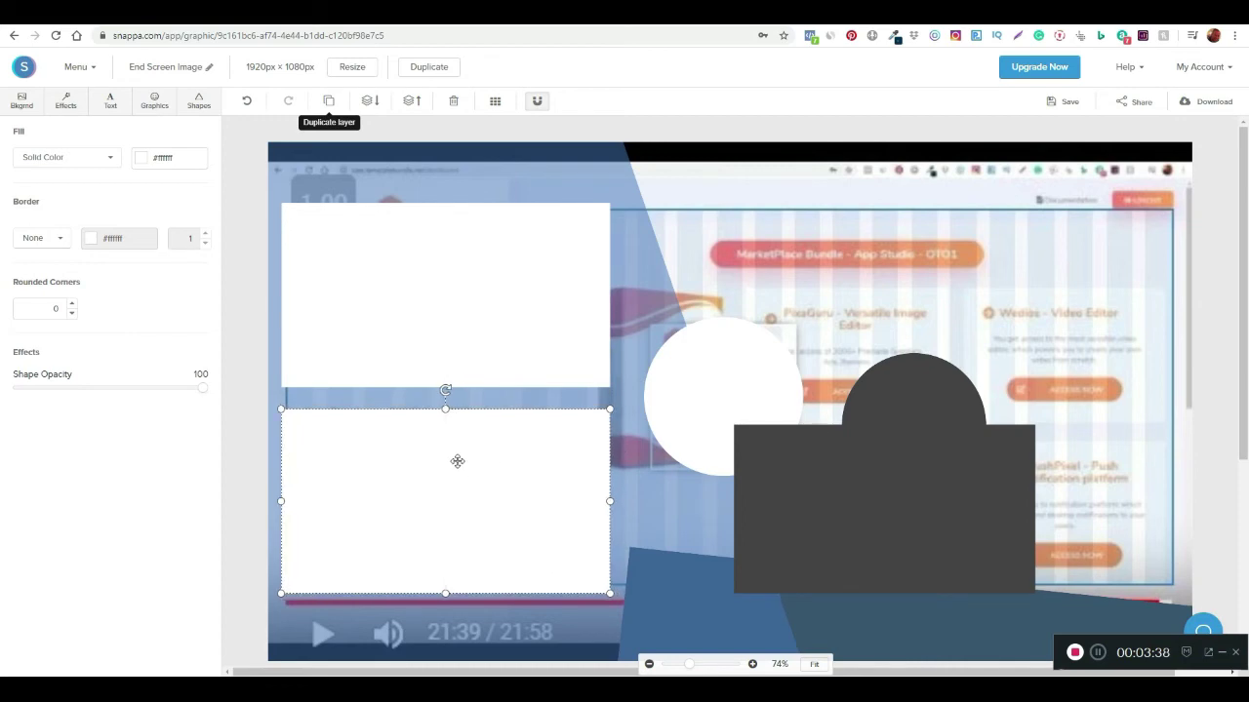
pyautogui.press('Up')
pyautogui.press('Up')
pyautogui.press('Up')
pyautogui.press('Up')
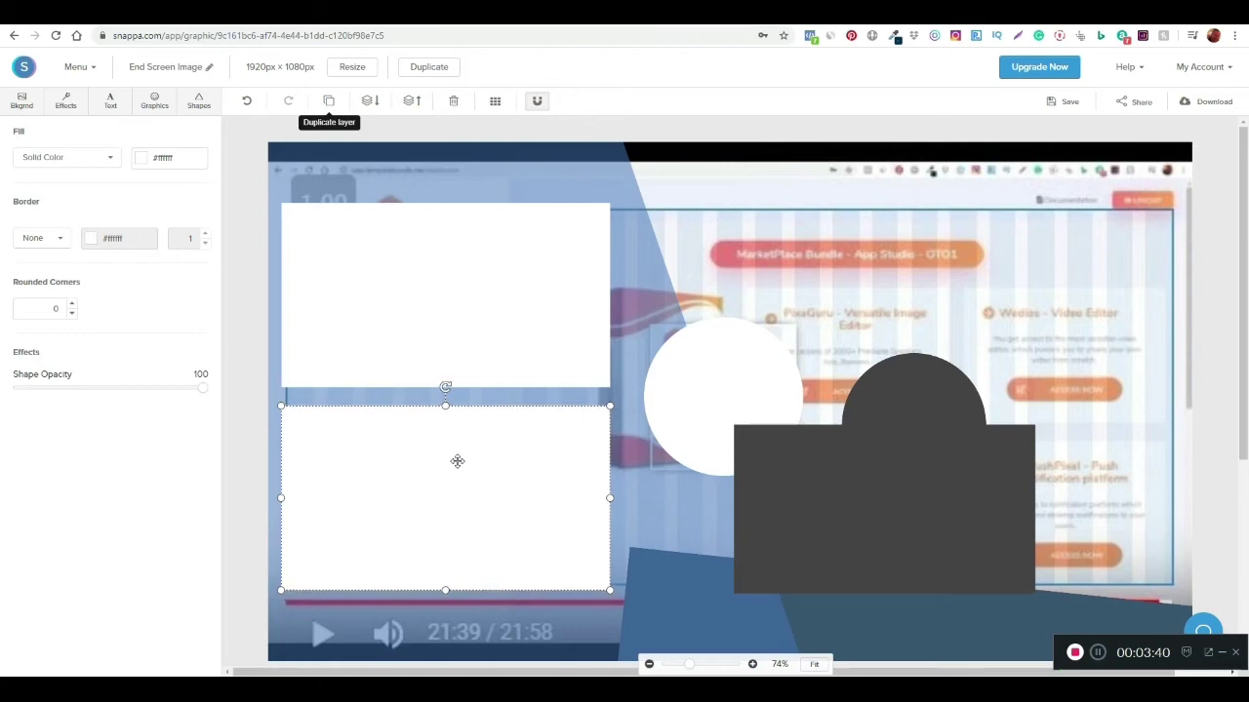
# Step: Centre the spare dark rectangle on the upper white rectangle and shrink the white one to a thin border around it
pyautogui.moveTo(878, 493); pyautogui.dragTo(438, 284)
pyautogui.click(605, 384)
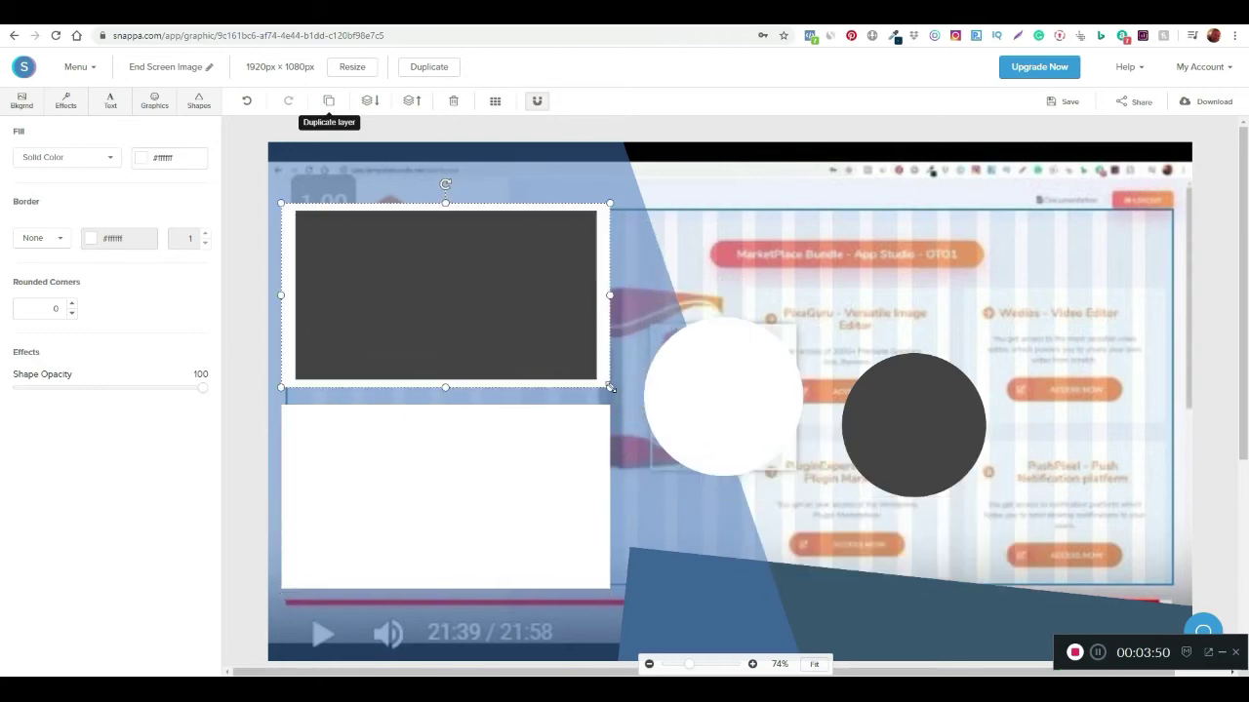
pyautogui.moveTo(609, 387); pyautogui.dragTo(603, 385)
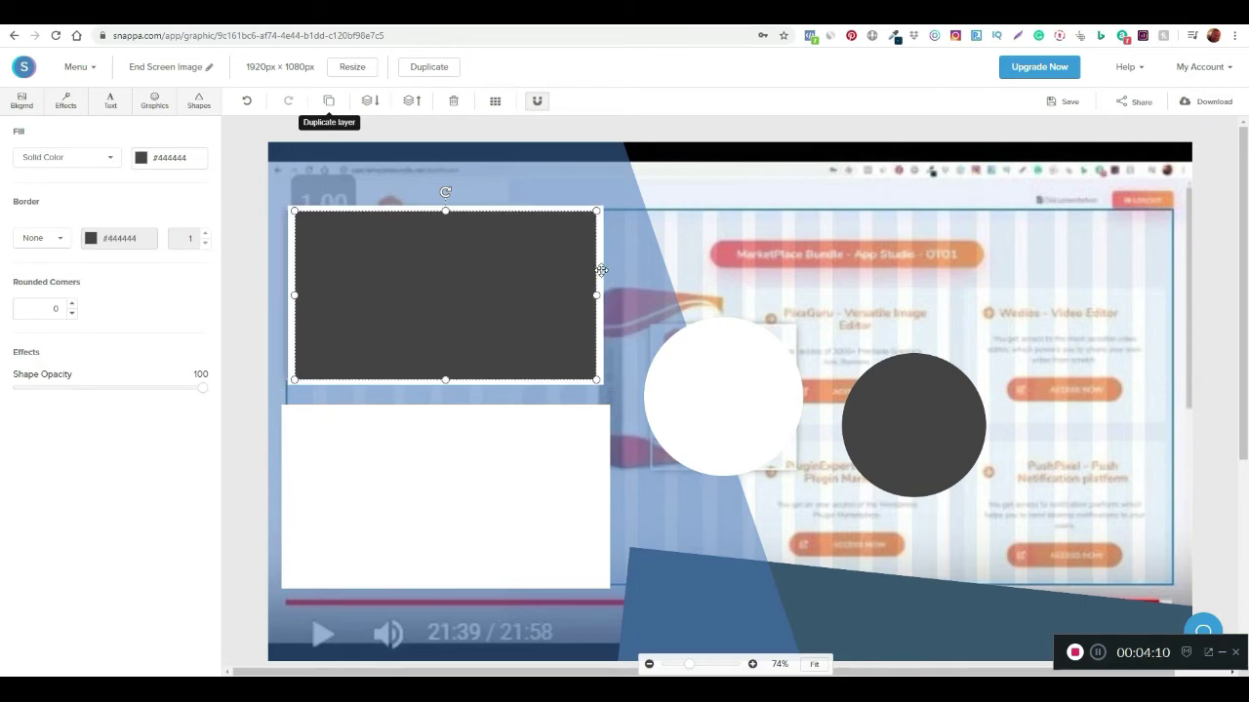
# Step: Shrink the lower white rectangle to match the upper white frame and align it directly below
pyautogui.click(539, 274)
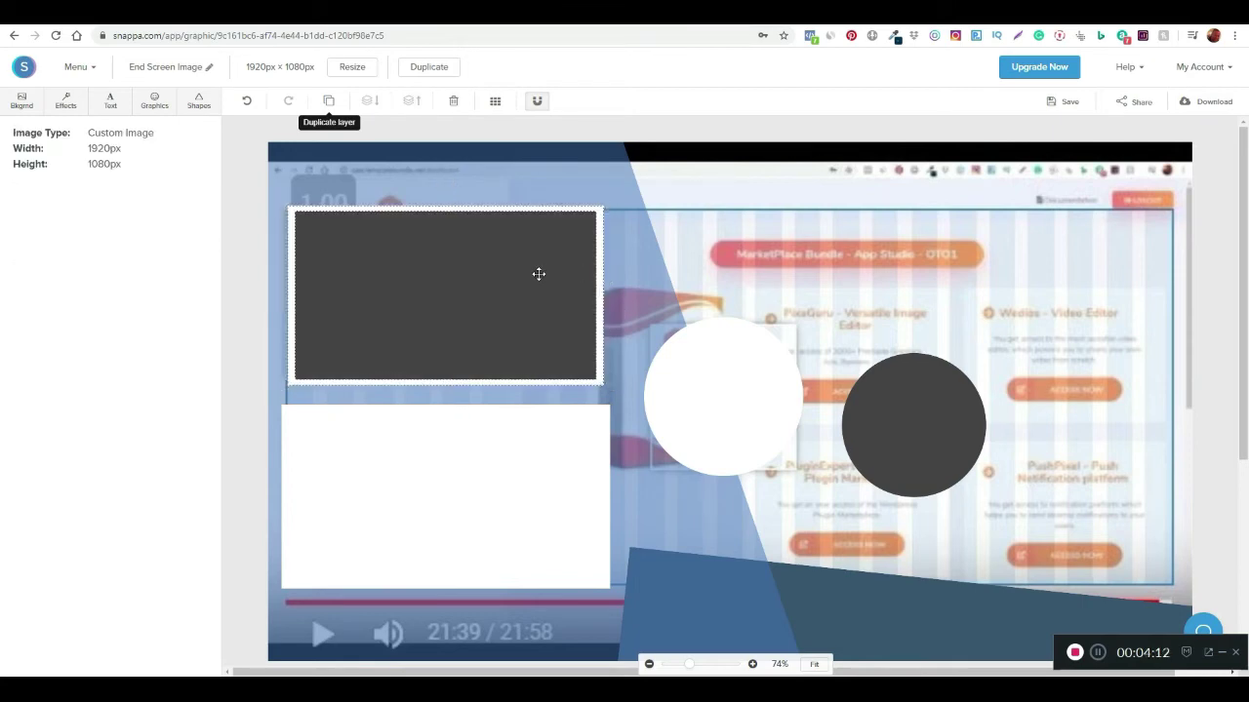
pyautogui.click(426, 508)
pyautogui.moveTo(426, 507); pyautogui.dragTo(431, 512)
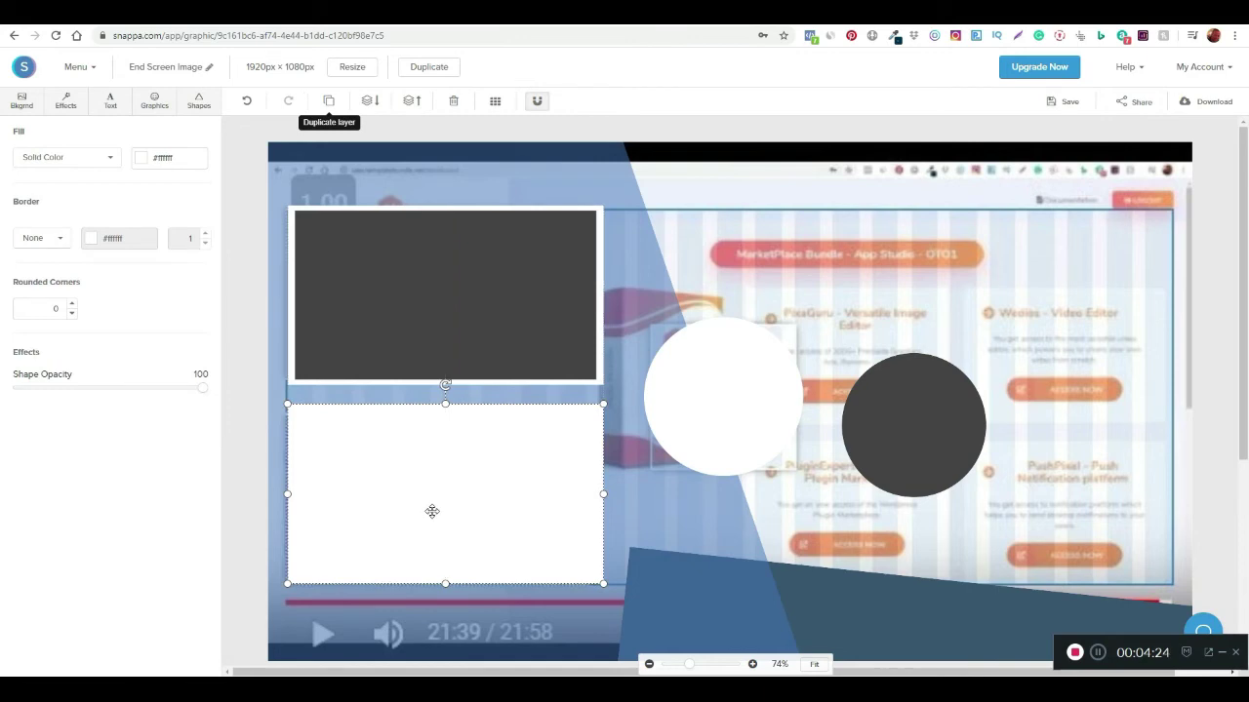
# Step: Duplicate the upper dark rectangle and centre the copy on the lower white rectangle, leaving an even white border
pyautogui.click(420, 342)
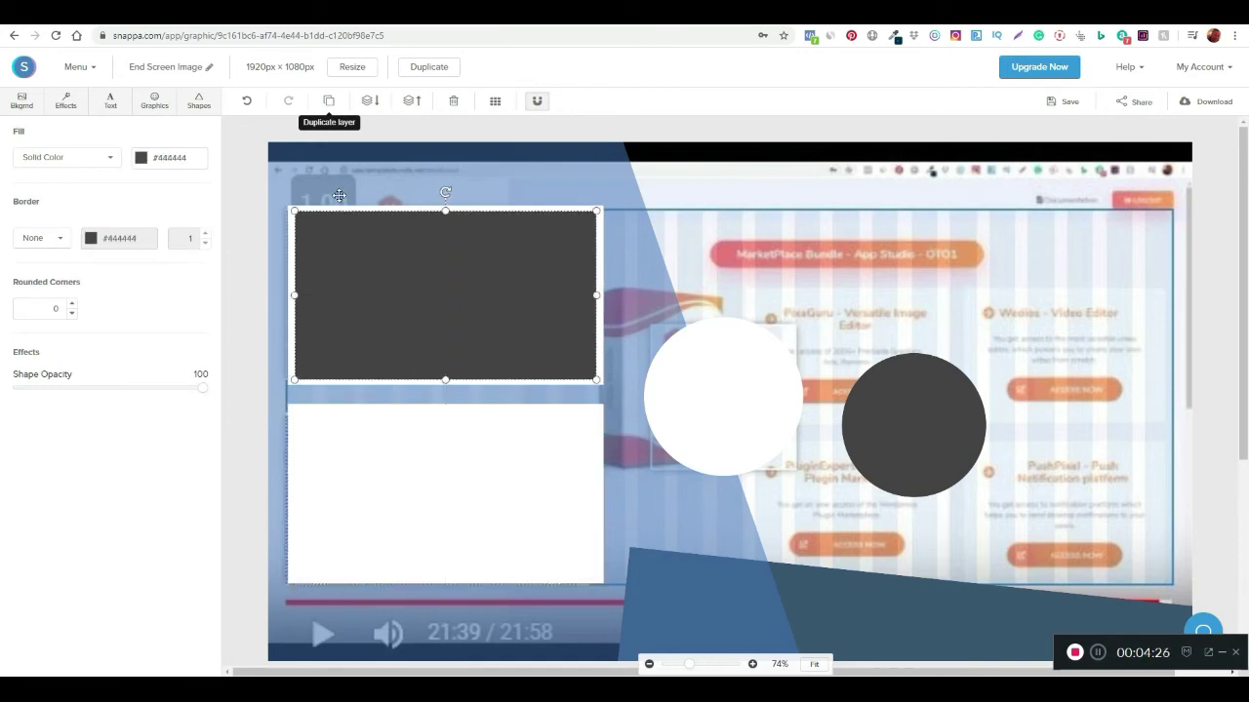
pyautogui.click(329, 100)
pyautogui.click(389, 290)
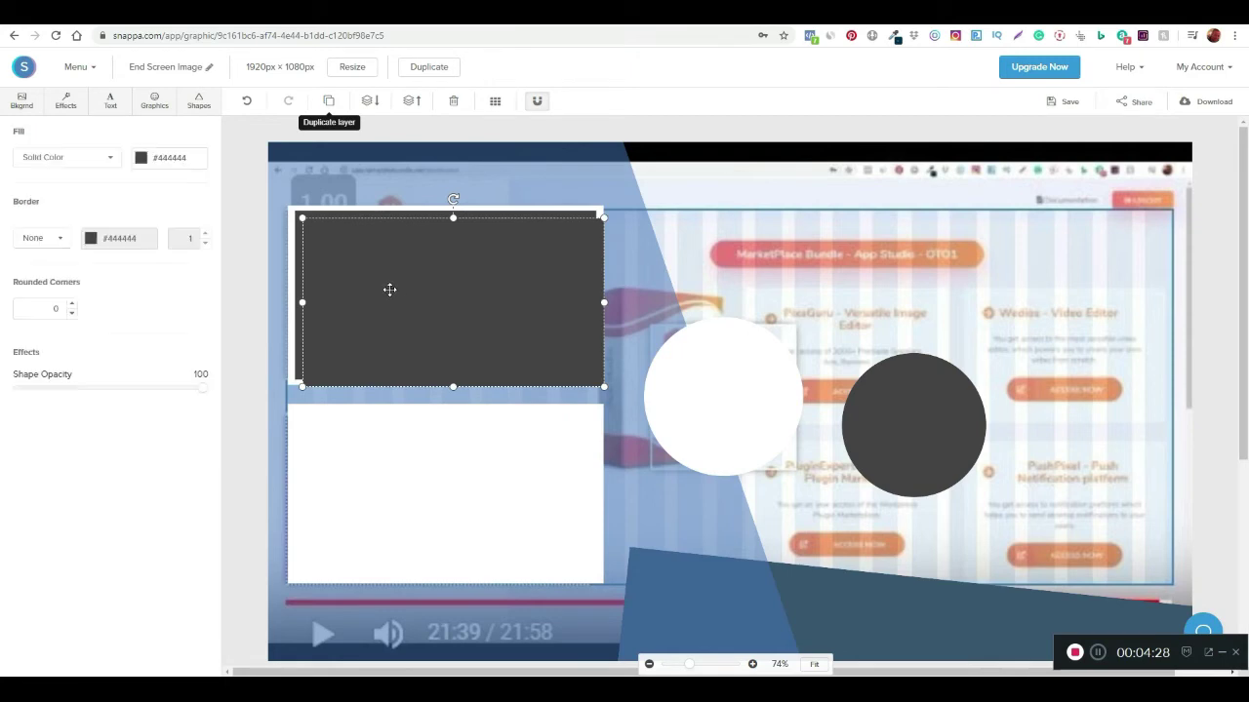
pyautogui.moveTo(389, 289); pyautogui.dragTo(385, 474)
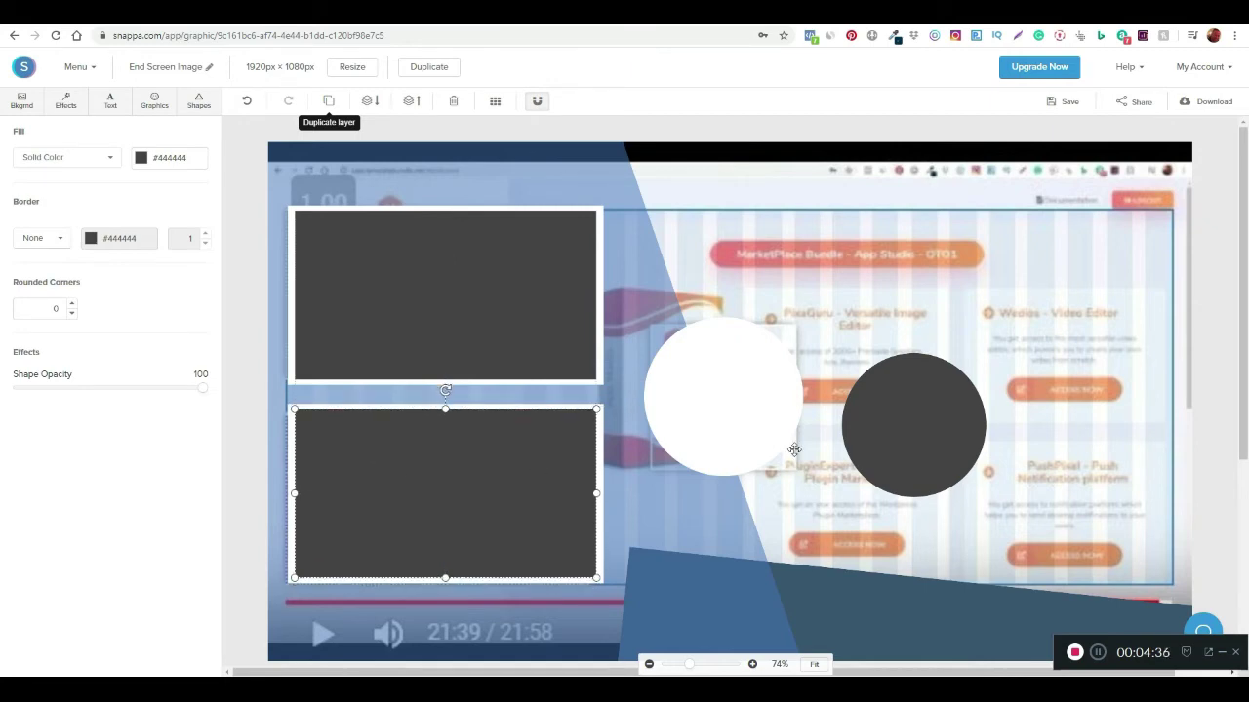
# Step: Move the spare dark circle onto the white circle, centred so that a white ring surrounds it
pyautogui.click(943, 461)
pyautogui.moveTo(940, 452); pyautogui.dragTo(758, 429)
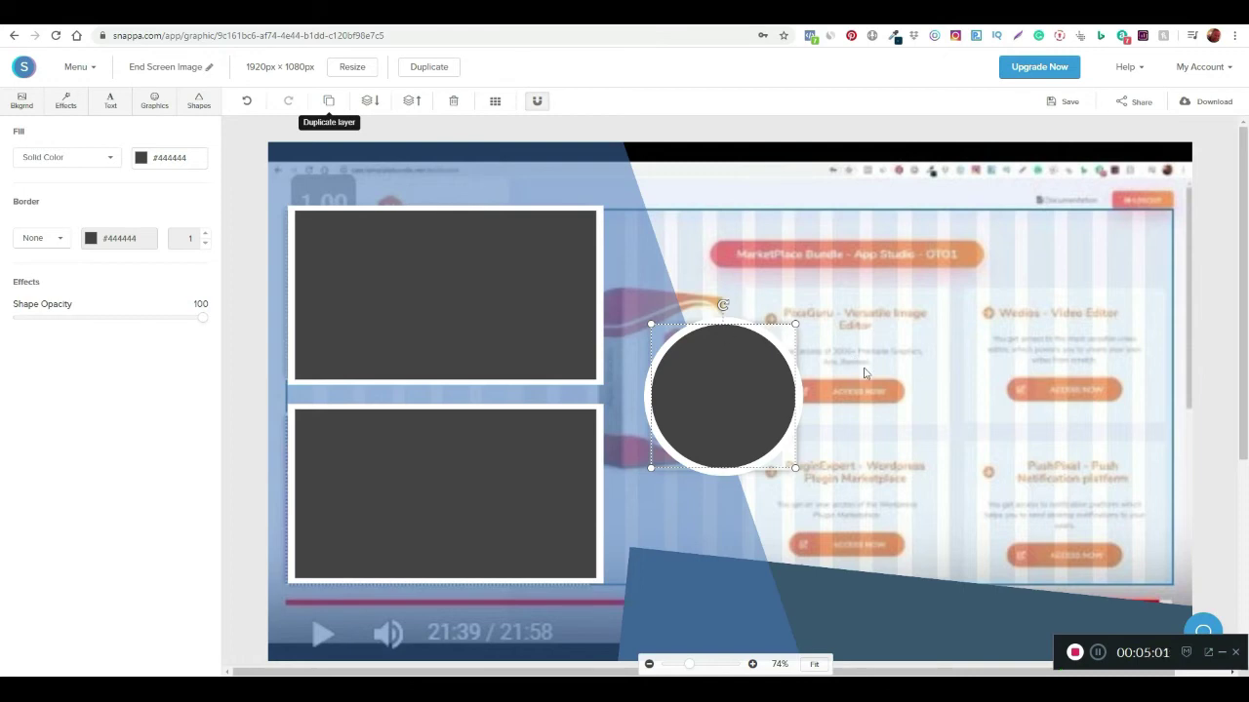
pyautogui.click(566, 277)
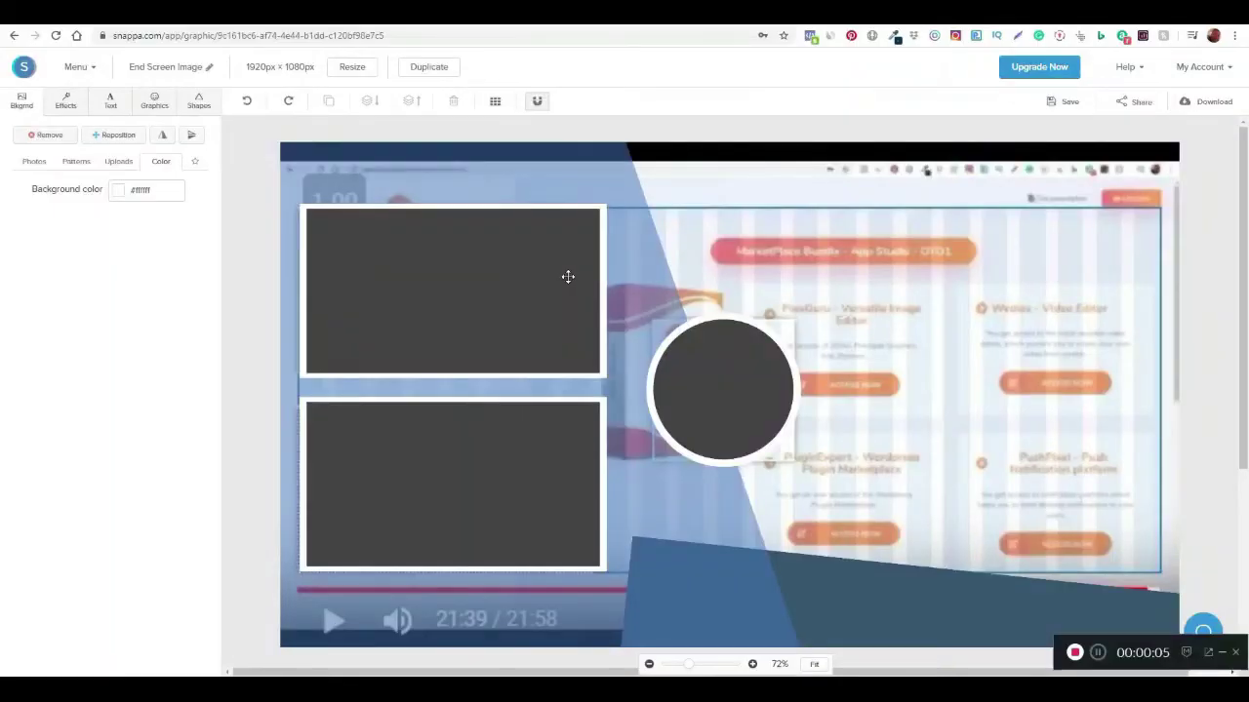
# Step: Add the heading "WATCH THIS NEXT" in Anton above the circle and reduce its font size to 59
pyautogui.click(111, 103)
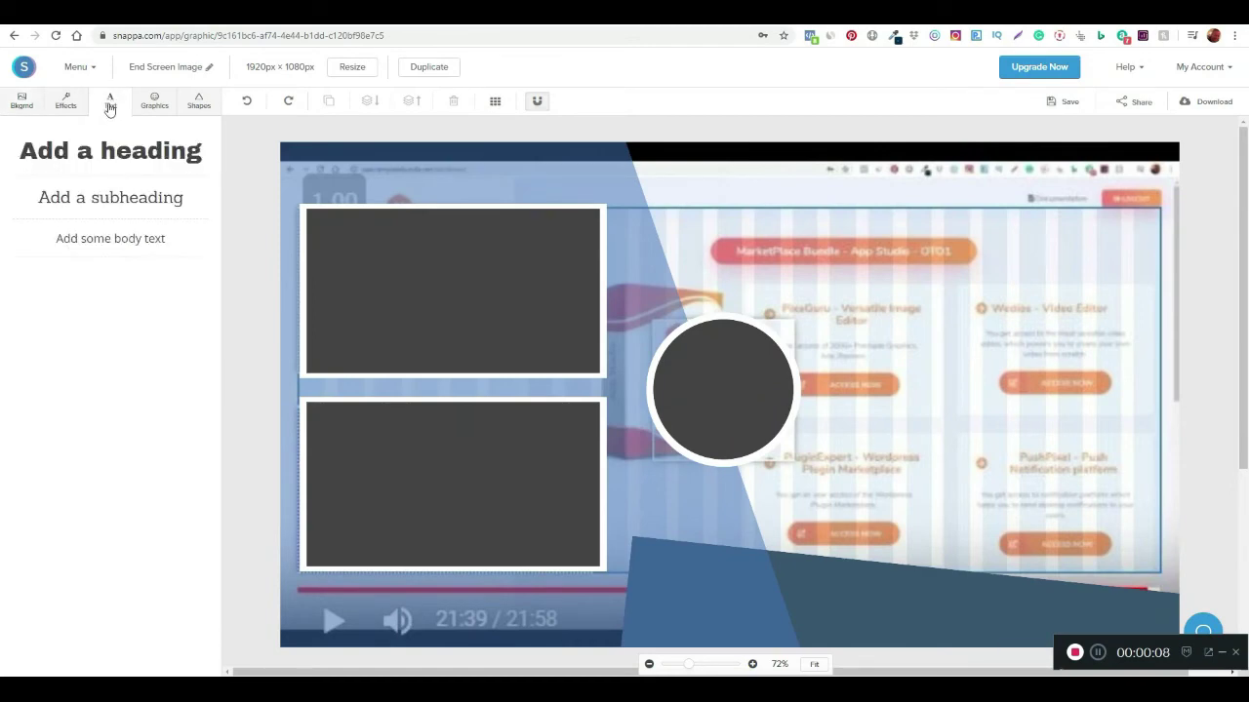
pyautogui.click(127, 151)
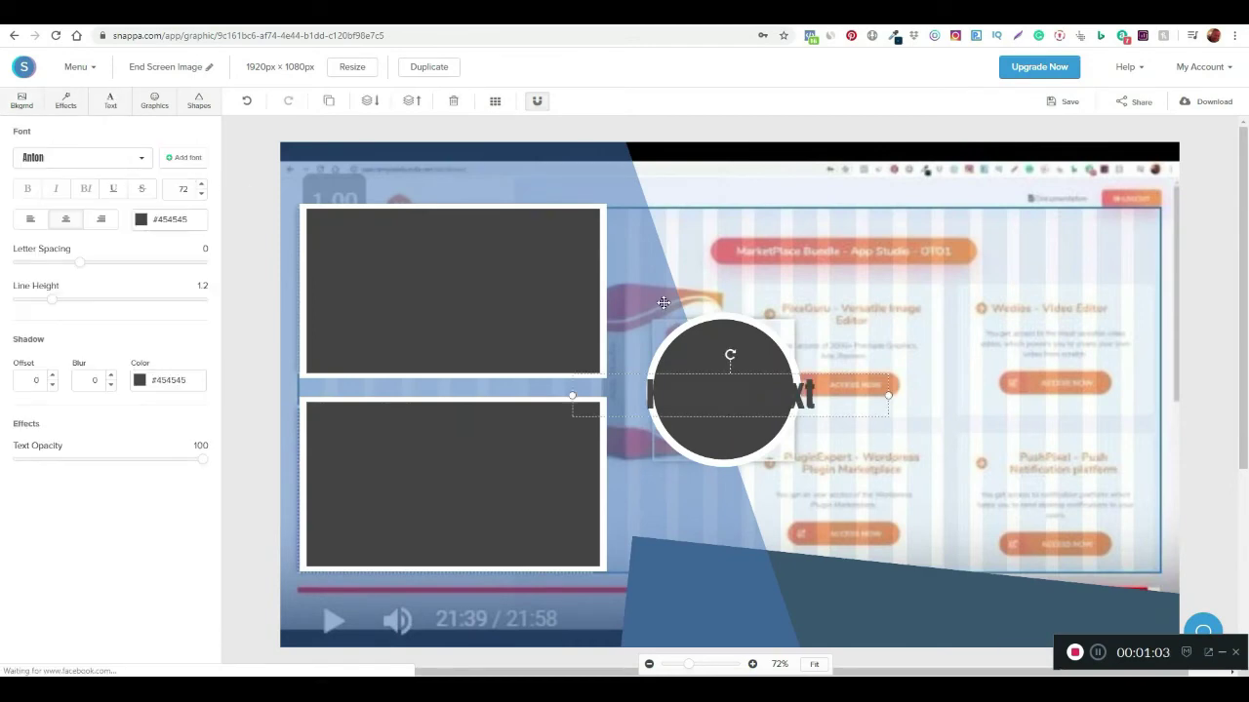
pyautogui.moveTo(809, 394); pyautogui.dragTo(845, 286)
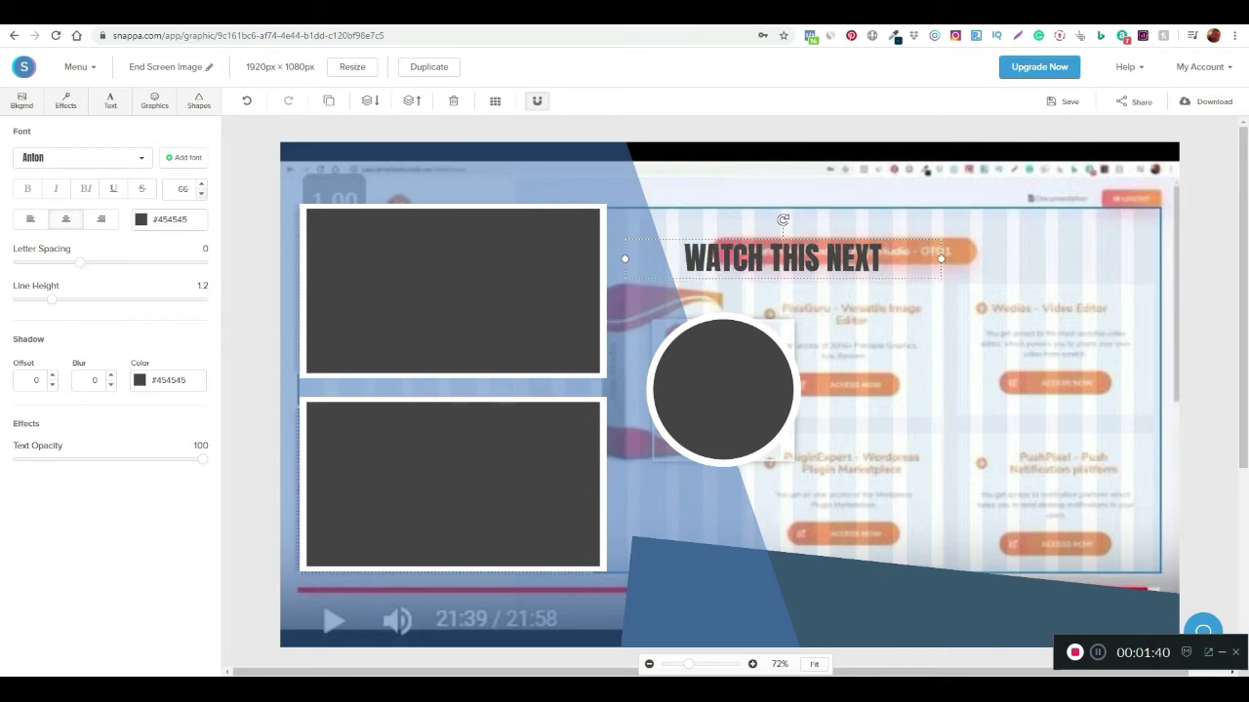
pyautogui.click(201, 193)
pyautogui.click(201, 193)
pyautogui.click(201, 193)
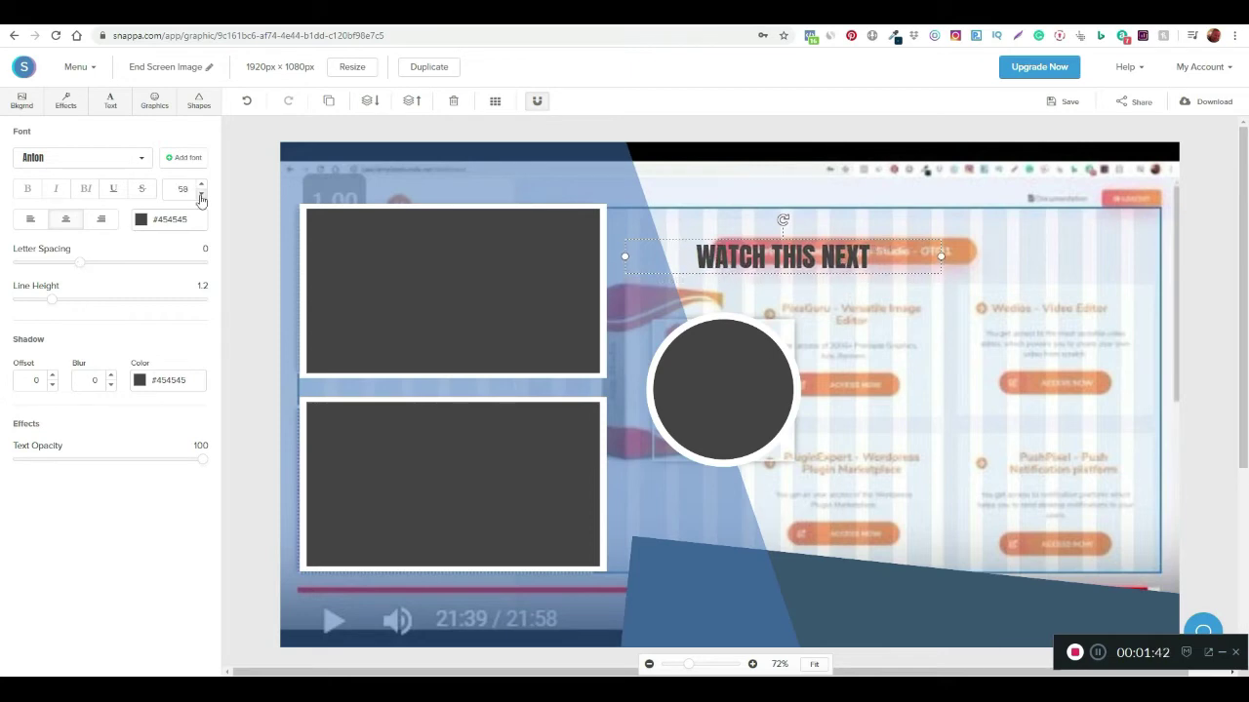
# Step: Reduce the "WATCH THIS NEXT" heading's font size to 45
pyautogui.click(201, 193)
pyautogui.click(201, 193)
pyautogui.click(201, 194)
pyautogui.click(201, 193)
pyautogui.click(201, 193)
pyautogui.click(201, 193)
pyautogui.click(201, 194)
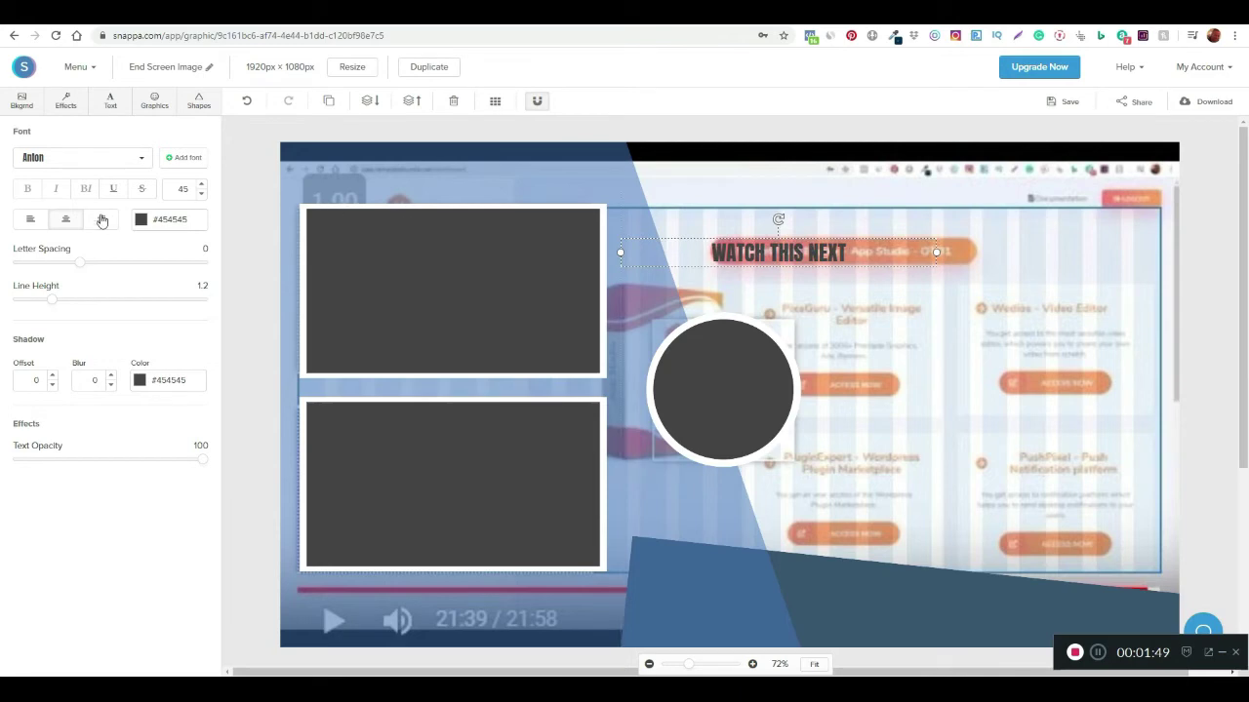
# Step: Colour the "WATCH THIS NEXT" heading white and centre it above the upper video frame
pyautogui.click(141, 220)
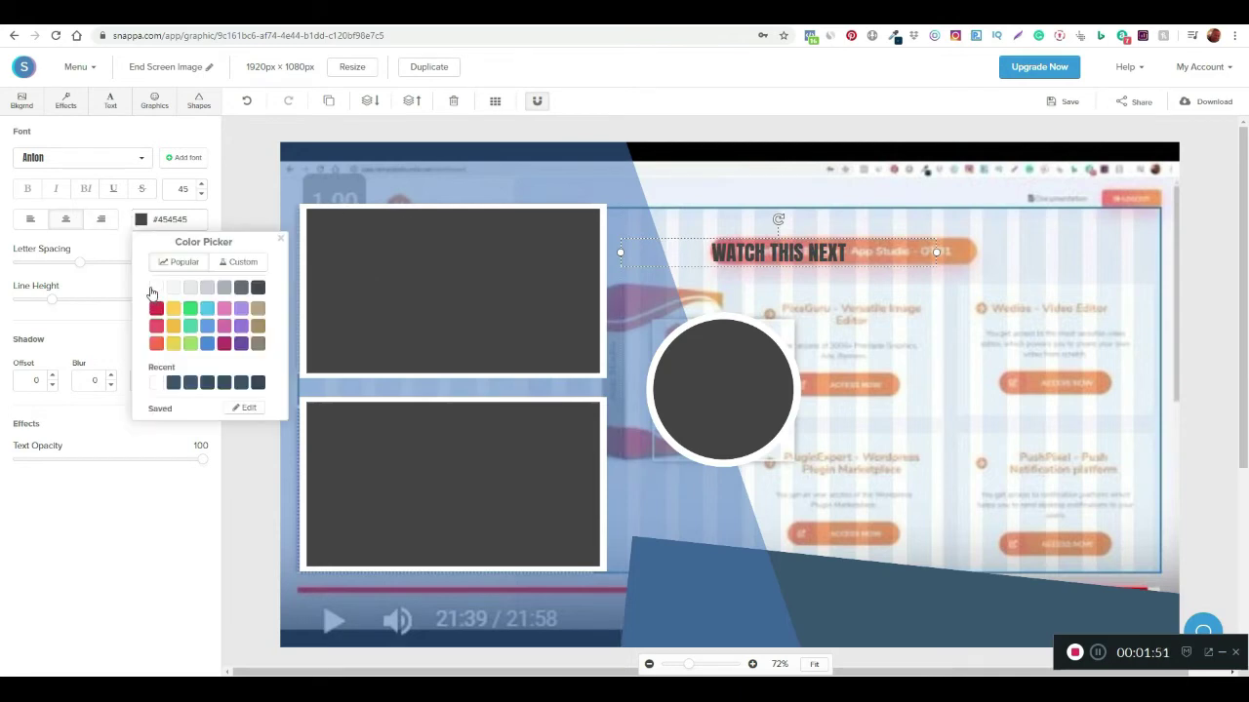
pyautogui.click(155, 288)
pyautogui.moveTo(828, 256); pyautogui.dragTo(500, 187)
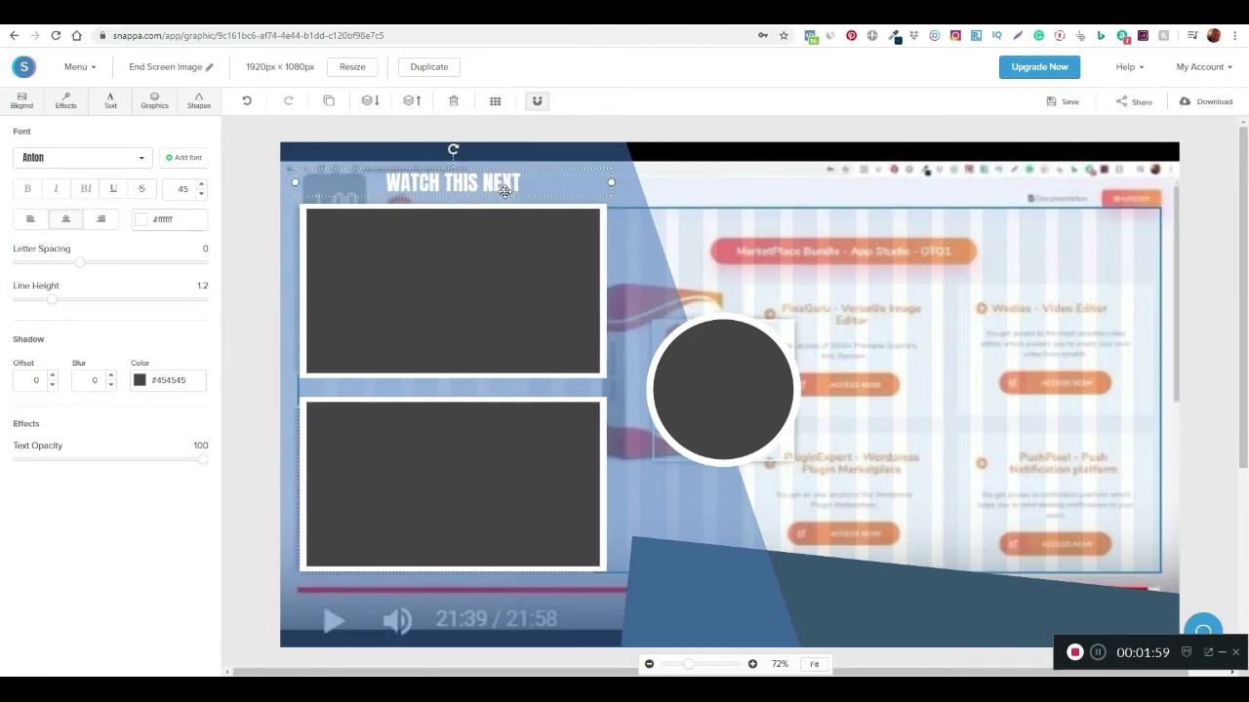
# Step: Duplicate the "WATCH THIS NEXT" heading, move the copy above the circle and change its text to "RECOMMENDED VIDEO"
pyautogui.click(338, 105)
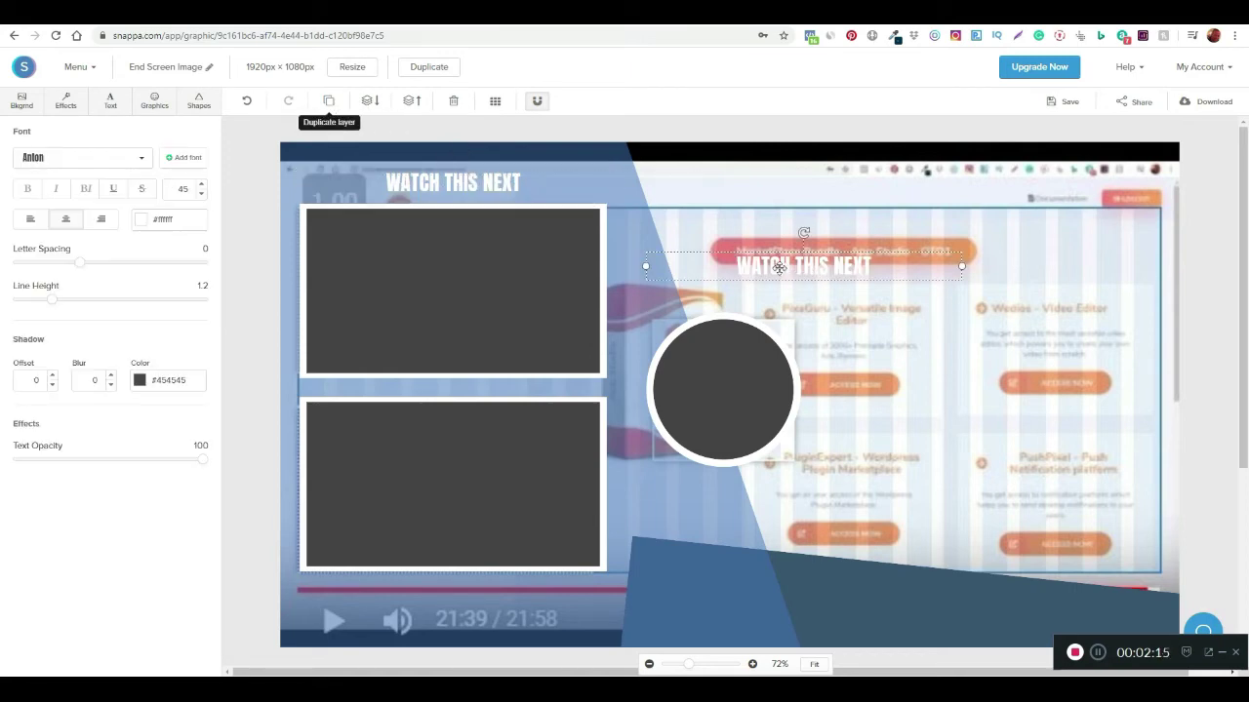
pyautogui.doubleClick(738, 266)
pyautogui.write('RECOMMENDED VIDEO')
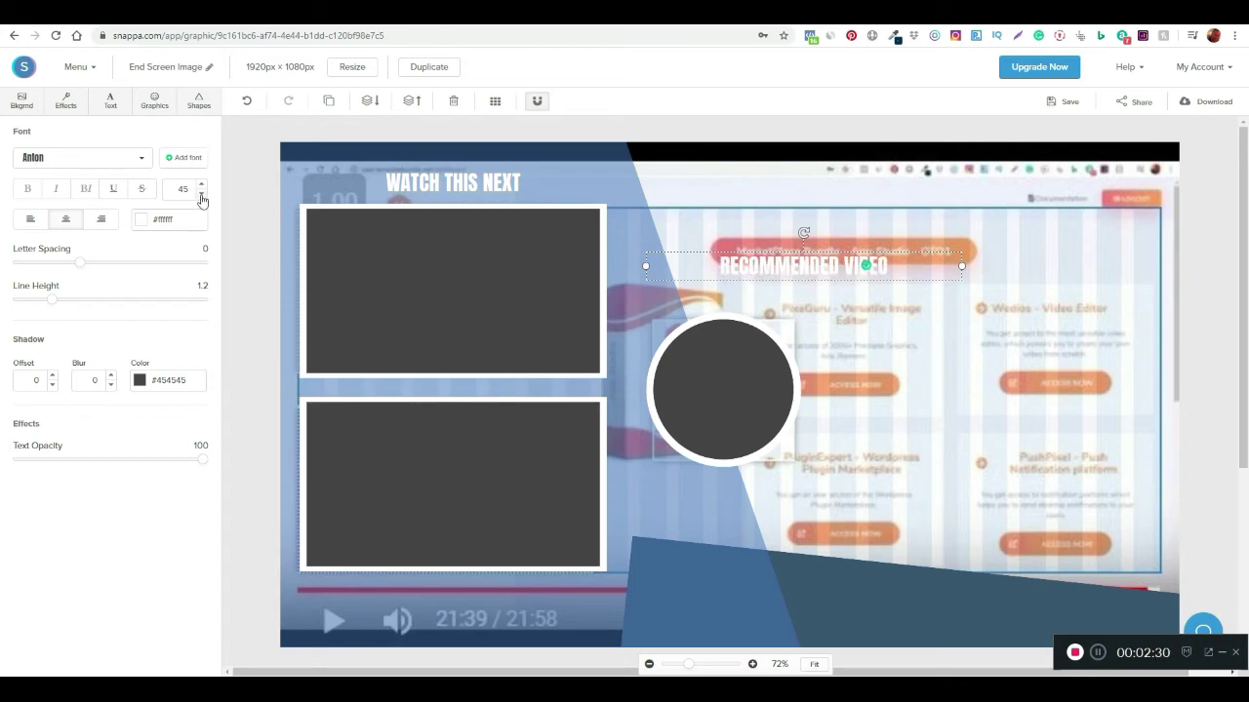
# Step: Reduce the "RECOMMENDED VIDEO" text to font size 25 and centre it in the gap between the two video frames
pyautogui.click(202, 194)
pyautogui.click(202, 194)
pyautogui.click(202, 194)
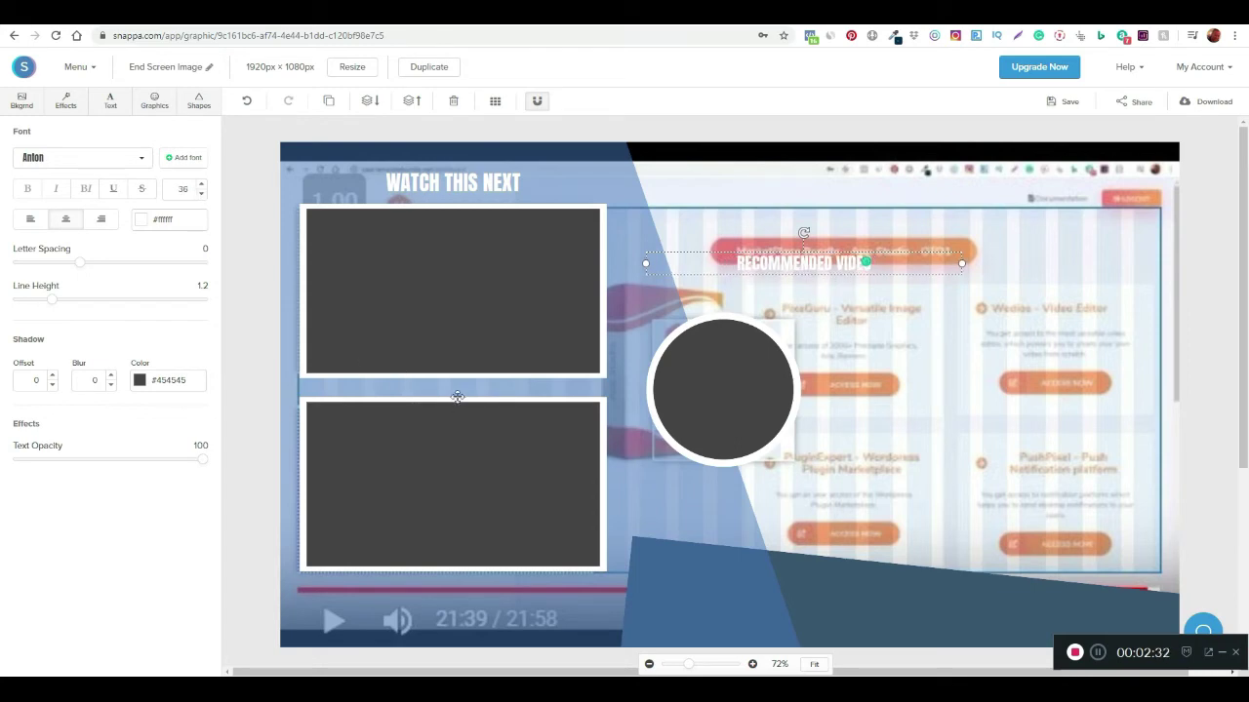
pyautogui.click(202, 194)
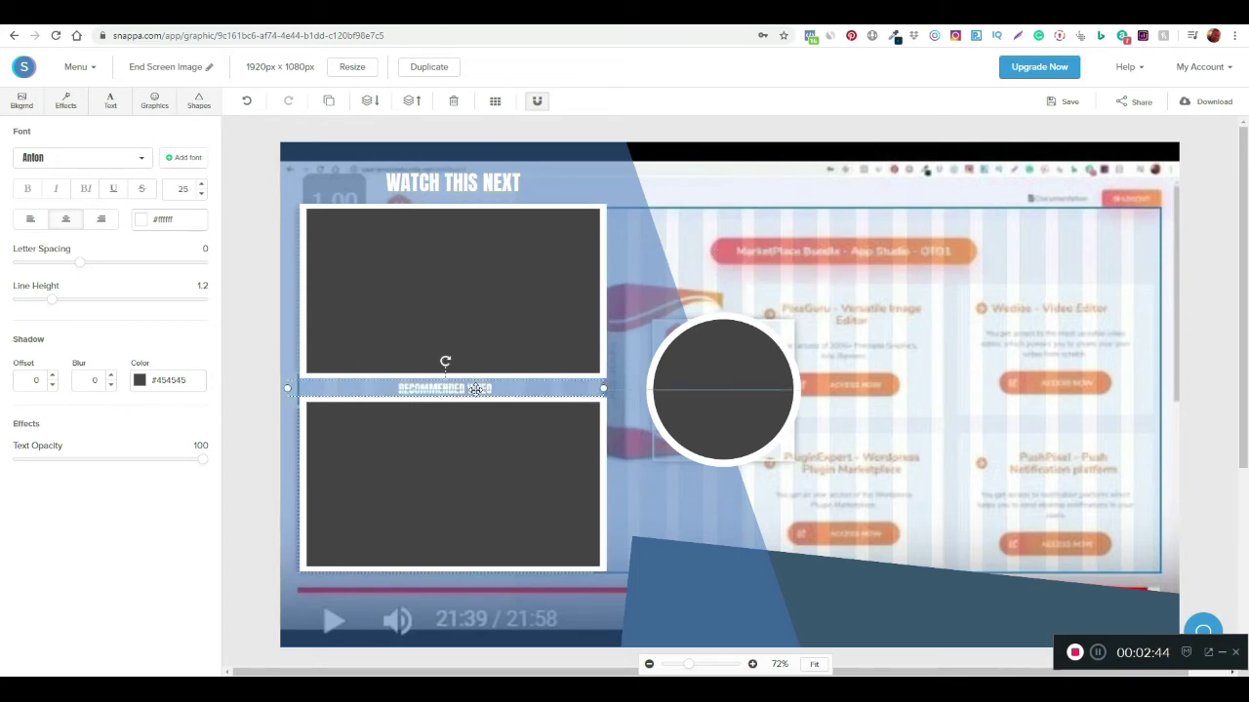
pyautogui.moveTo(475, 390); pyautogui.dragTo(486, 389)
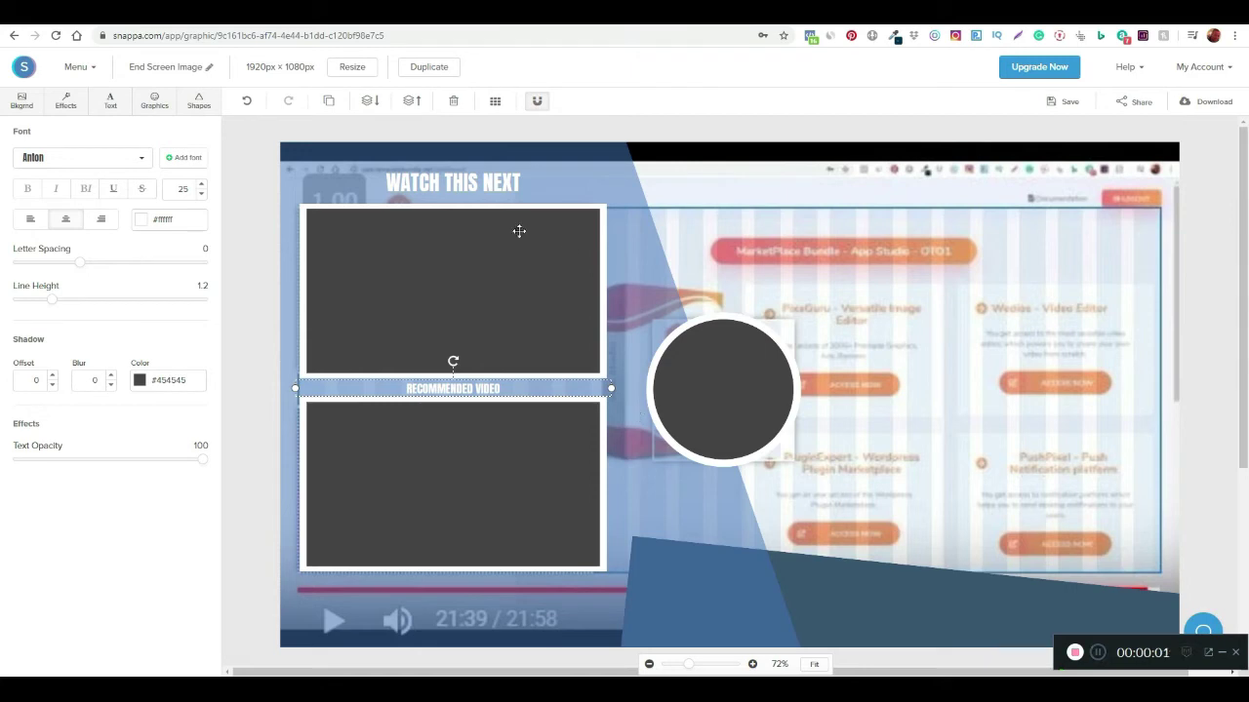
# Step: Duplicate the "WATCH THIS NEXT" heading, place the copy in the design's upper-right area and change its text to "HIDDEN ONLINE LIVING"
pyautogui.click(481, 185)
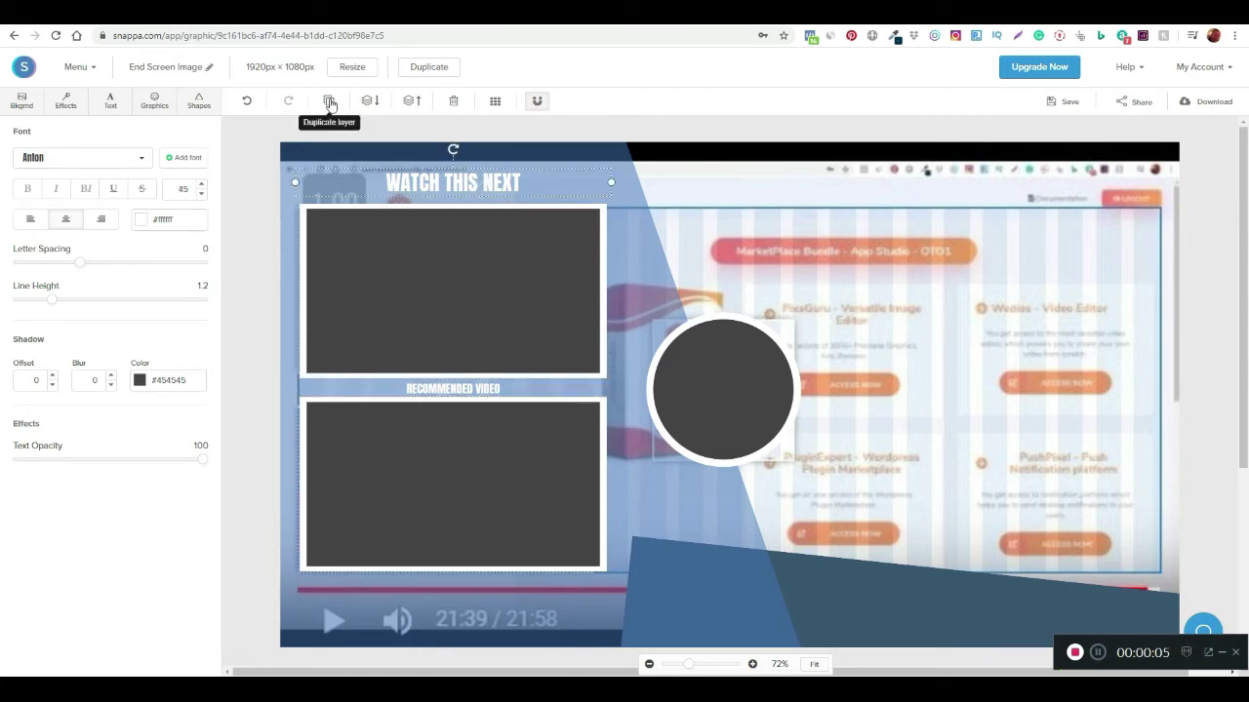
pyautogui.click(329, 103)
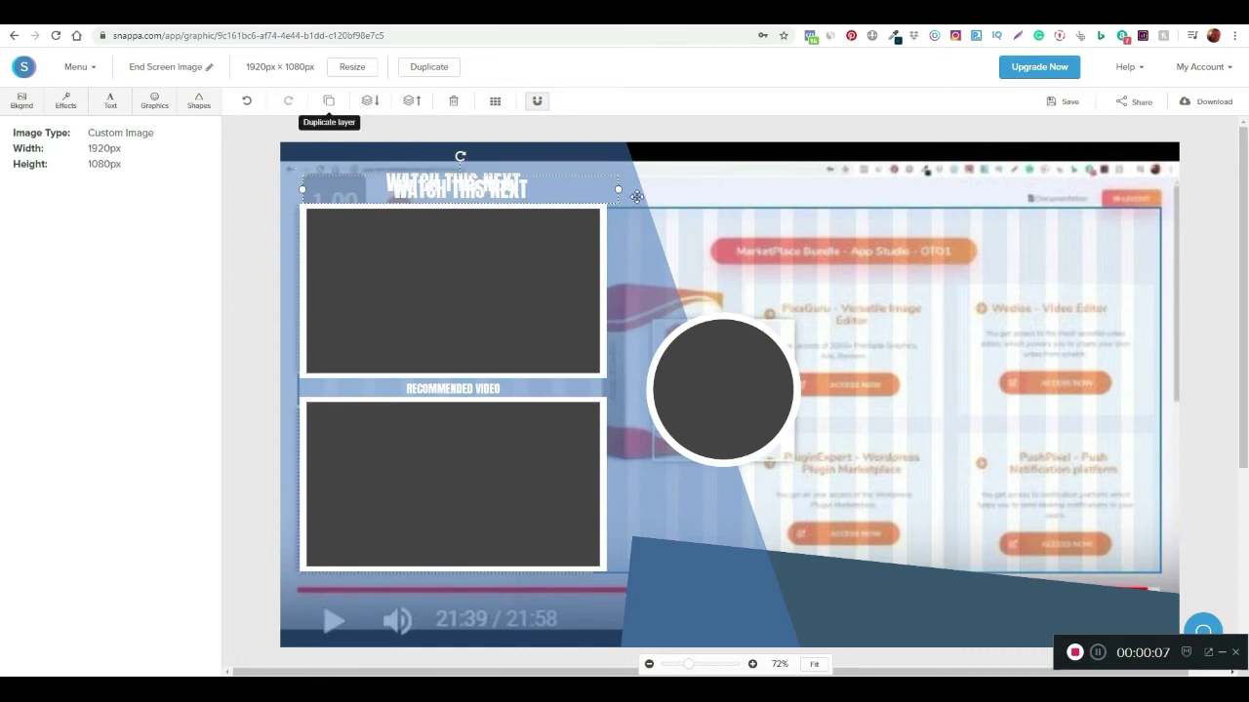
pyautogui.moveTo(743, 200); pyautogui.dragTo(1018, 188)
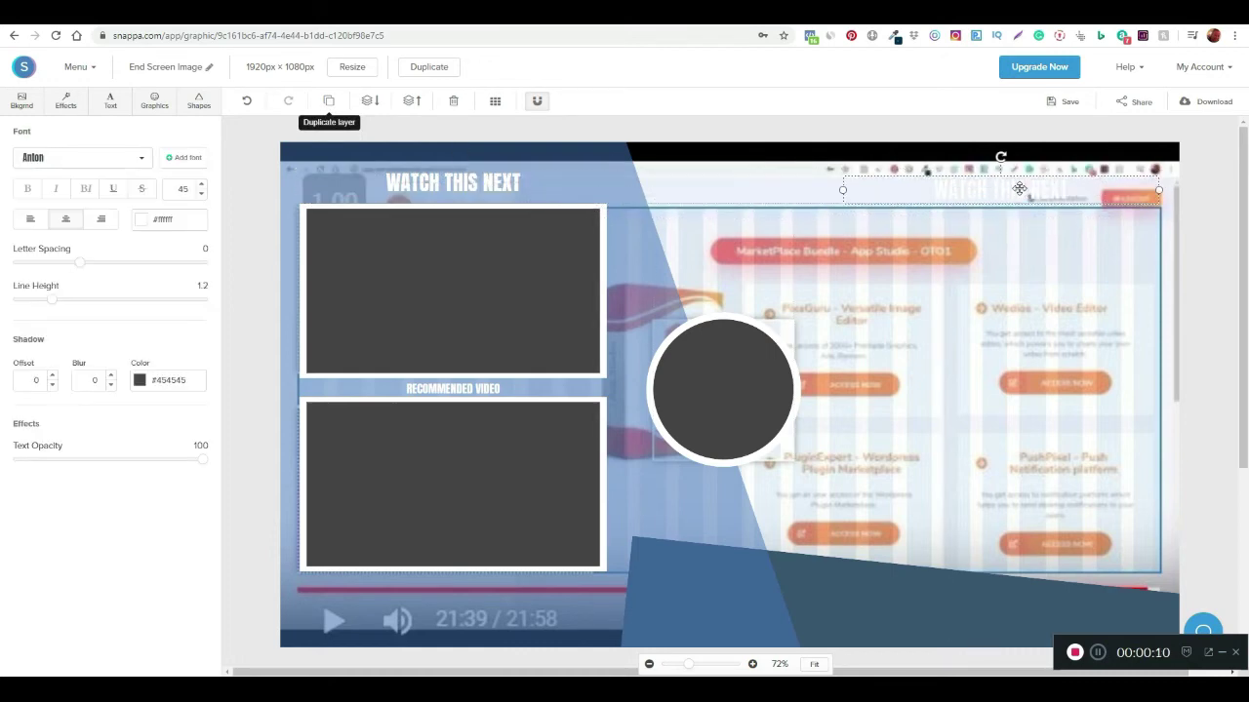
pyautogui.doubleClick(945, 193)
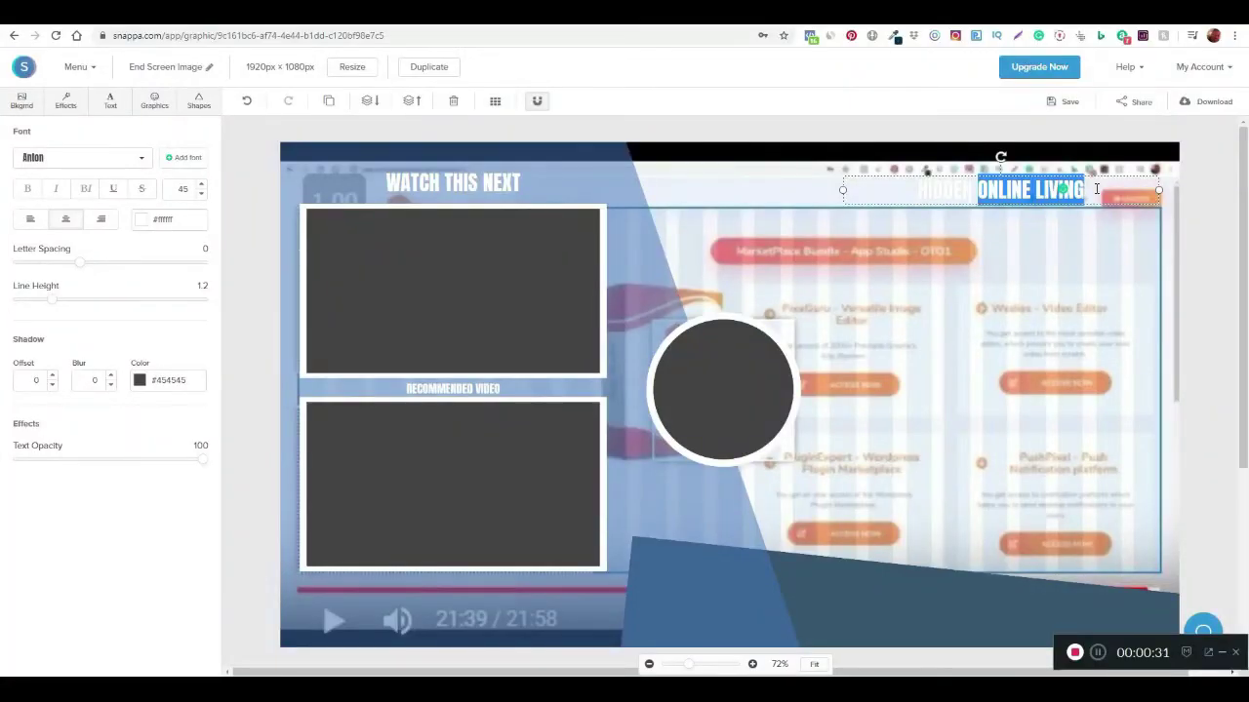
# Step: Recolour the "HIDDEN ONLINE LIVING" heading dark grey
pyautogui.click(1044, 191)
pyautogui.moveTo(1037, 189); pyautogui.dragTo(1090, 195)
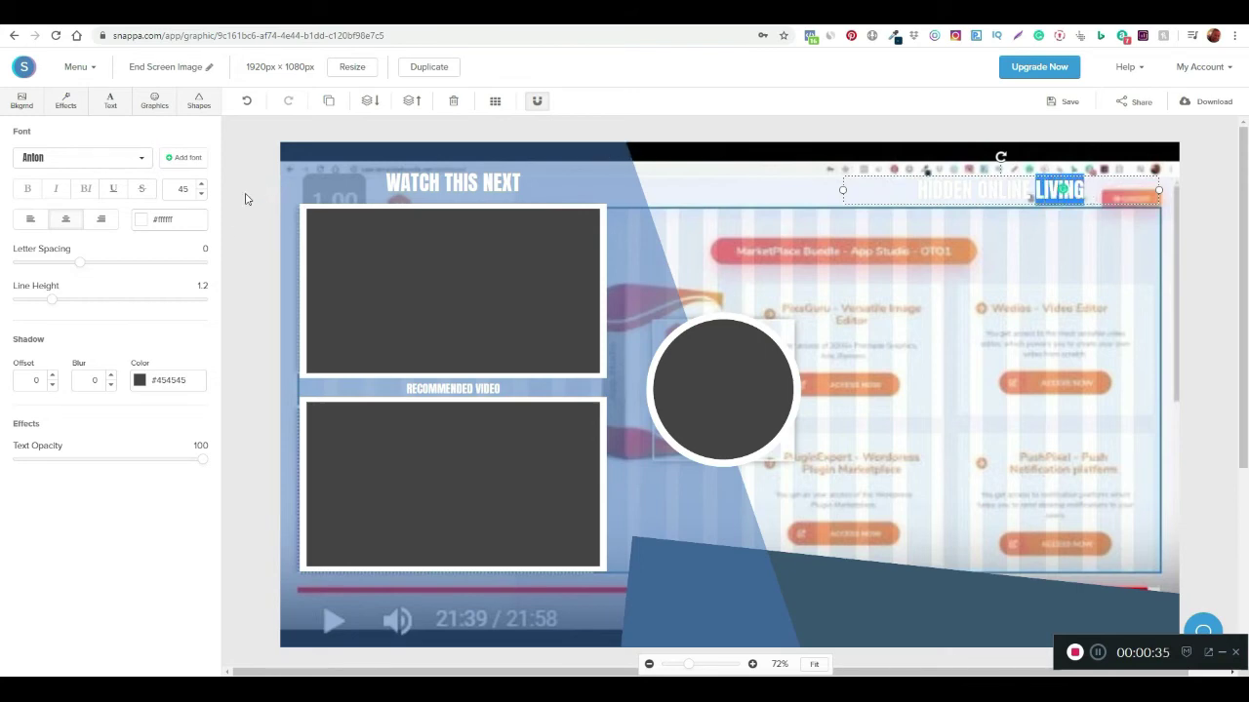
pyautogui.click(139, 223)
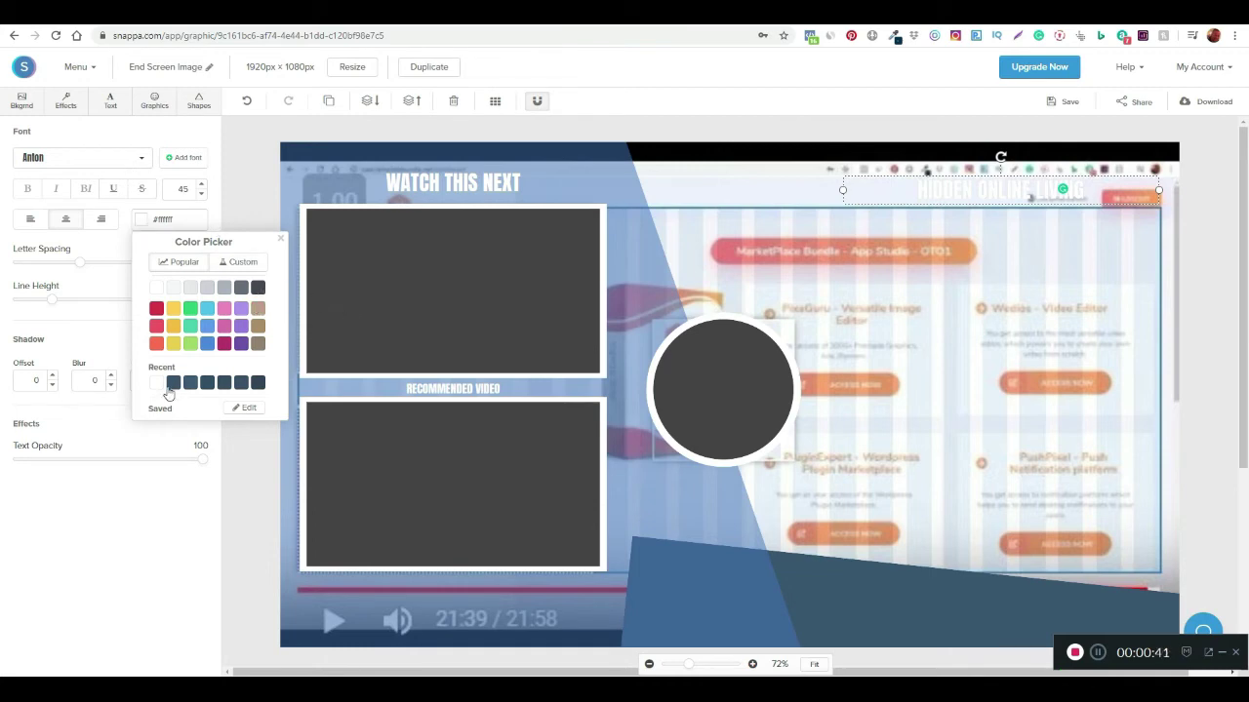
pyautogui.click(256, 291)
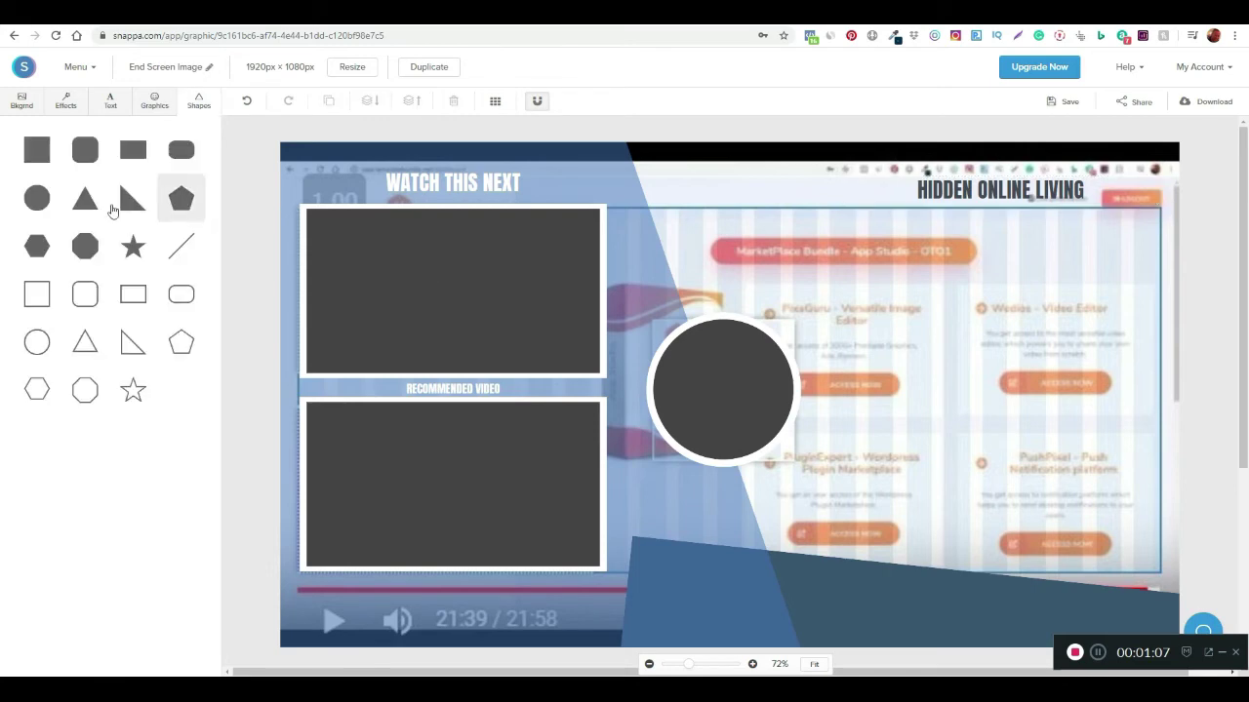
# Step: Add a solid square directly below the "HIDDEN ONLINE LIVING" heading and flatten it into a narrow horizontal bar
pyautogui.moveTo(36, 149); pyautogui.dragTo(1038, 281)
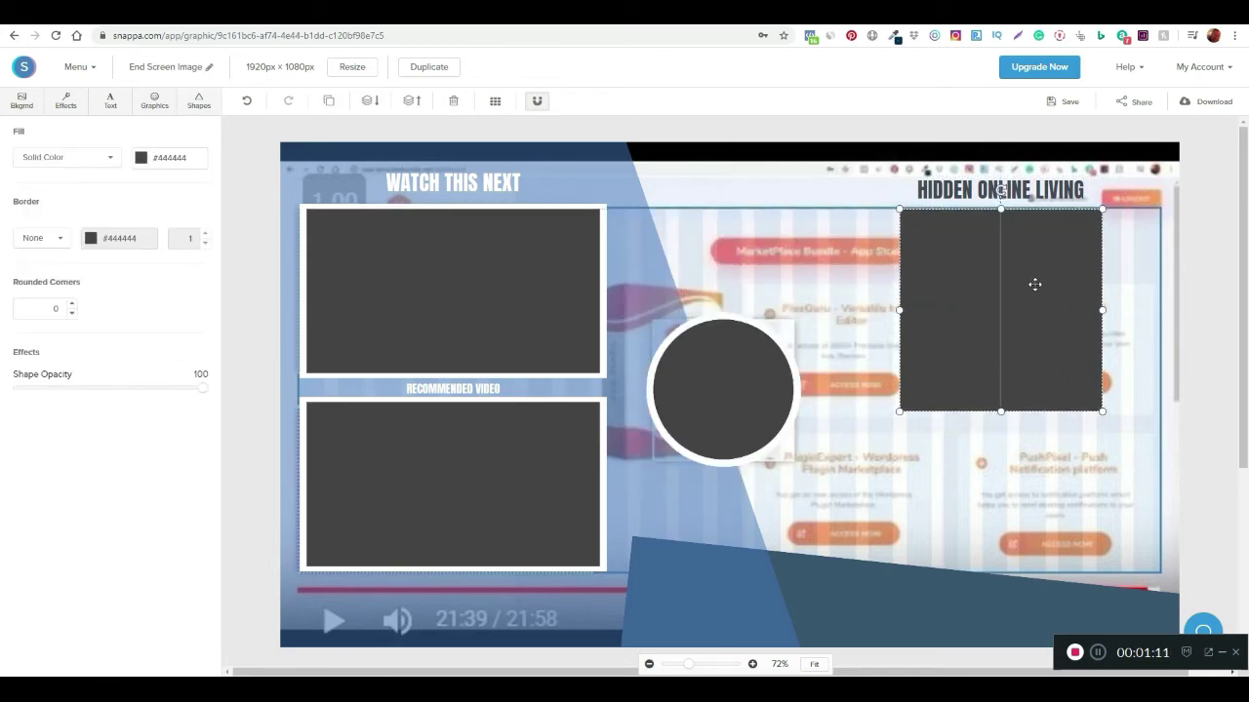
pyautogui.moveTo(999, 411); pyautogui.dragTo(994, 247)
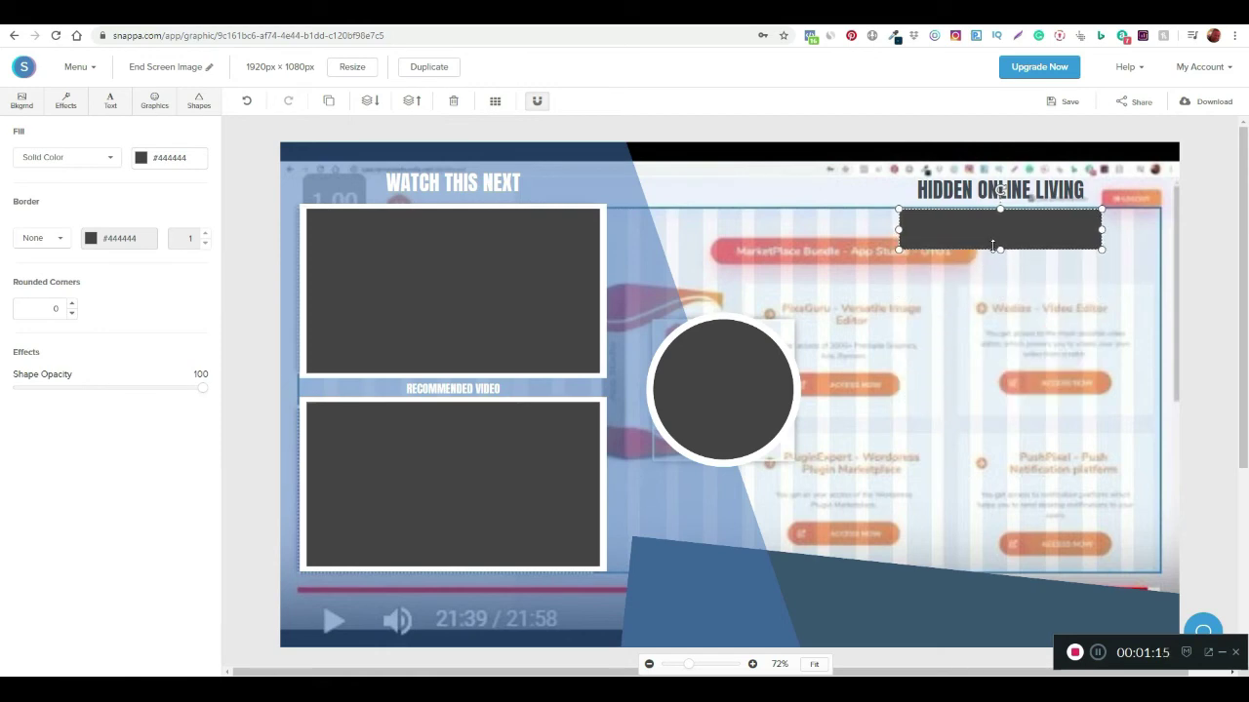
pyautogui.click(92, 243)
# Step: Copy the fill colour #4074bd from the large translucent blue shape and apply it to the new bar
pyautogui.click(291, 419)
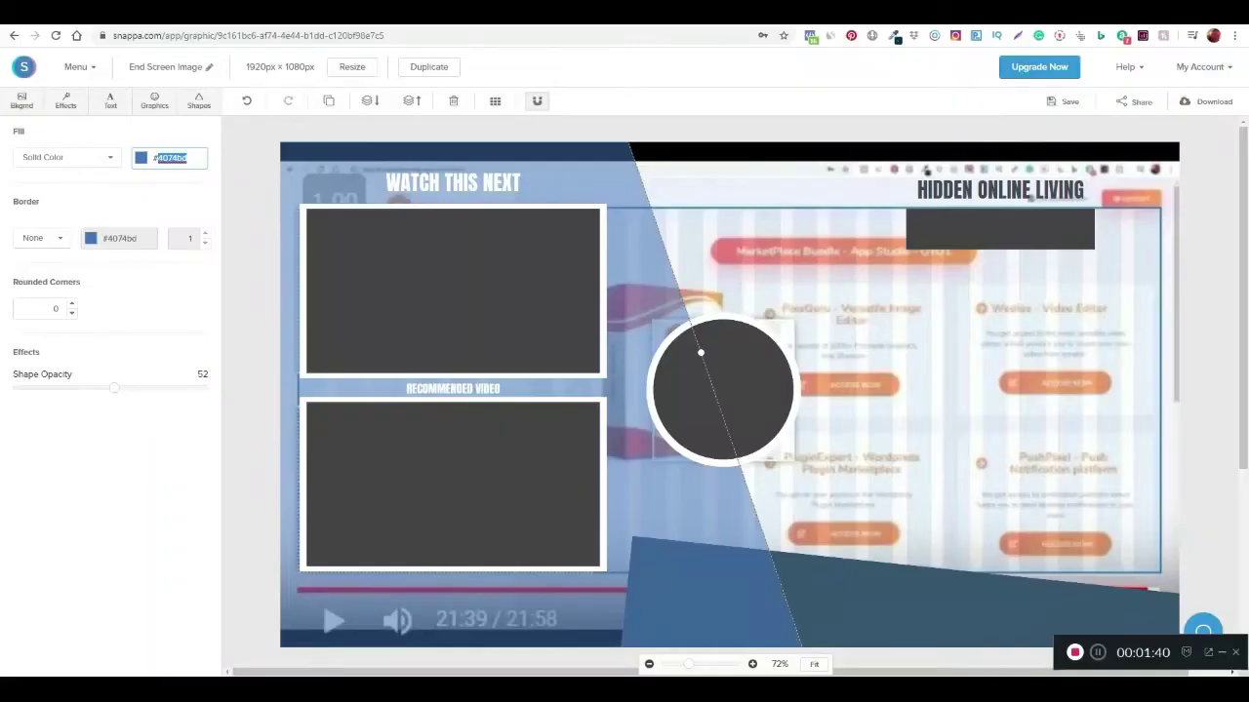
pyautogui.click(153, 157)
pyautogui.hotkey('ctrl', 'c')
pyautogui.click(1018, 219)
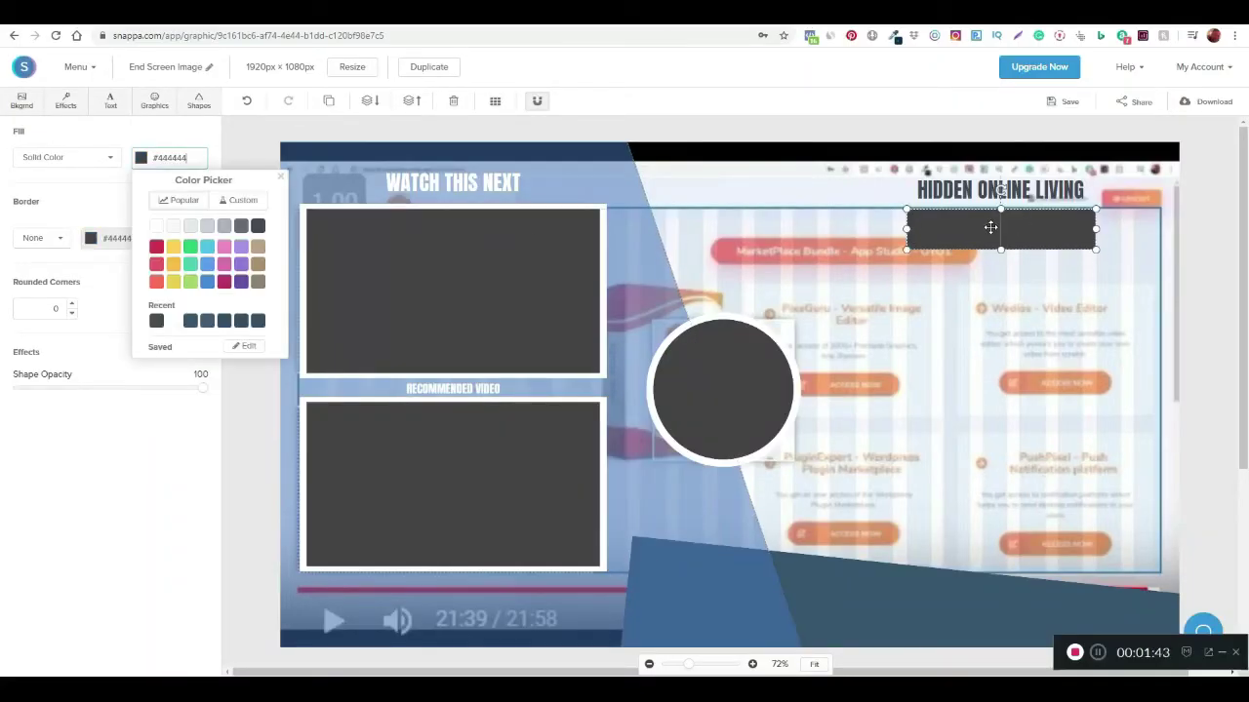
pyautogui.moveTo(199, 157); pyautogui.dragTo(140, 156)
pyautogui.hotkey('ctrl', 'v')
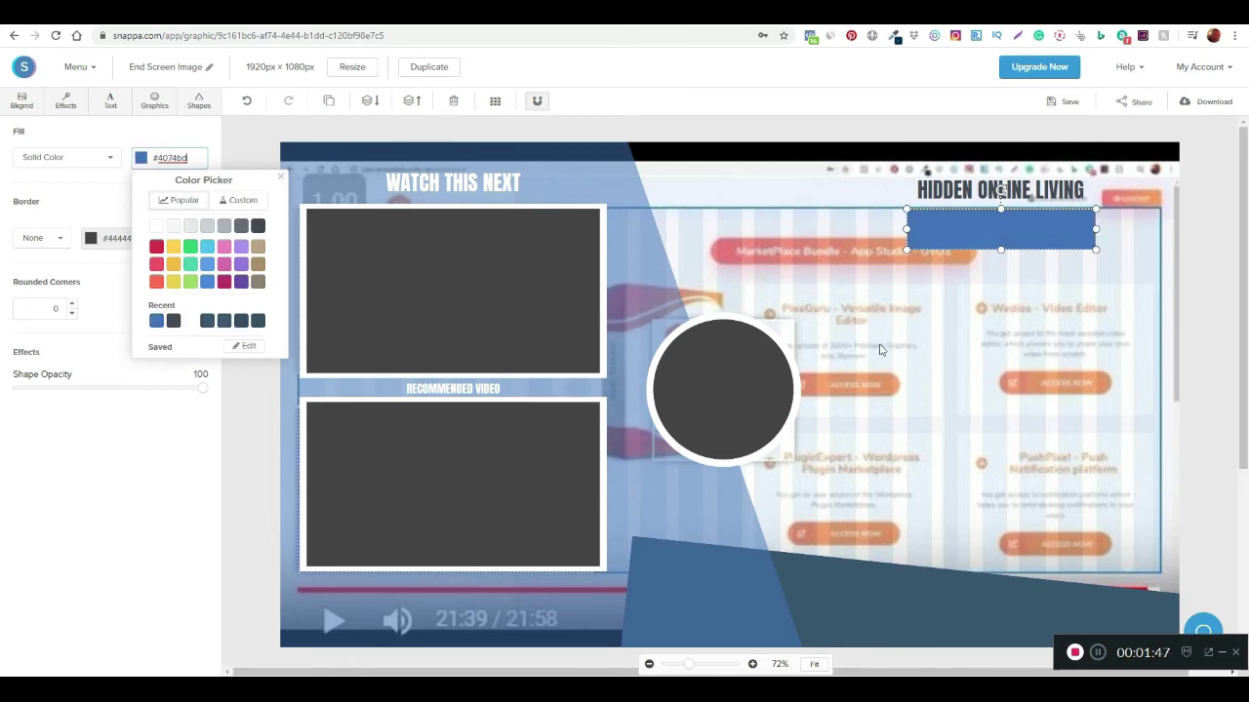
# Step: Move the blue bar over the "HIDDEN ONLINE LIVING" heading, send it behind the text and nudge it left to centre it
pyautogui.moveTo(1040, 238); pyautogui.dragTo(1045, 196)
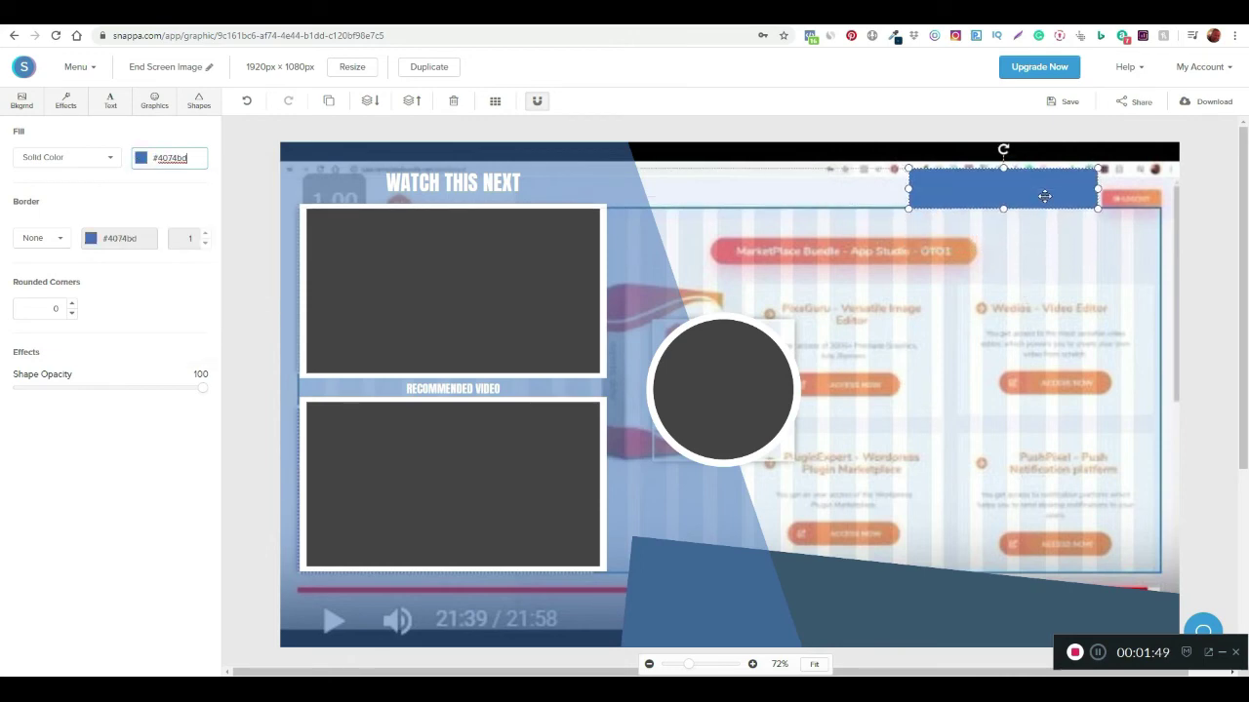
pyautogui.click(369, 102)
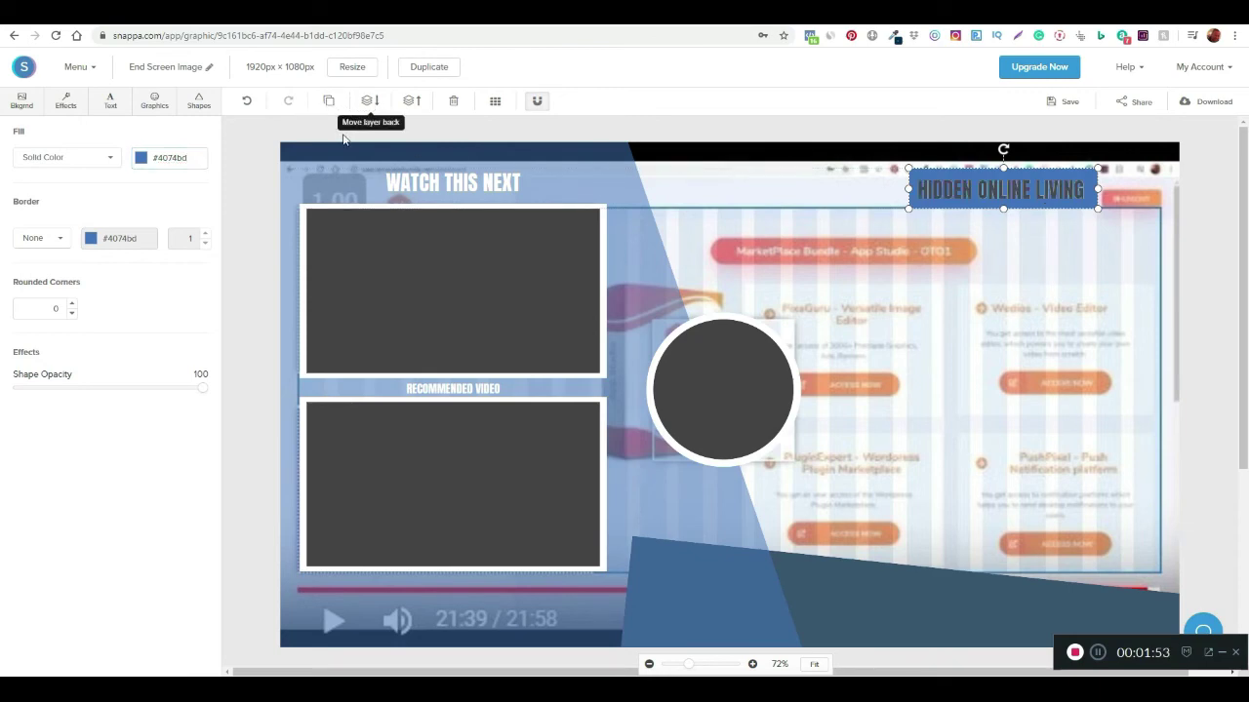
pyautogui.press('Left')
pyautogui.press('Left')
pyautogui.press('Left')
pyautogui.press('Left')
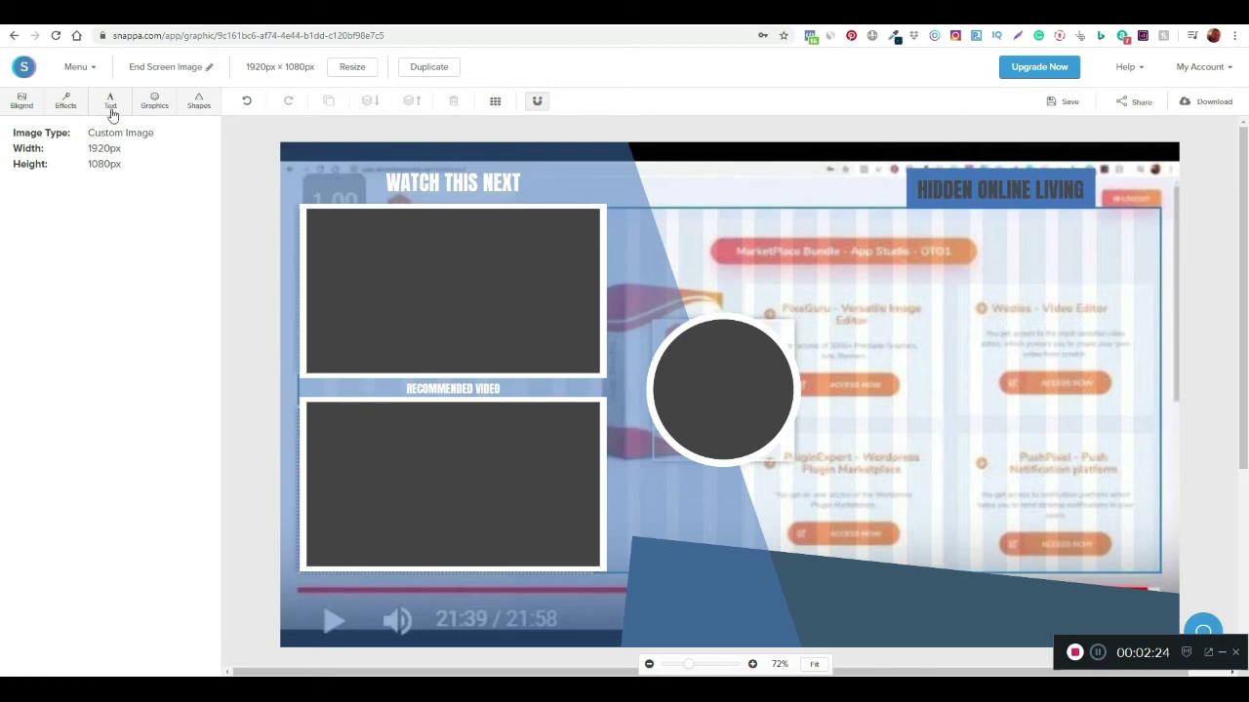
# Step: Add two #4a89dc blue rectangles in the design's lower-right corner, one tilted upward above a thinner level one
pyautogui.click(199, 102)
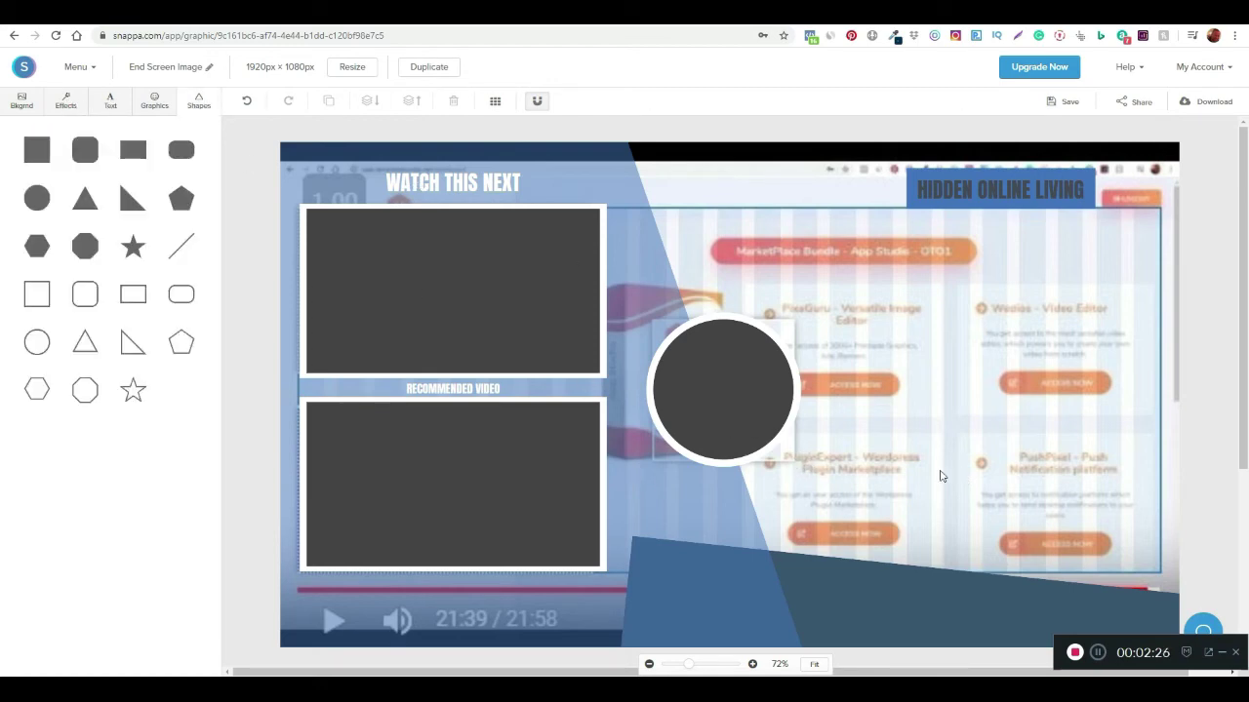
pyautogui.click(37, 149)
pyautogui.moveTo(800, 399); pyautogui.dragTo(1023, 423)
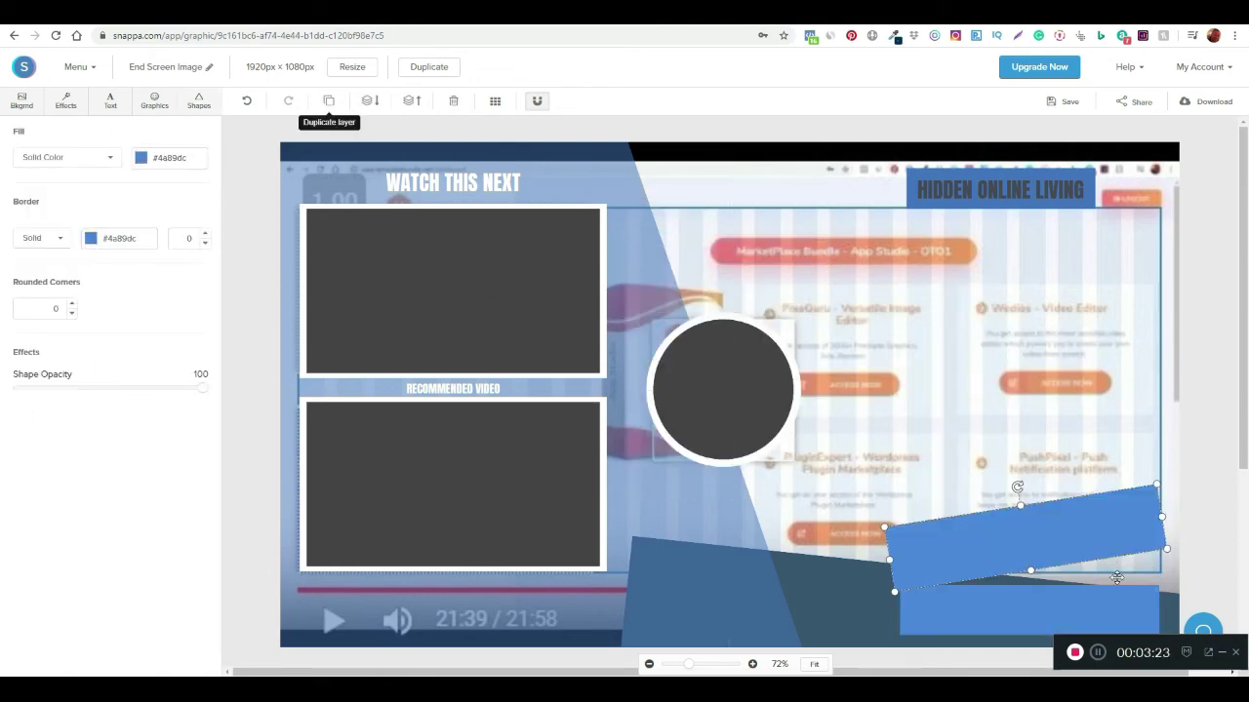
pyautogui.moveTo(1123, 610); pyautogui.dragTo(1120, 594)
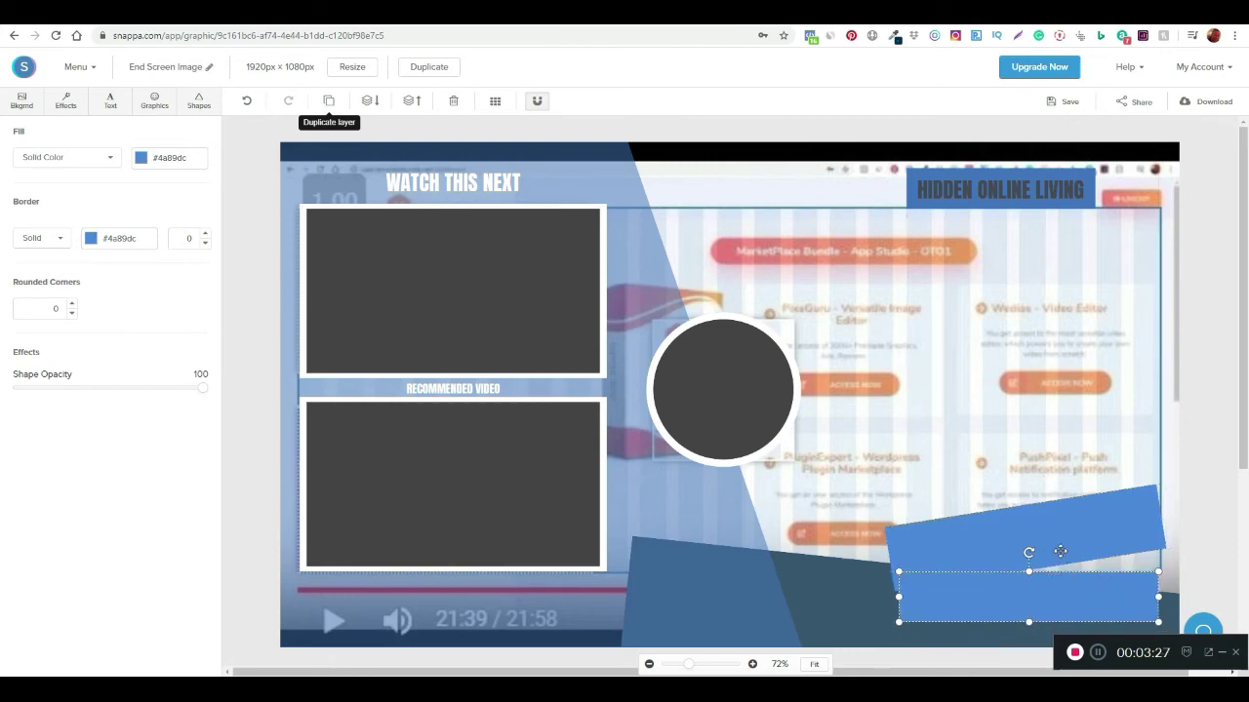
# Step: Put "SUBSCRIBE" in dark Anton size 120 on the tilted rectangle and white "FOR MORE HELPFUL REVIEWS & TIPS" on the level one
pyautogui.click(1038, 531)
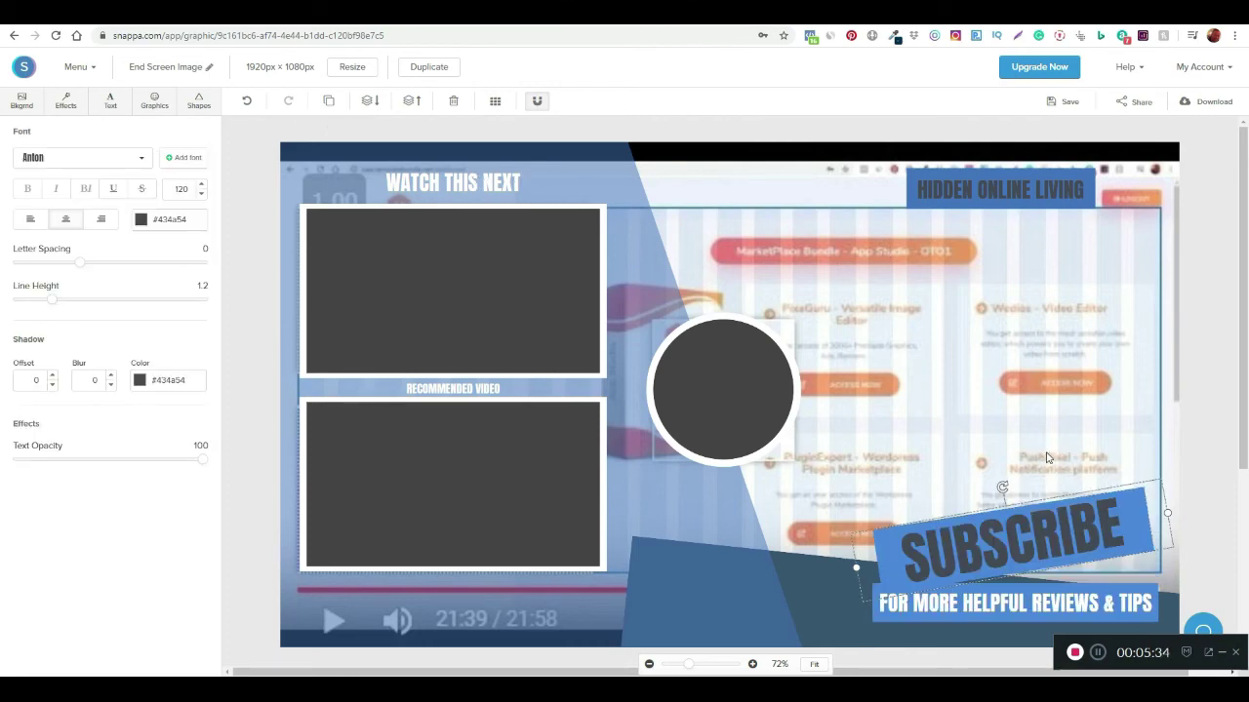
pyautogui.click(1005, 446)
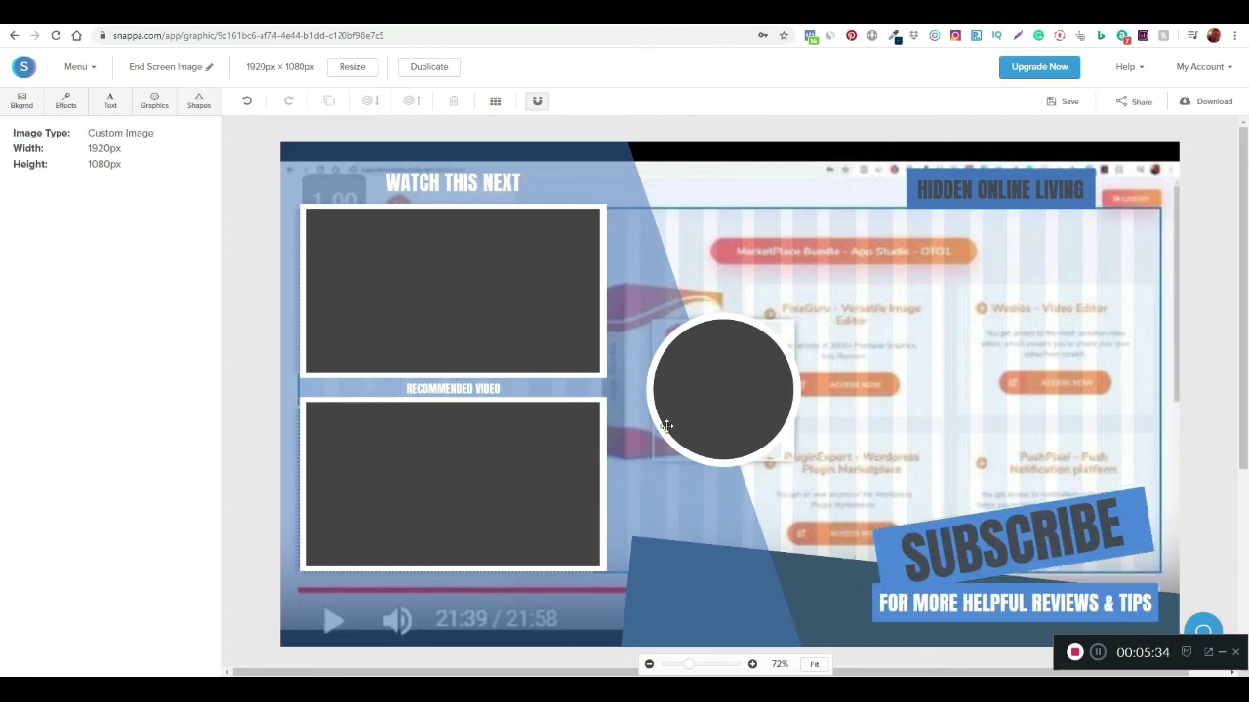
# Step: Search the icon graphics for "ARROW", add a solid black diagonal arrow and move it beside the circle
pyautogui.click(198, 107)
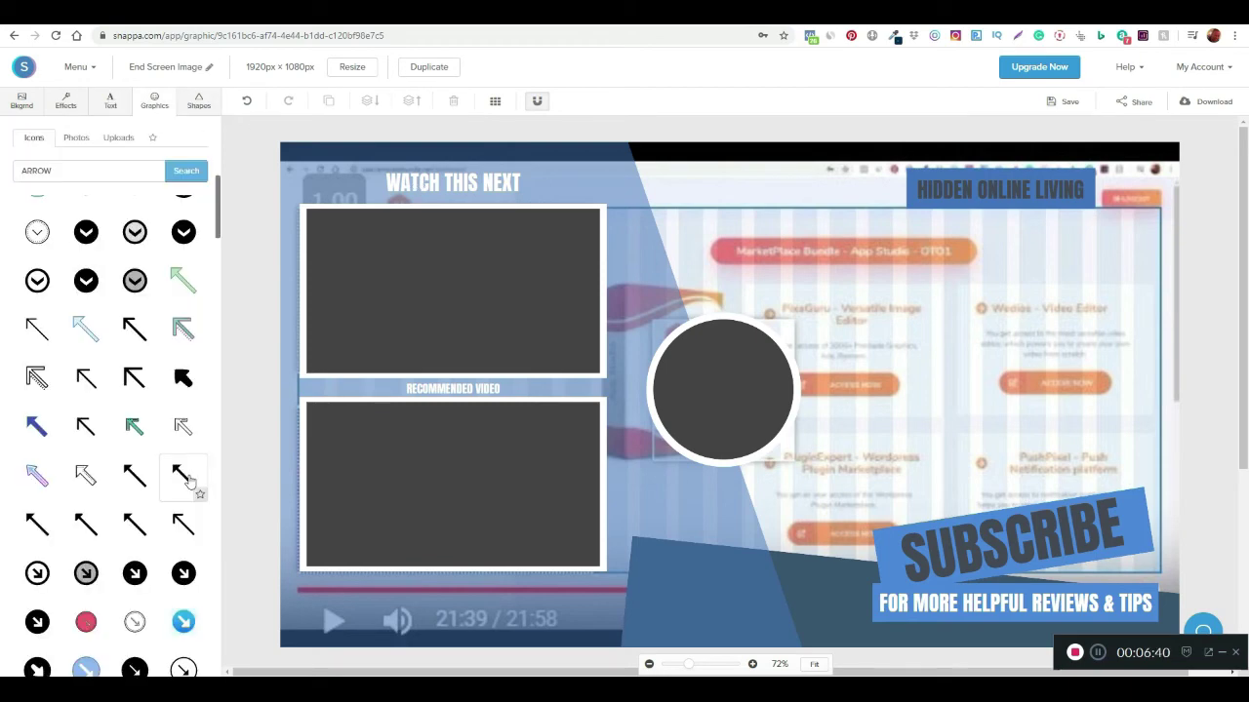
pyautogui.click(183, 475)
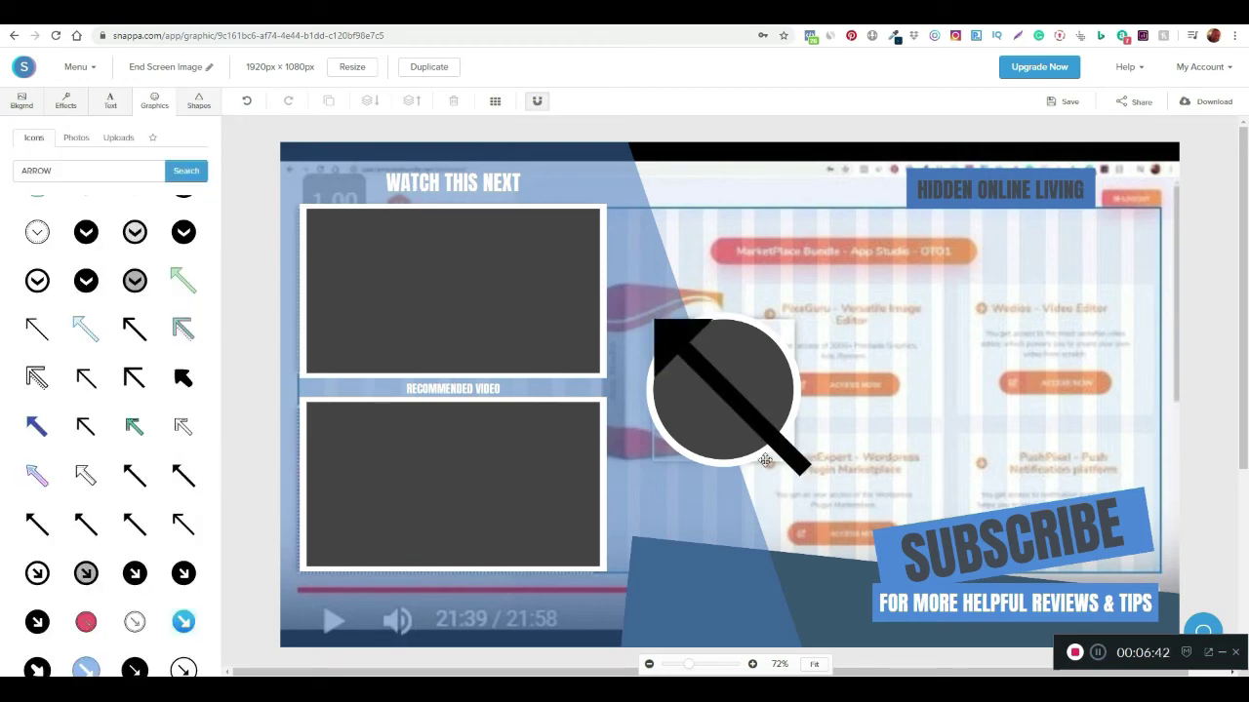
pyautogui.moveTo(773, 439); pyautogui.dragTo(898, 423)
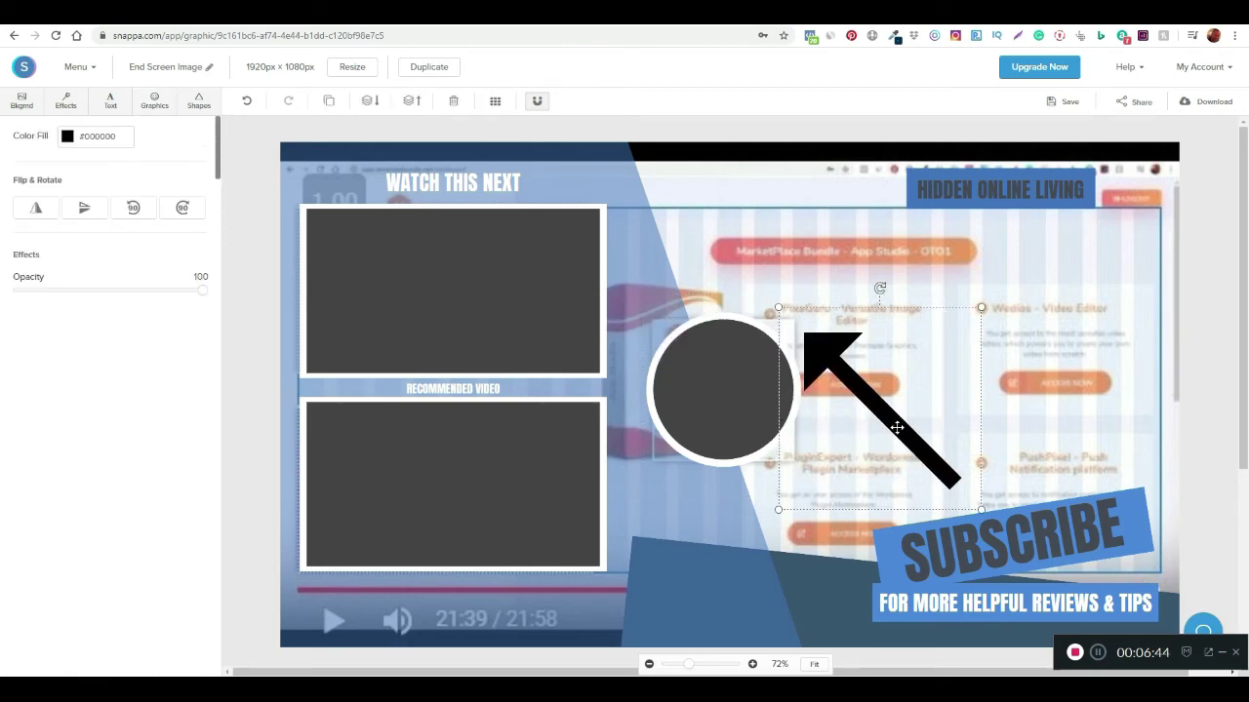
# Step: Shrink the arrow, place it between the circle and the "SUBSCRIBE" banner, and rotate it slightly clockwise to point at the circle
pyautogui.moveTo(778, 310); pyautogui.dragTo(866, 386)
pyautogui.moveTo(903, 464); pyautogui.dragTo(802, 520)
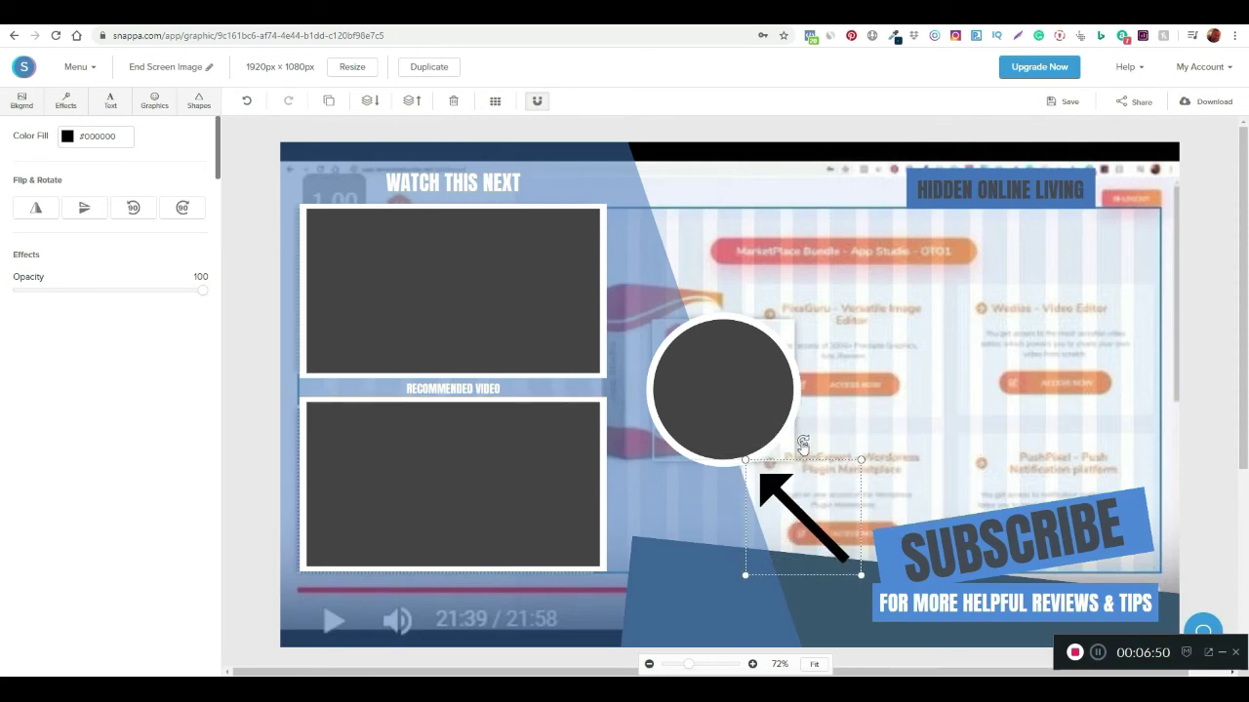
pyautogui.moveTo(803, 441); pyautogui.dragTo(820, 443)
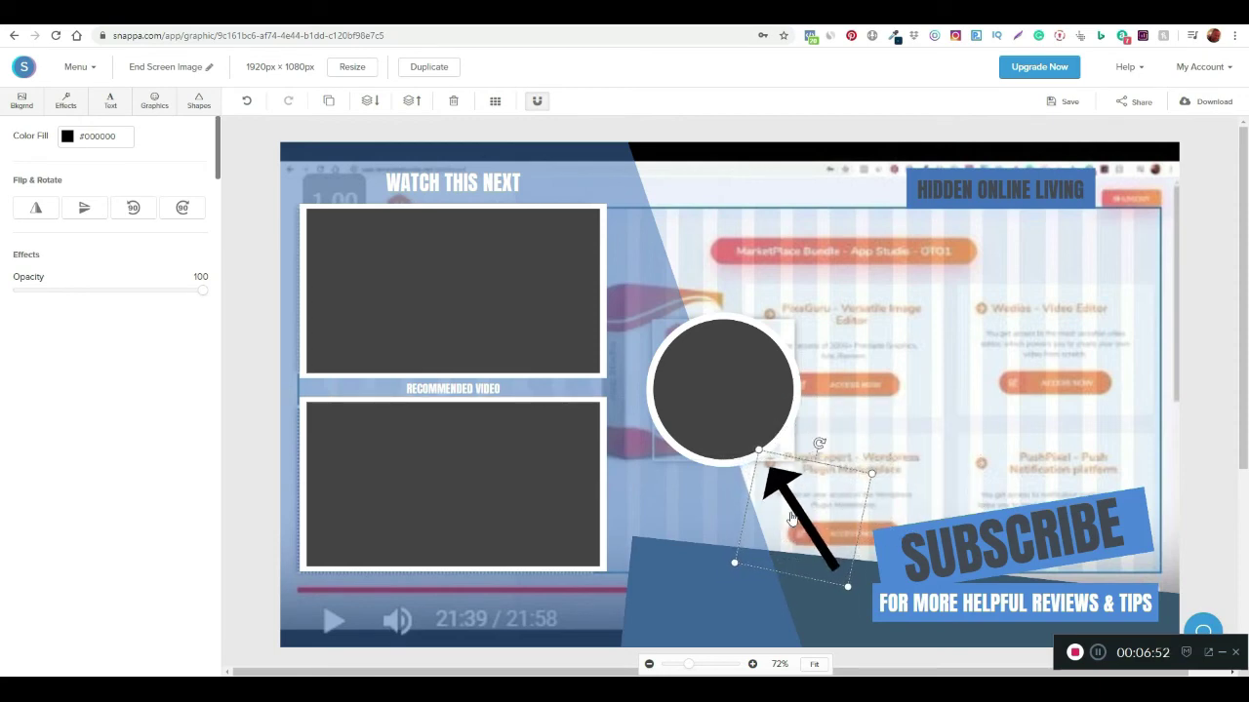
pyautogui.moveTo(798, 518); pyautogui.dragTo(804, 518)
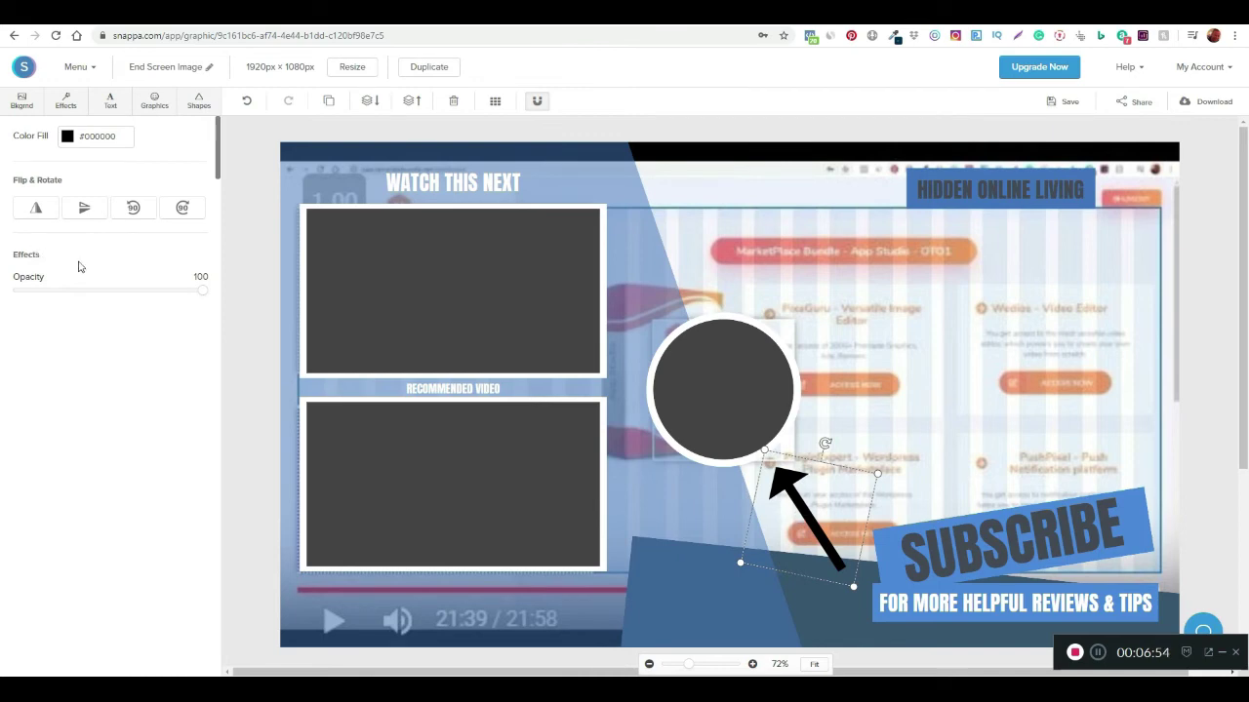
# Step: Recolor the arrow with the custom bright red #f50323
pyautogui.click(68, 137)
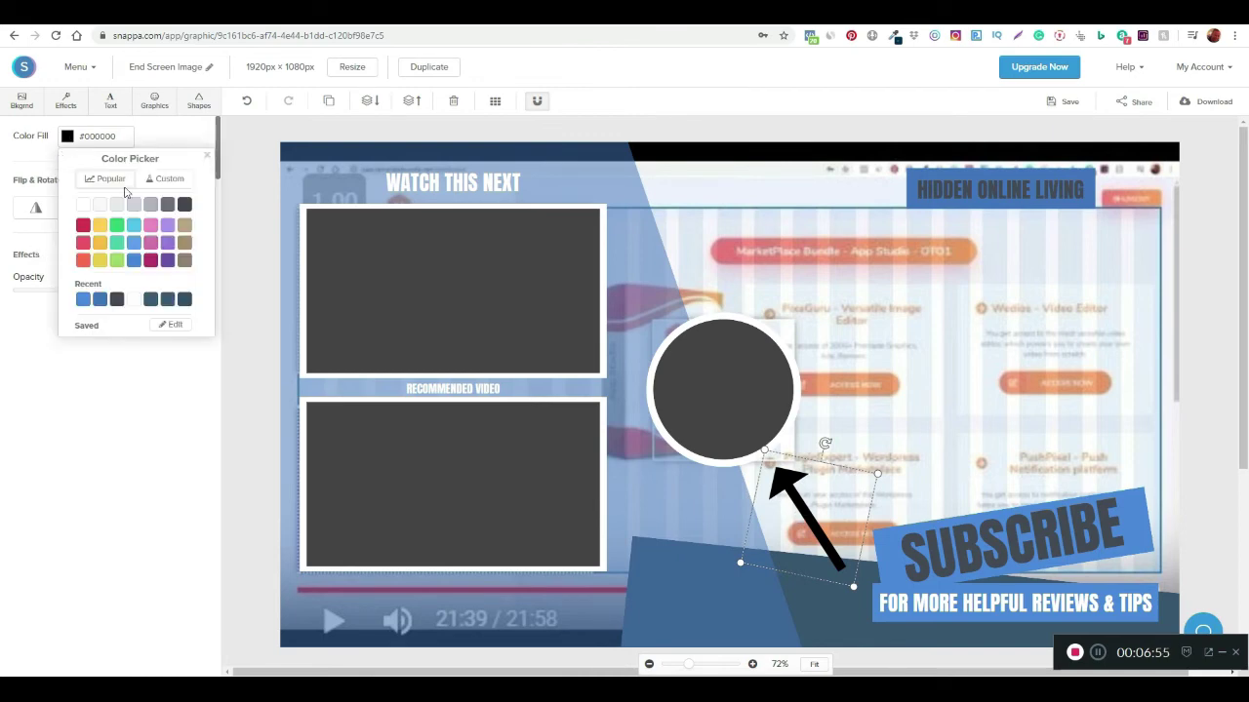
pyautogui.click(83, 227)
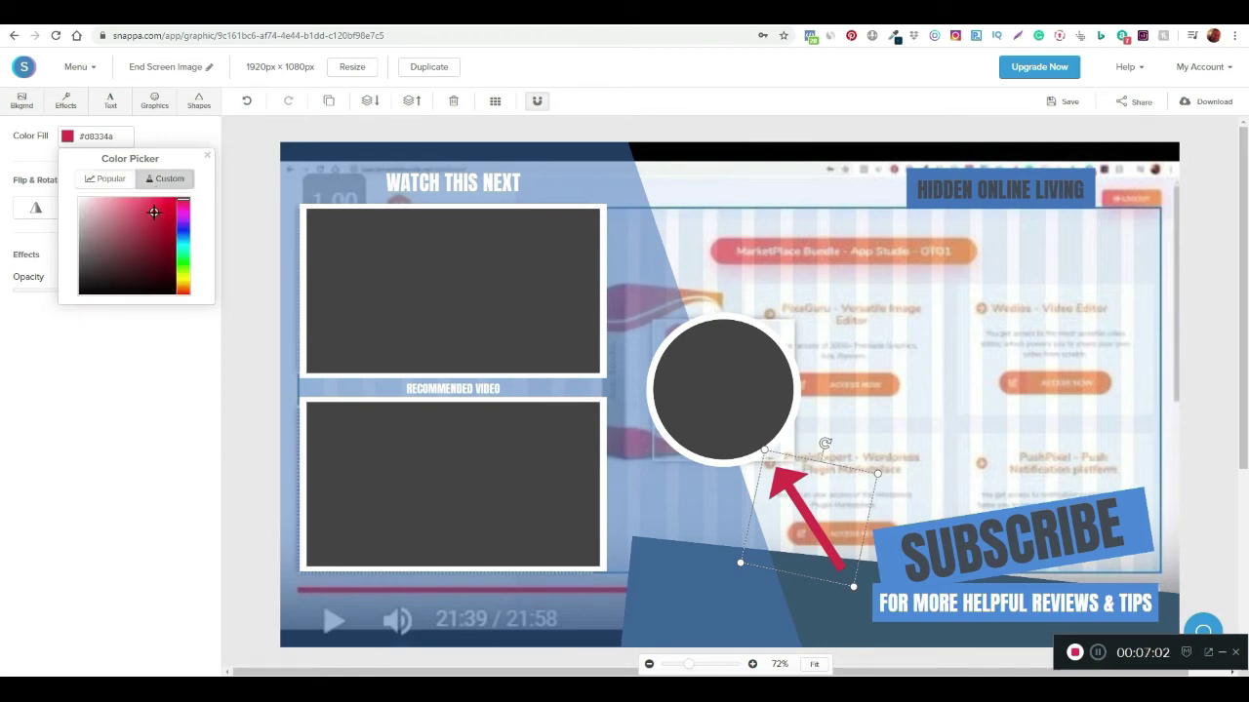
pyautogui.moveTo(153, 212); pyautogui.dragTo(175, 200)
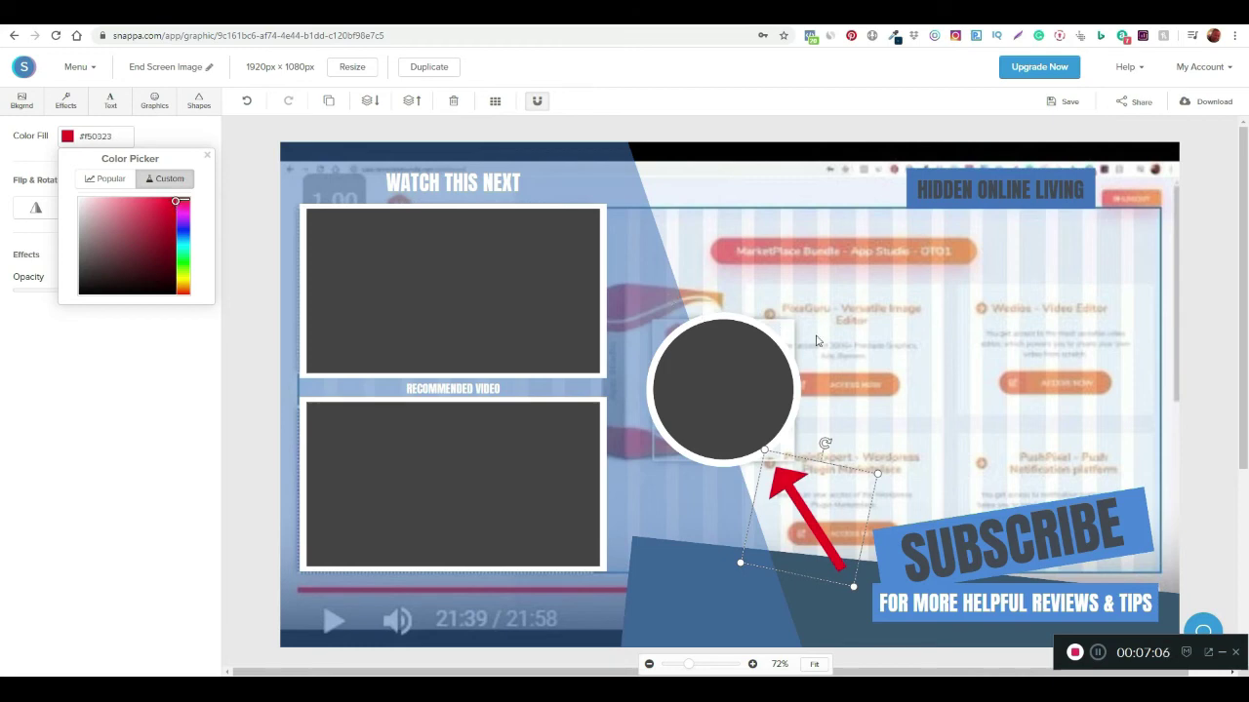
pyautogui.click(939, 391)
# Step: Set the slanted blue panel's shape opacity to 100, move the arrow slightly down away from the circle and save the design
pyautogui.click(642, 289)
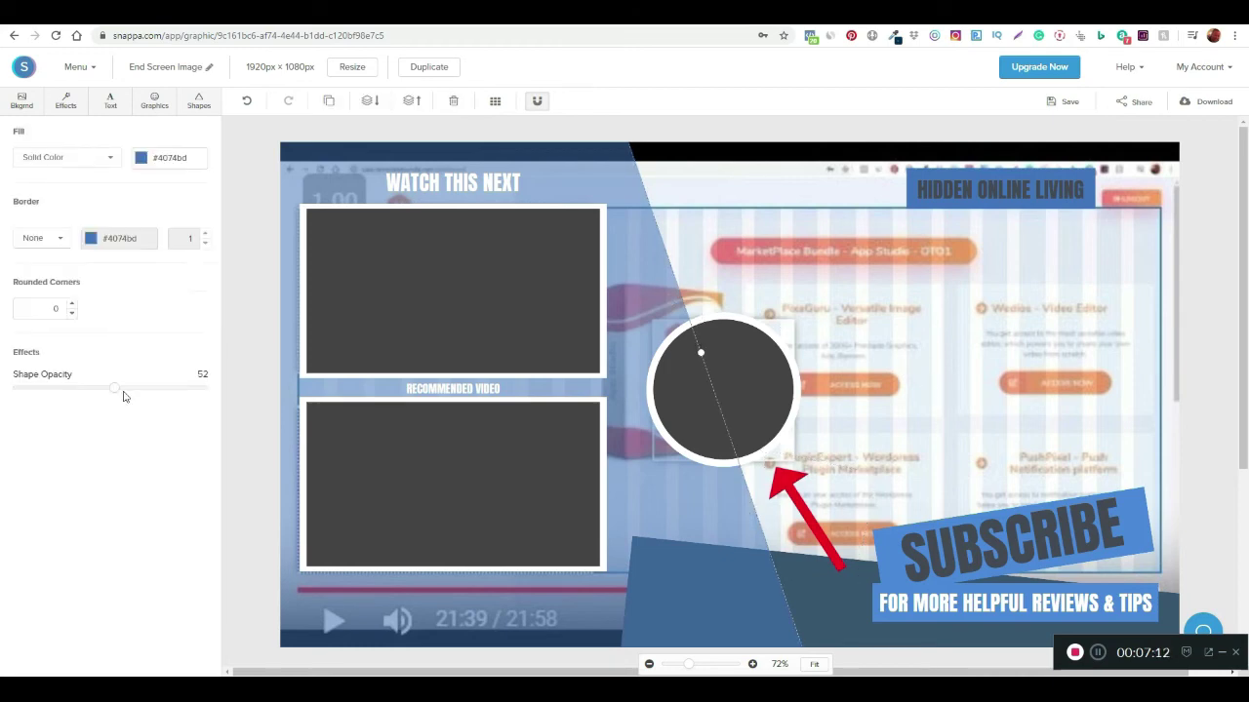
pyautogui.moveTo(118, 394); pyautogui.dragTo(206, 391)
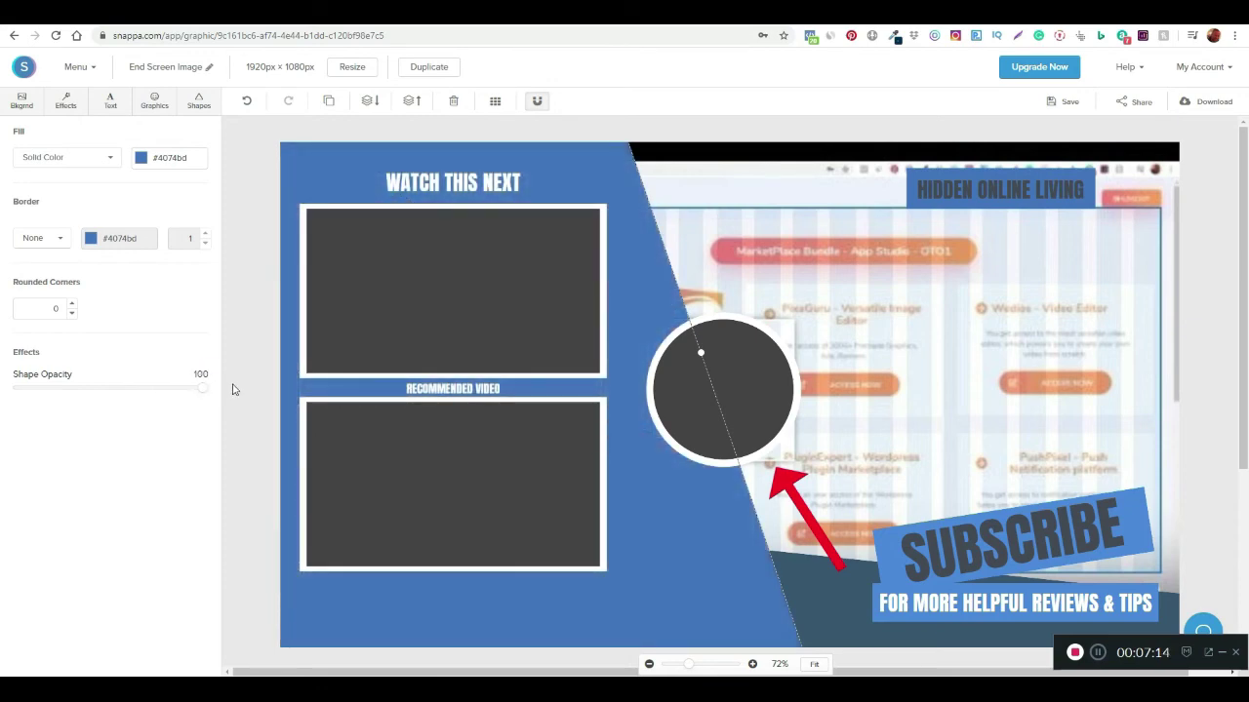
pyautogui.click(802, 525)
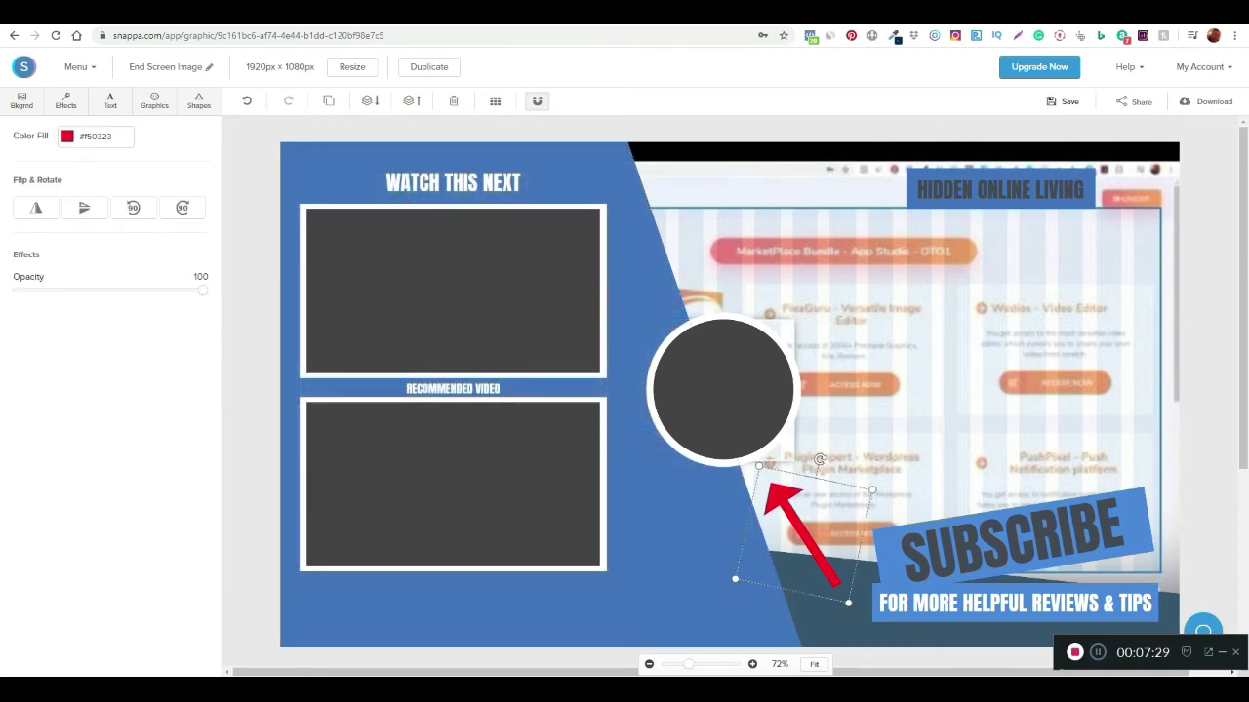
pyautogui.hotkey('ctrl', 's')
# Step: Delete the dark circle and both dark video rectangles from inside their white frames
pyautogui.click(735, 405)
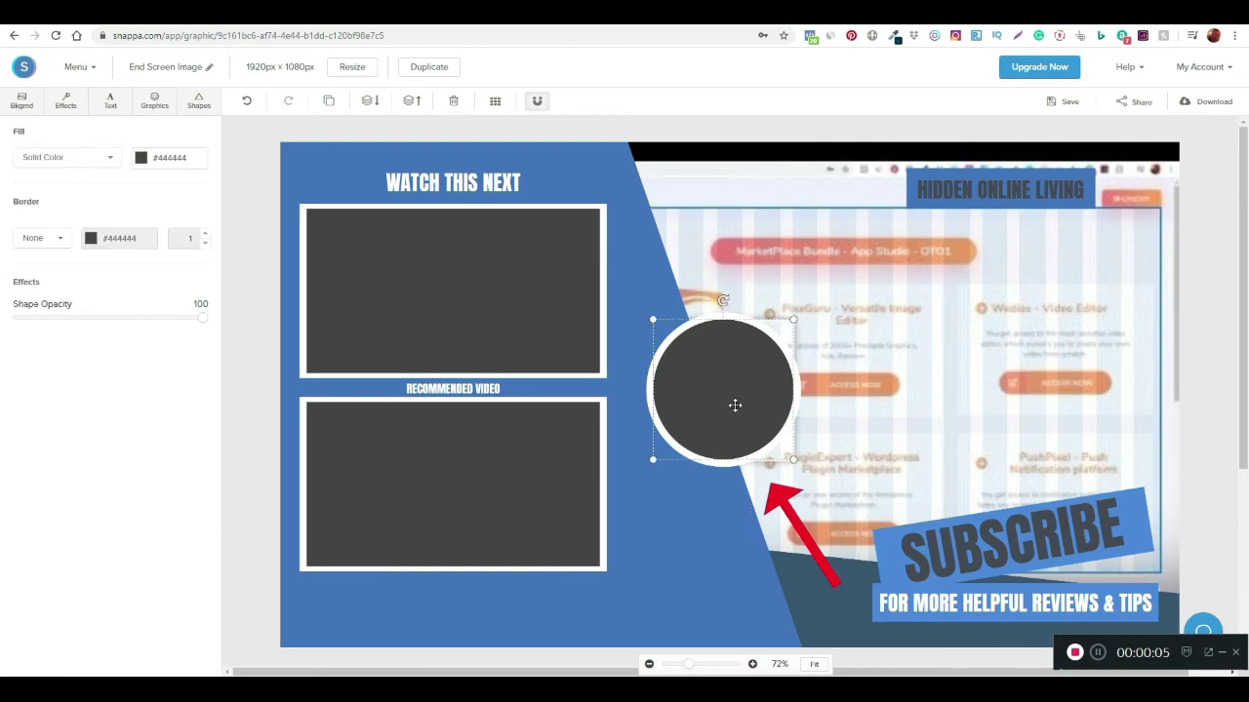
pyautogui.press('Delete')
pyautogui.click(546, 346)
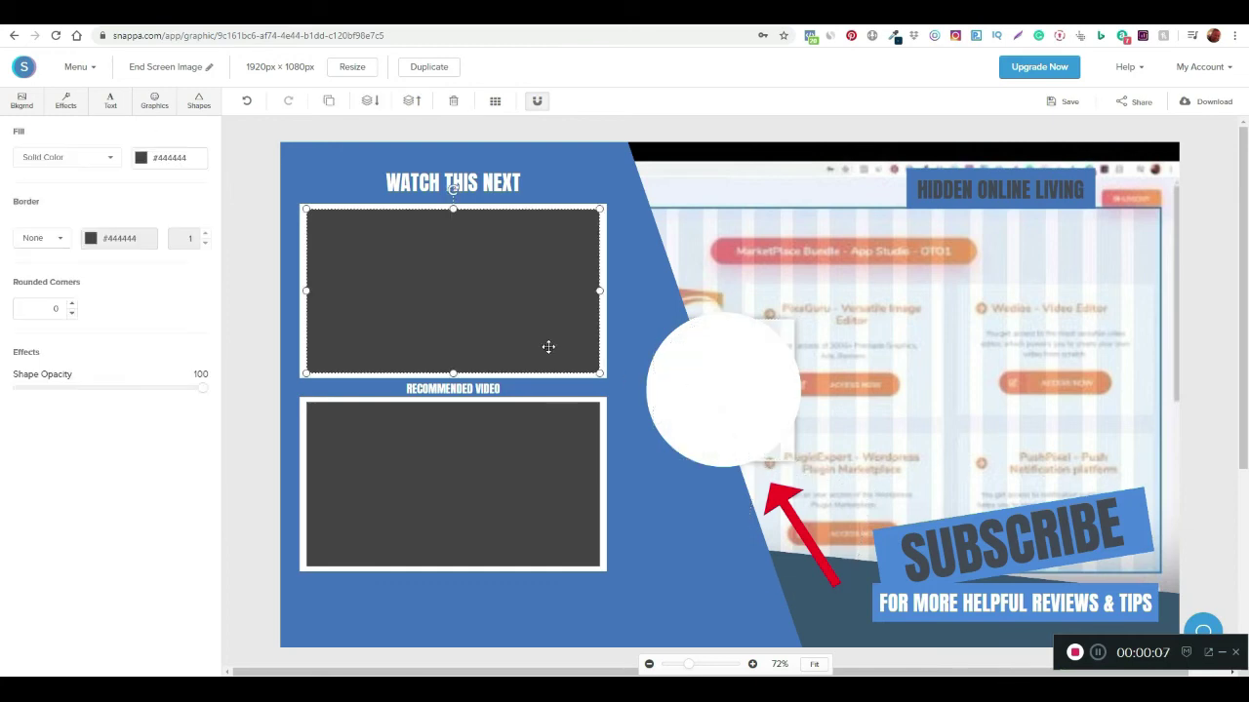
pyautogui.press('Delete')
pyautogui.click(559, 520)
pyautogui.press('Delete')
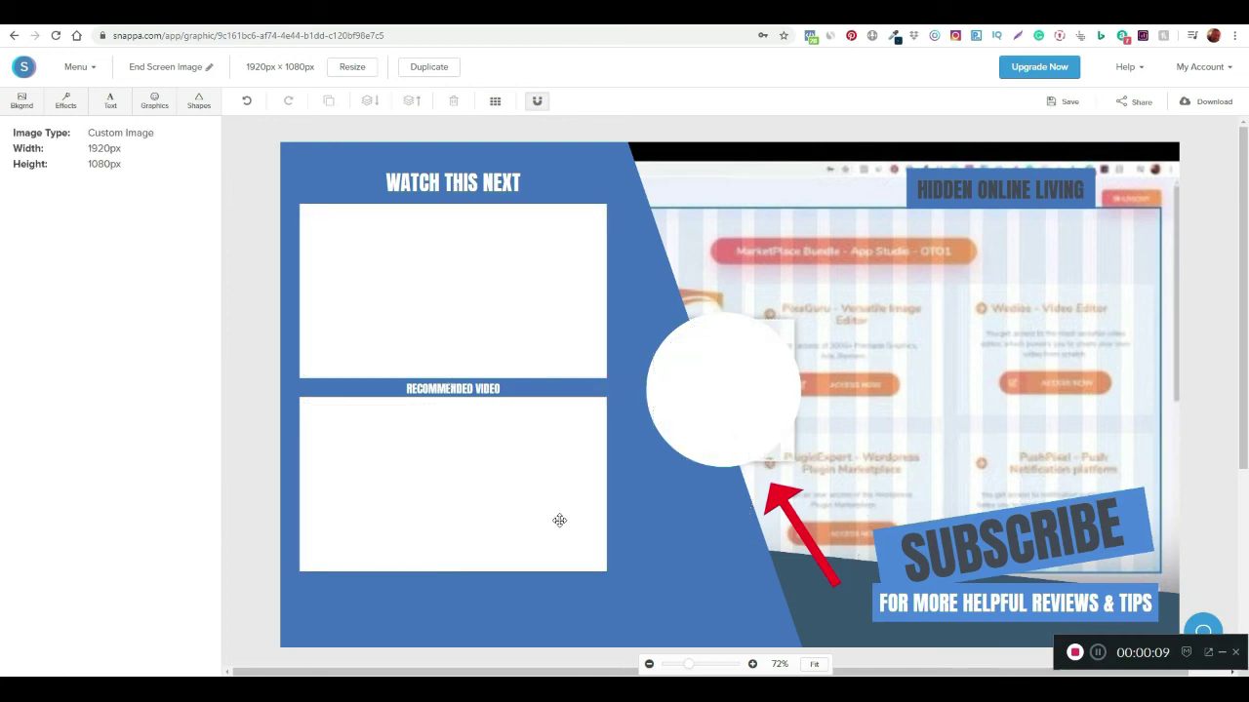
# Step: Remove the background image and download the design as a high-res PNG
pyautogui.click(21, 101)
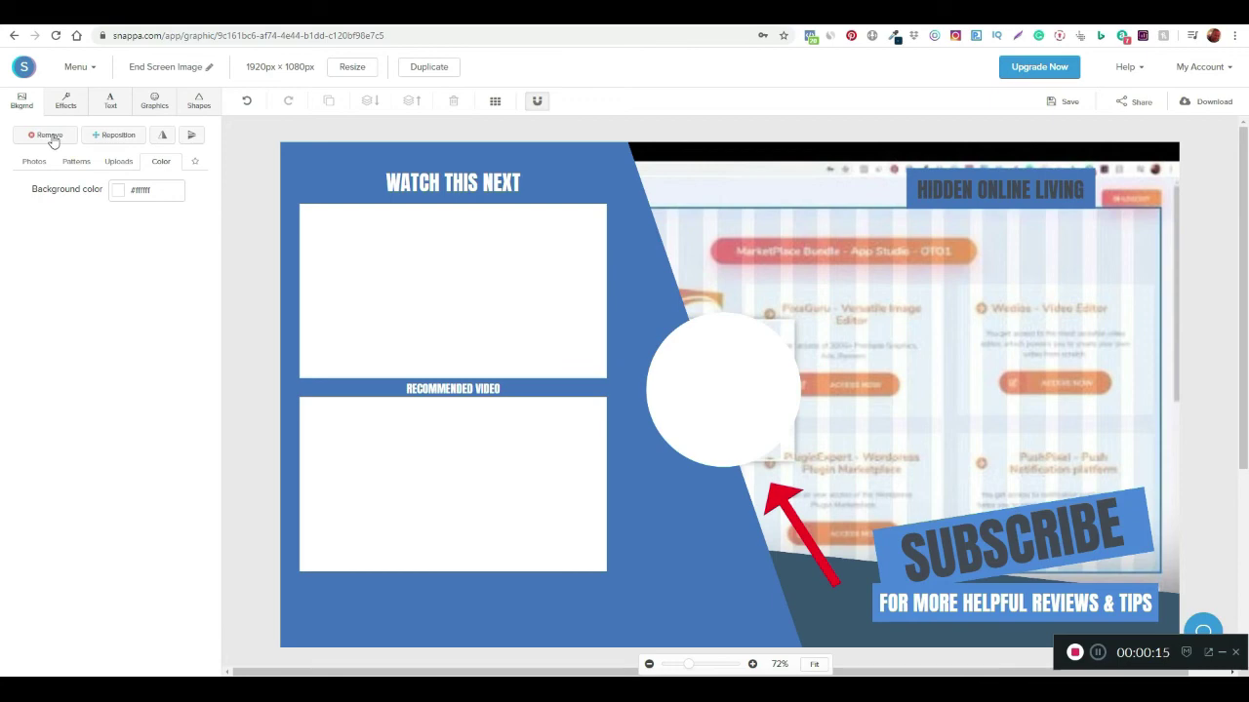
pyautogui.click(49, 136)
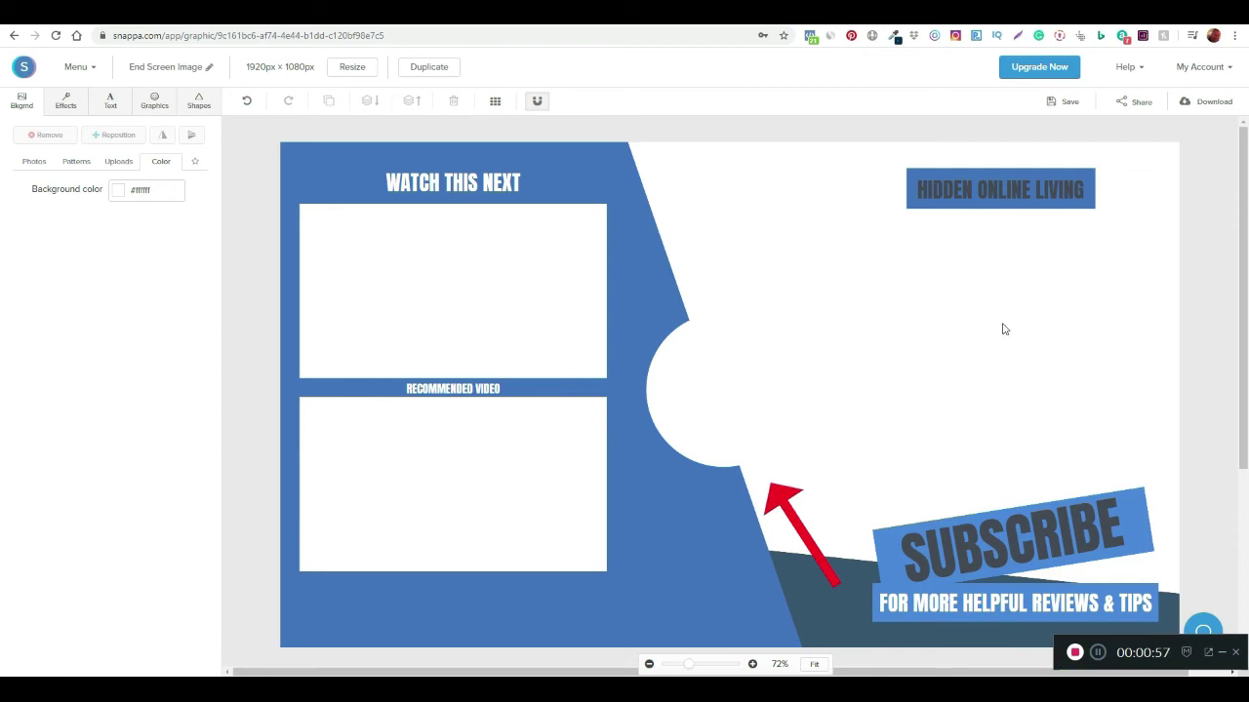
pyautogui.click(1210, 105)
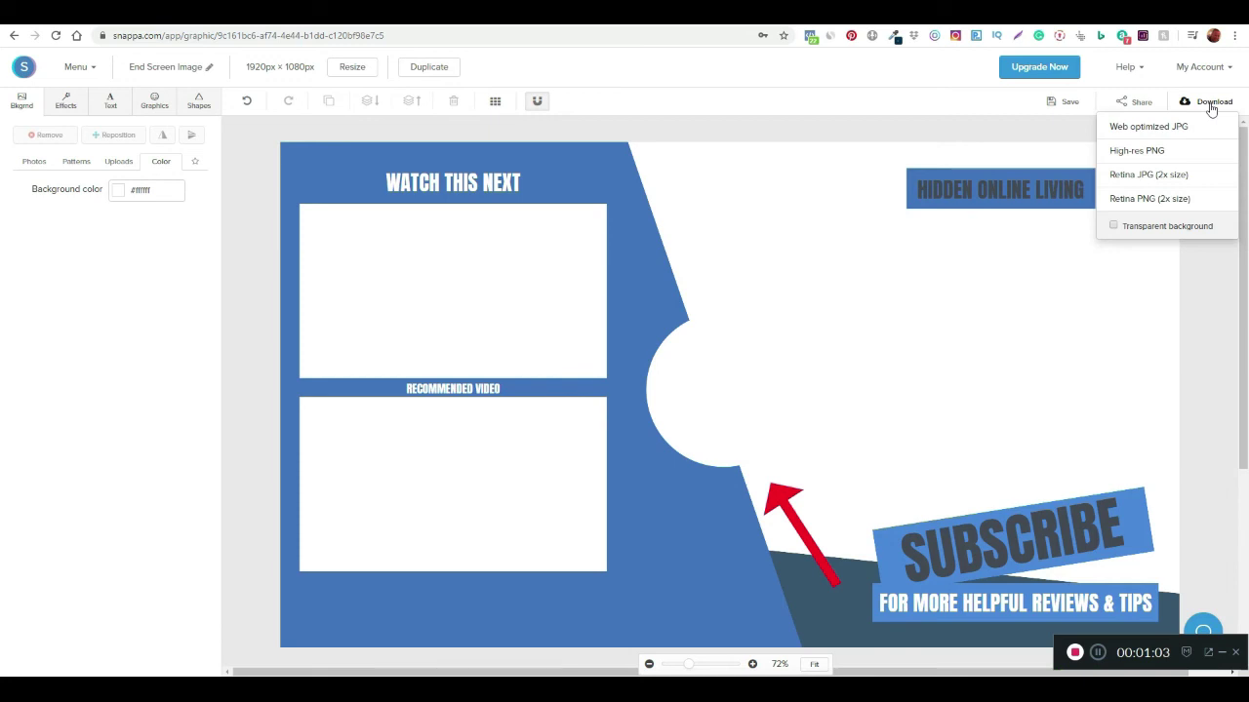
pyautogui.click(1138, 152)
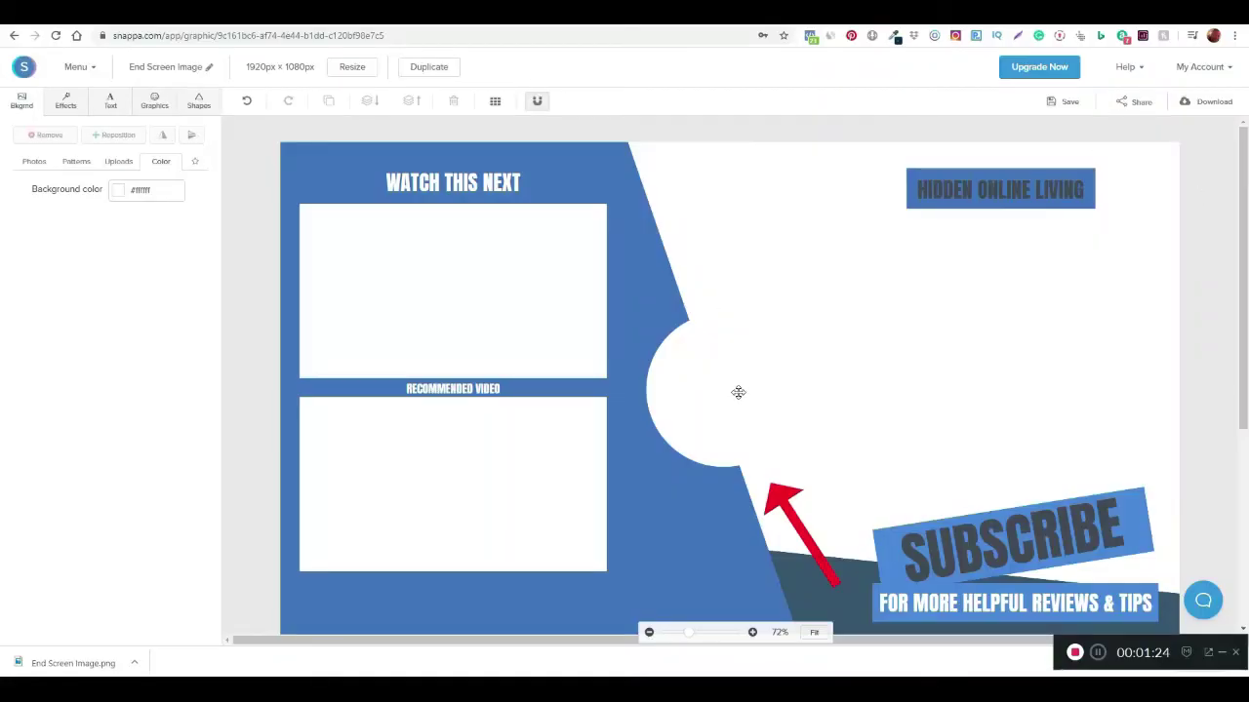
# Step: Show the downloaded End Screen Image.png in its Downloads folder
pyautogui.click(136, 665)
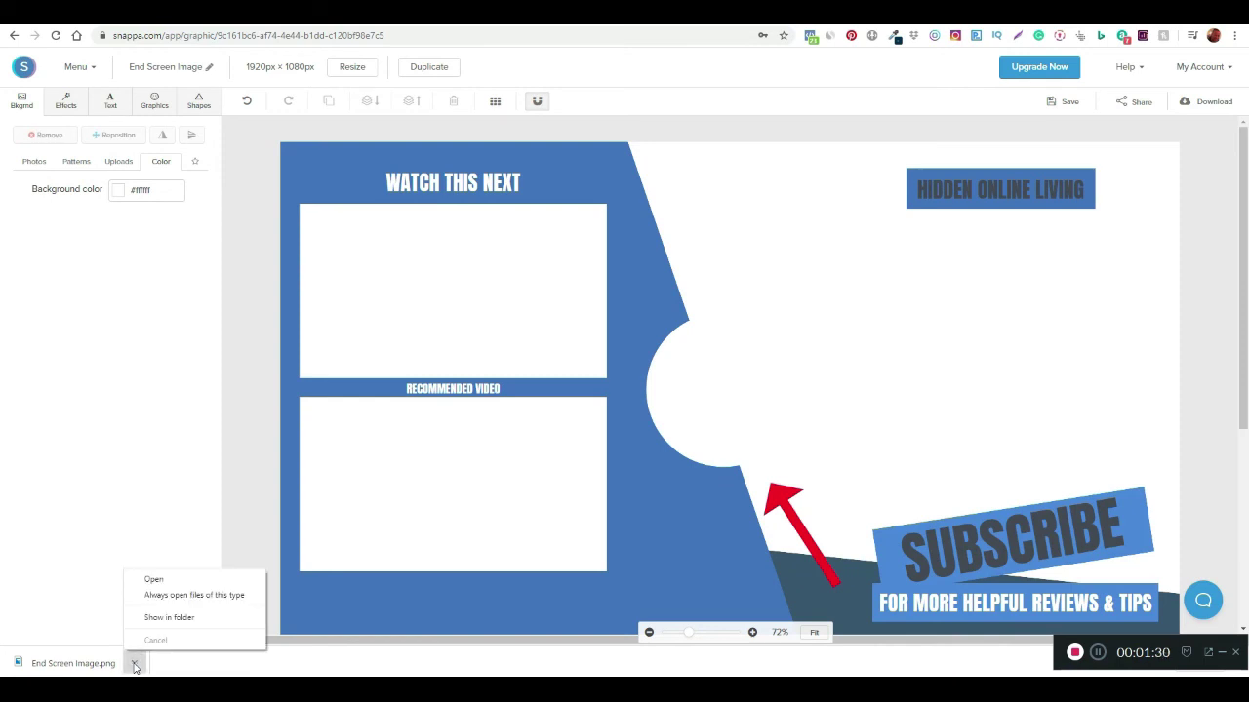
pyautogui.click(179, 619)
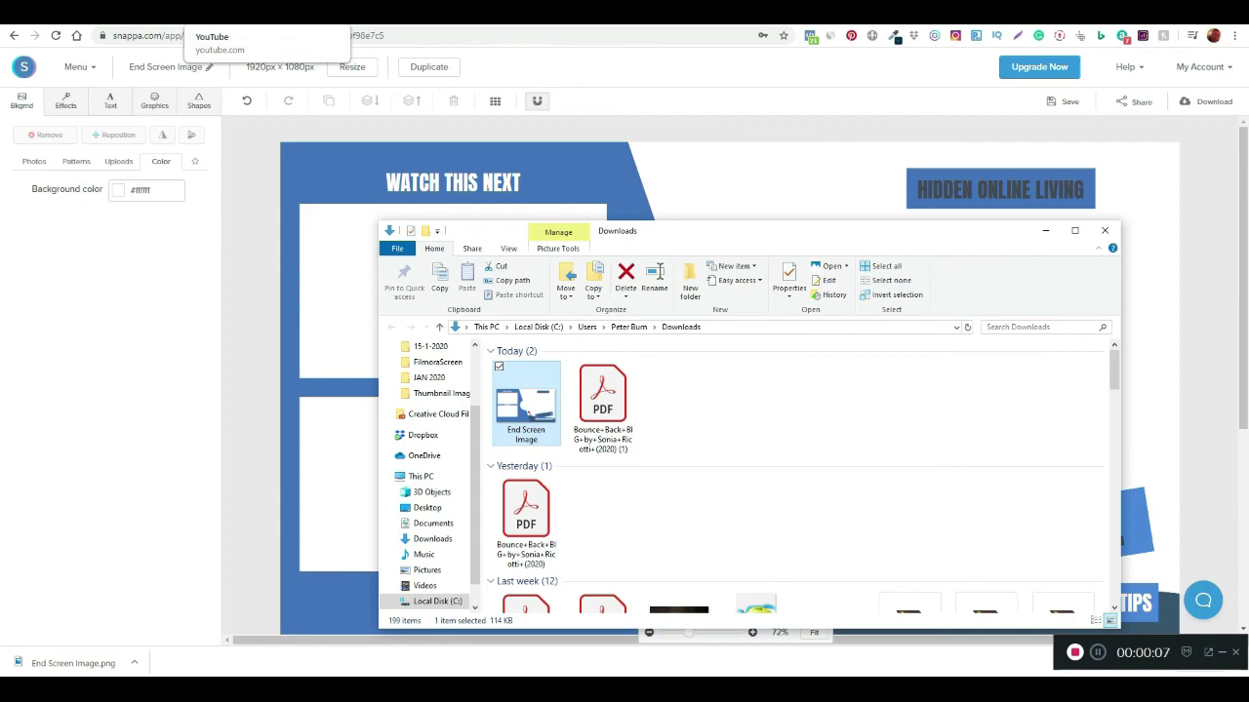
pyautogui.click(267, 36)
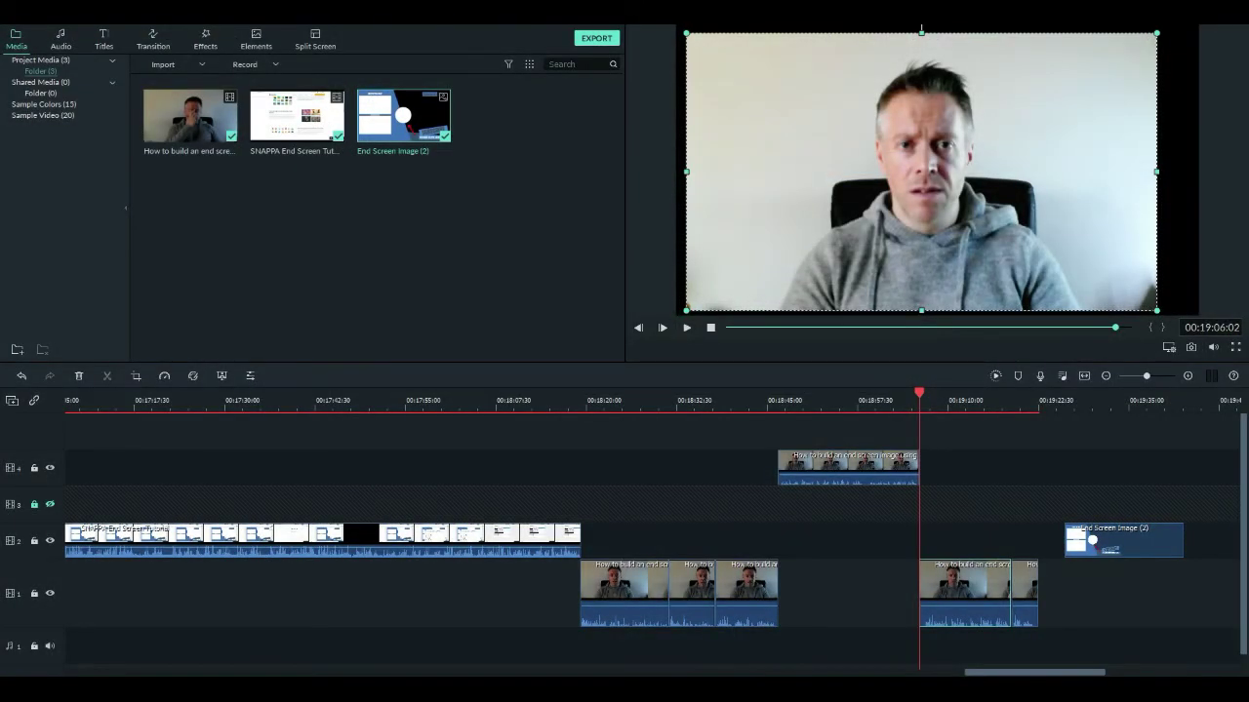
# Step: Switch to Filmora, place the End Screen Image (2) clip on track 2 over the last webcam clips and slide it back past them
pyautogui.moveTo(403, 115)
pyautogui.moveTo(1122, 540); pyautogui.dragTo(977, 541)
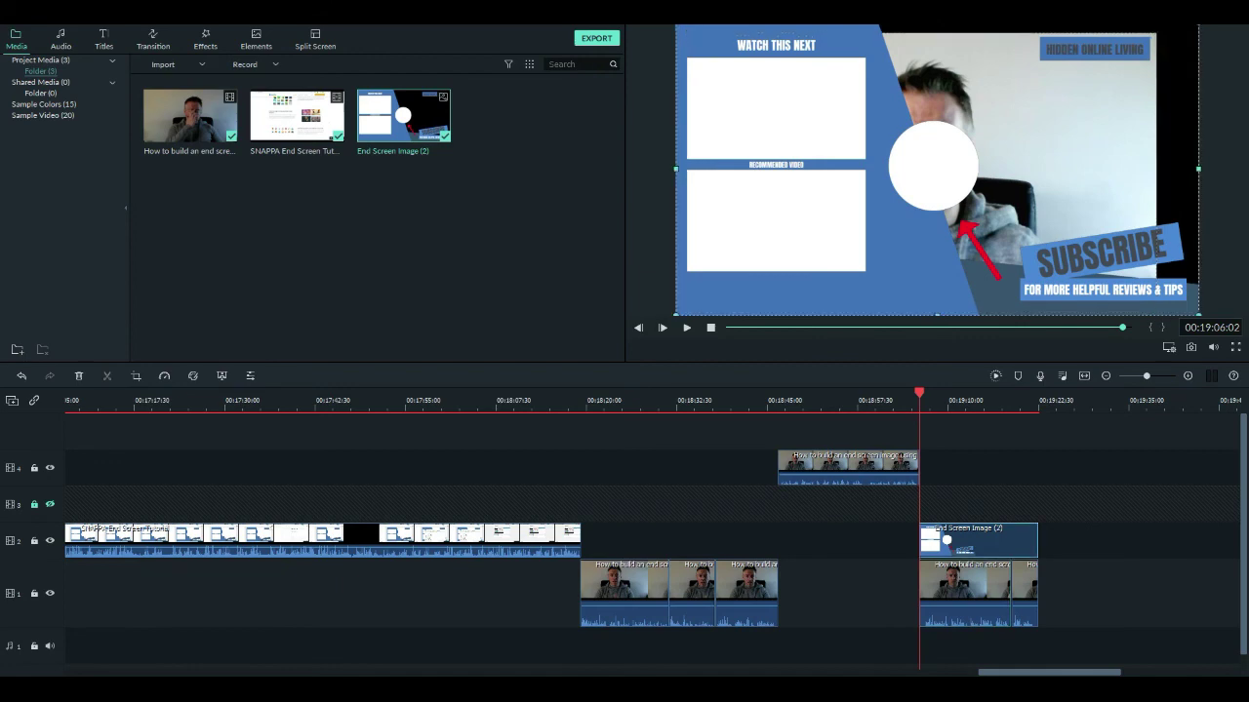
pyautogui.moveTo(978, 541); pyautogui.dragTo(1132, 540)
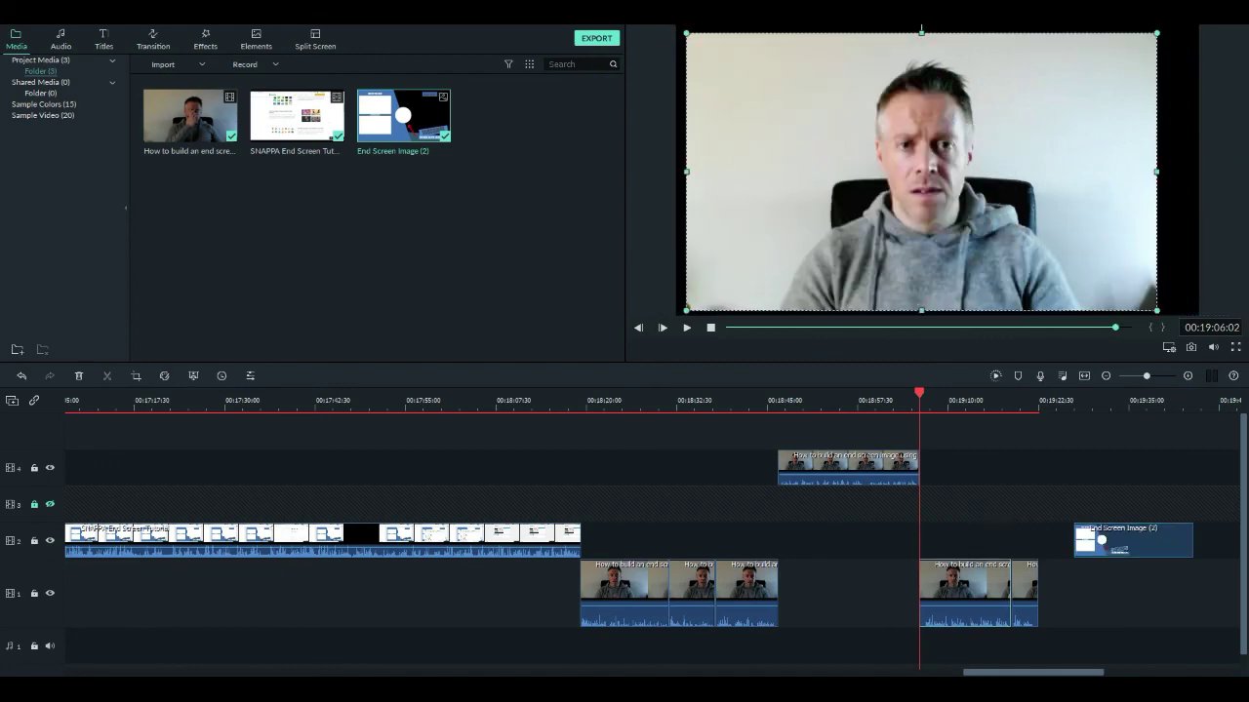
# Step: Shift the last webcam footage to the right in the preview frame and place the End Screen Image (2) clip above it at 00:19:06:02
pyautogui.moveTo(921, 172); pyautogui.dragTo(1051, 164)
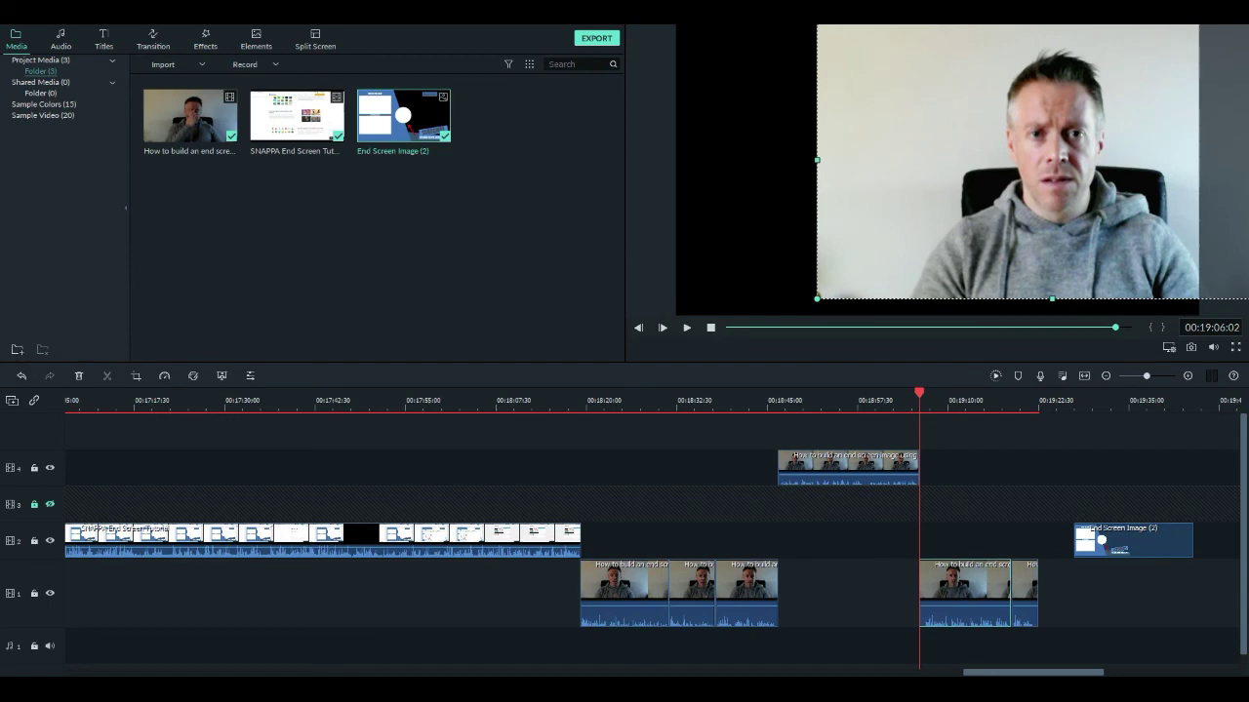
pyautogui.moveTo(1132, 541); pyautogui.dragTo(979, 540)
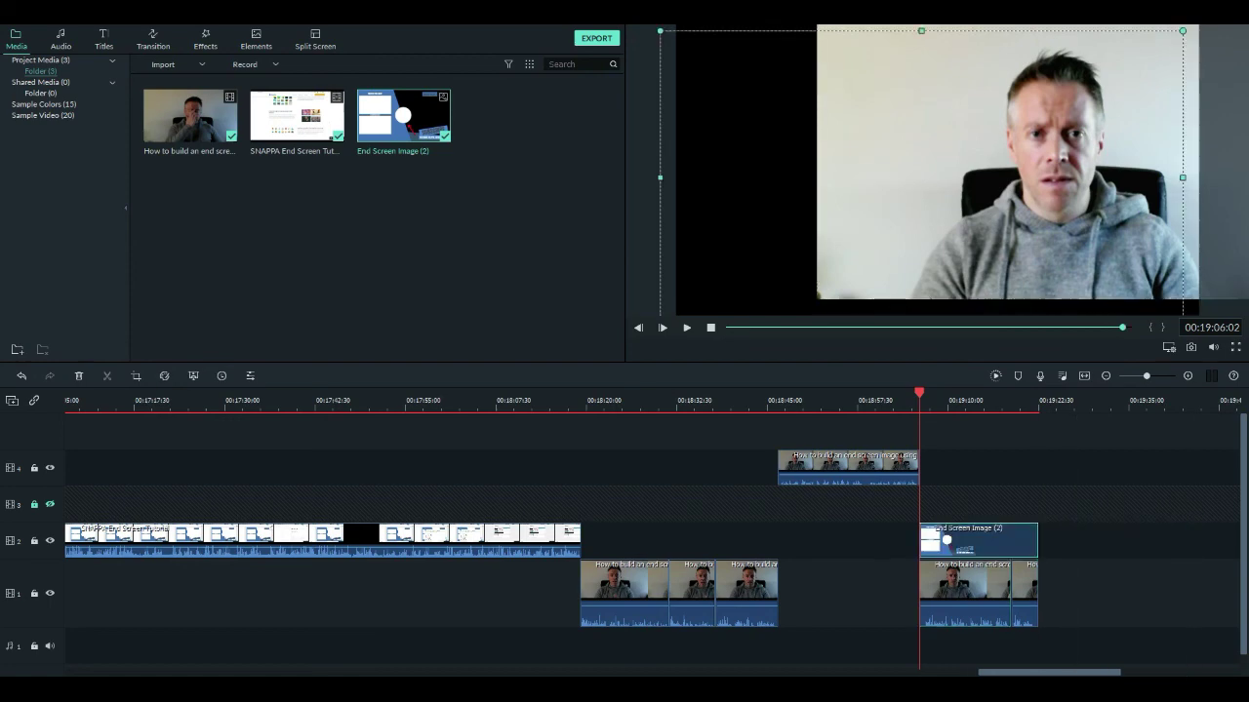